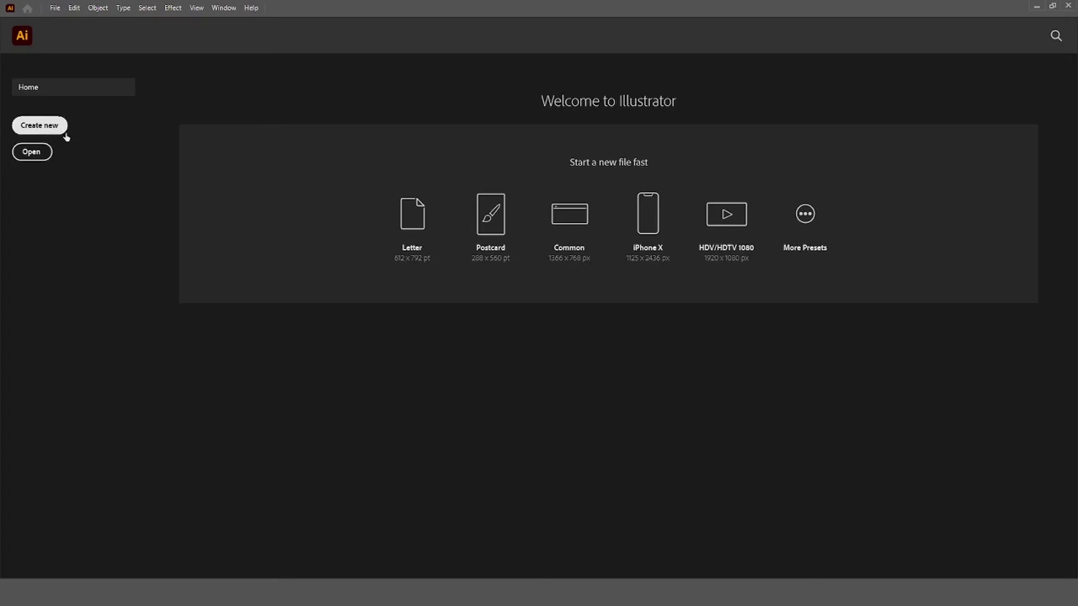
Create a new blank Letter document (612 × 792 pt) from the Recent presets
{"action": "left_click", "coordinate": [53, 9]}
{"action": "left_click", "coordinate": [64, 21]}
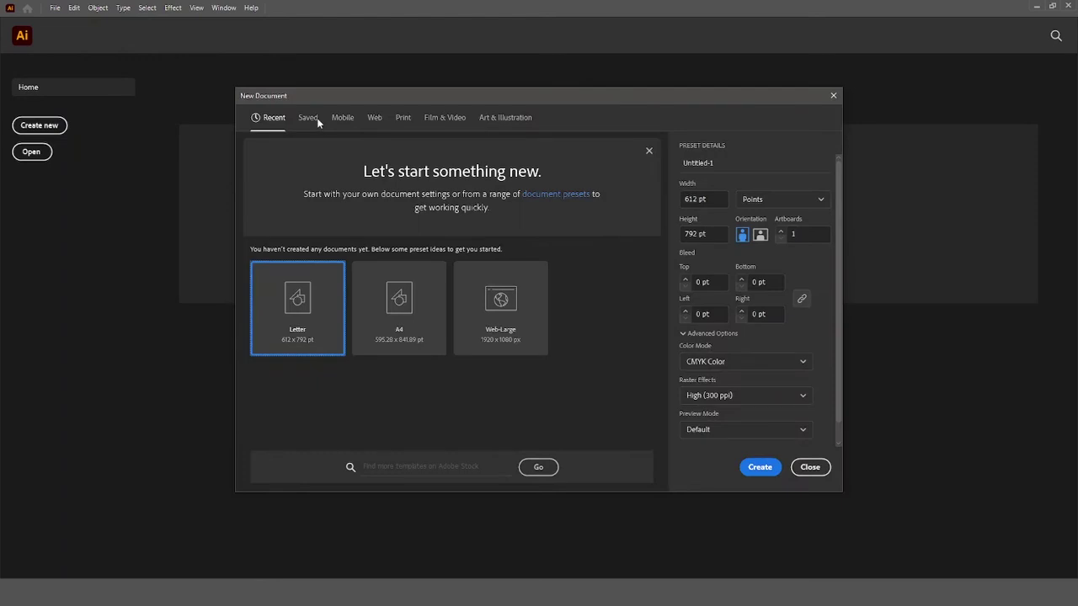
{"action": "left_click", "coordinate": [317, 121]}
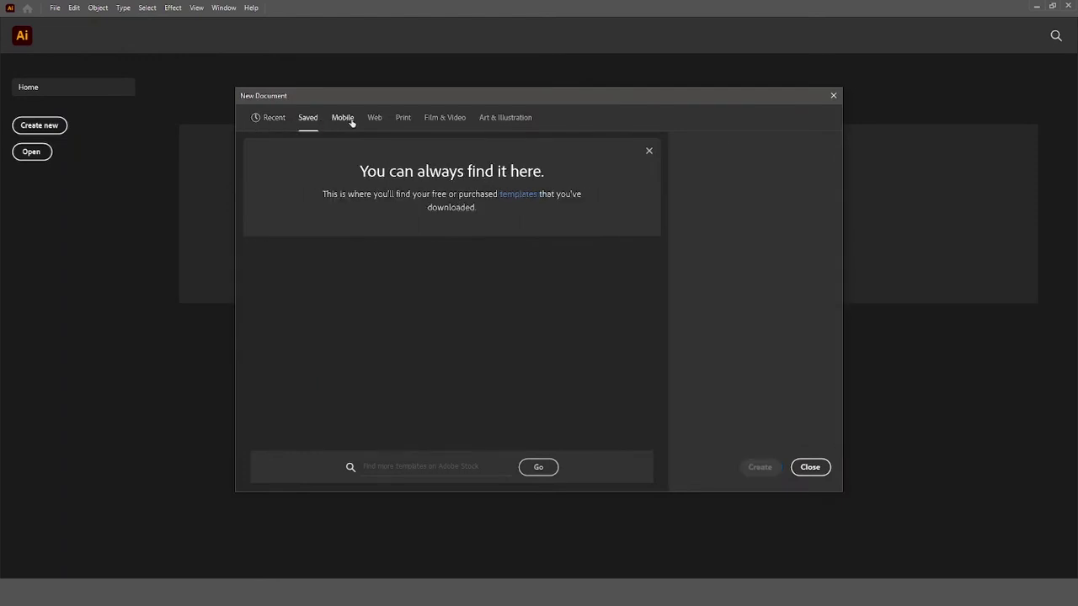
{"action": "left_click", "coordinate": [278, 118]}
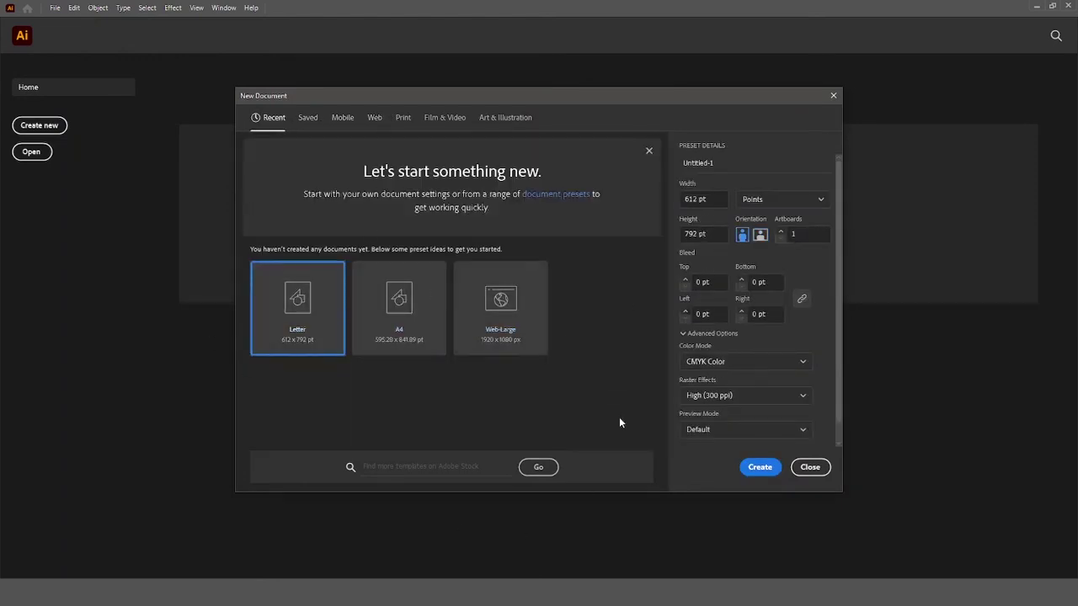
{"action": "left_click", "coordinate": [770, 470]}
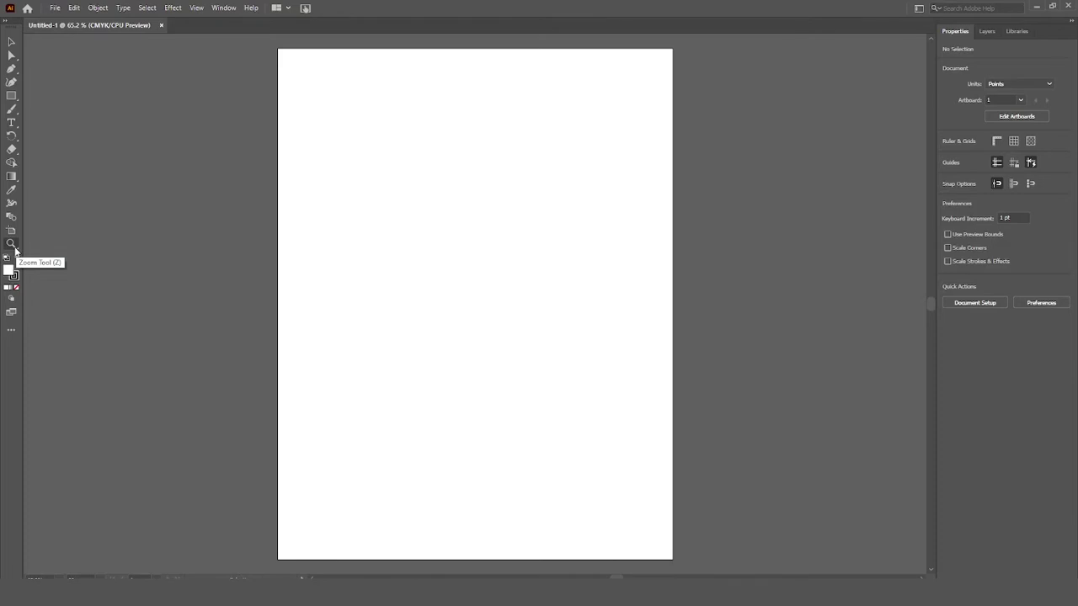
{"action": "left_click", "coordinate": [12, 245]}
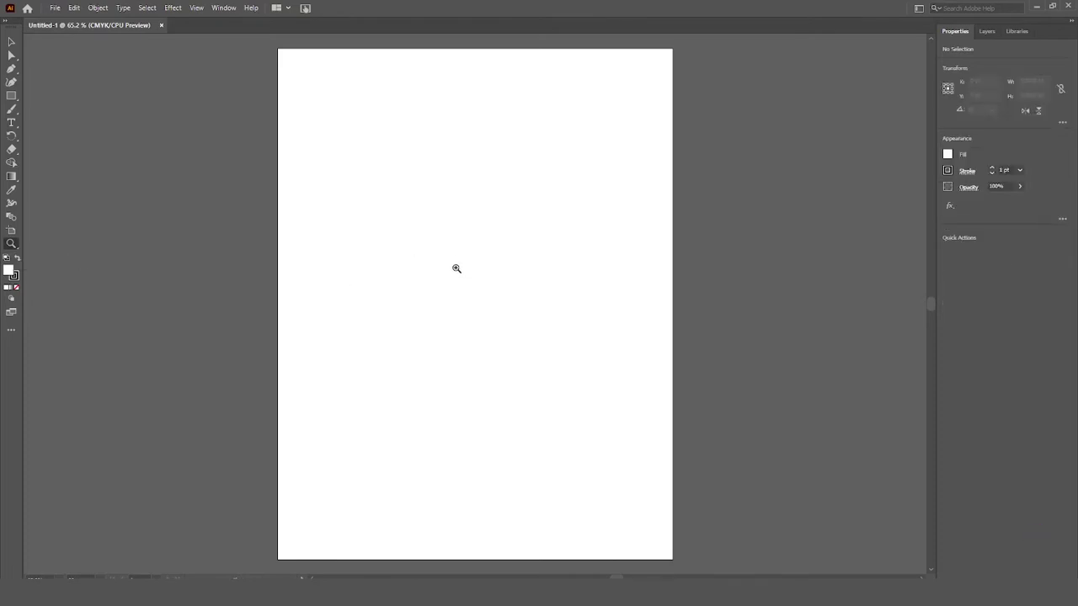
{"action": "key", "text": "ctrl+1"}
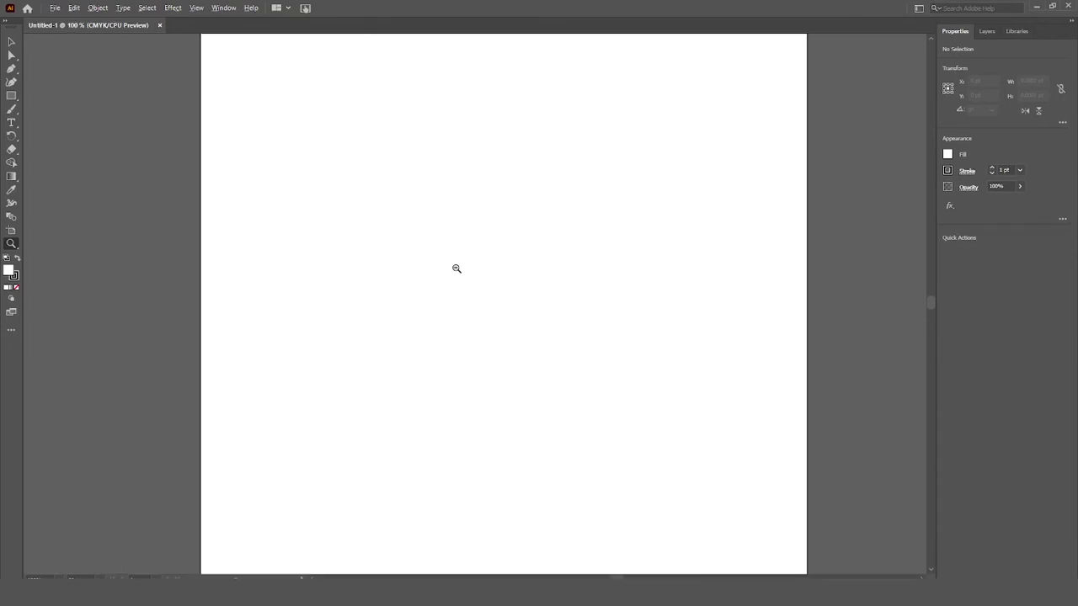
{"action": "left_click", "coordinate": [456, 269], "text": "alt"}
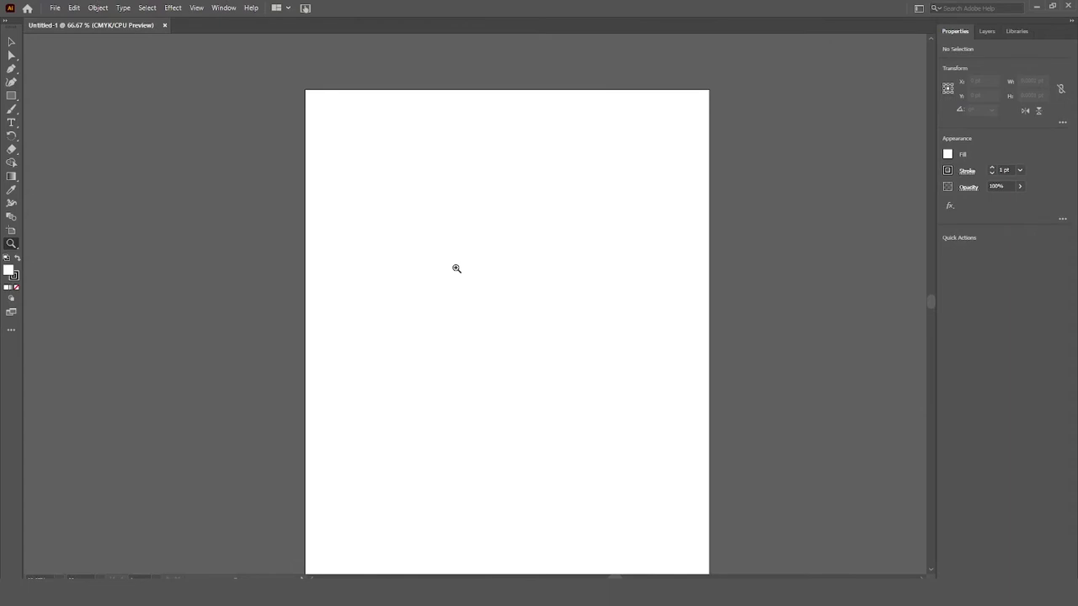
{"action": "left_click", "coordinate": [456, 268], "text": "alt"}
{"action": "left_click", "coordinate": [455, 268], "text": "alt"}
{"action": "left_click", "coordinate": [456, 267], "text": "alt"}
{"action": "left_click", "coordinate": [456, 268], "text": "alt"}
{"action": "left_click", "coordinate": [455, 268], "text": "alt"}
{"action": "left_click", "coordinate": [475, 281]}
{"action": "left_click", "coordinate": [475, 281]}
{"action": "left_click", "coordinate": [476, 281]}
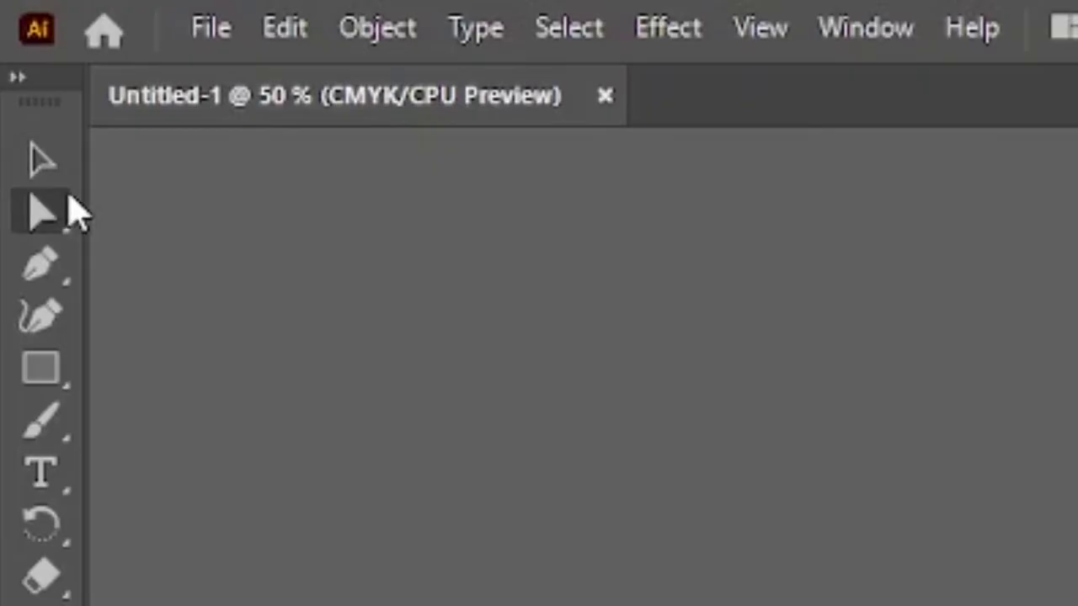
{"action": "left_click", "coordinate": [10, 40]}
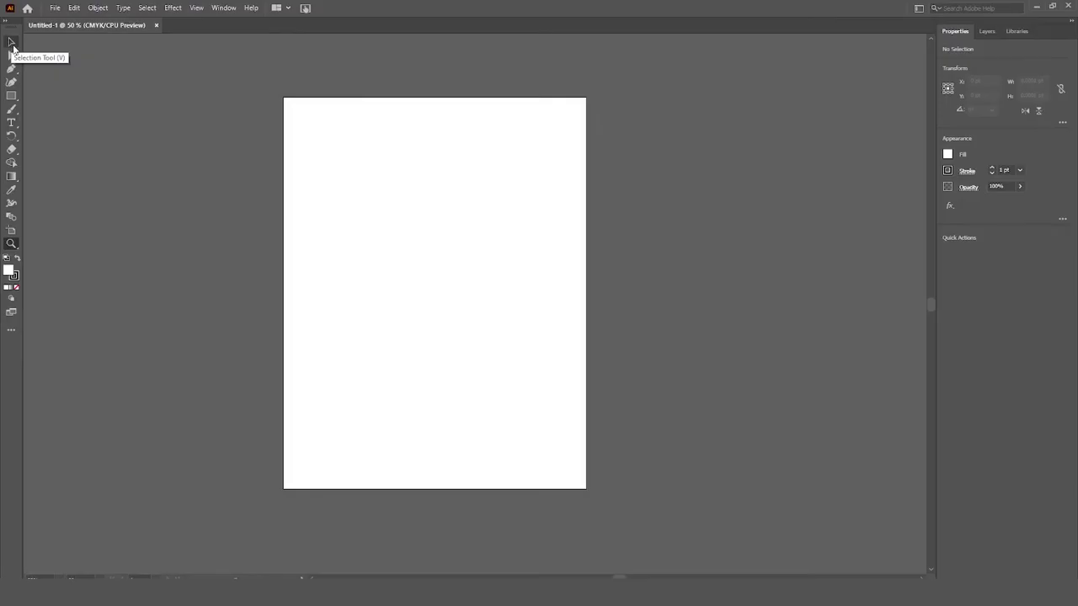
{"action": "key", "text": "v"}
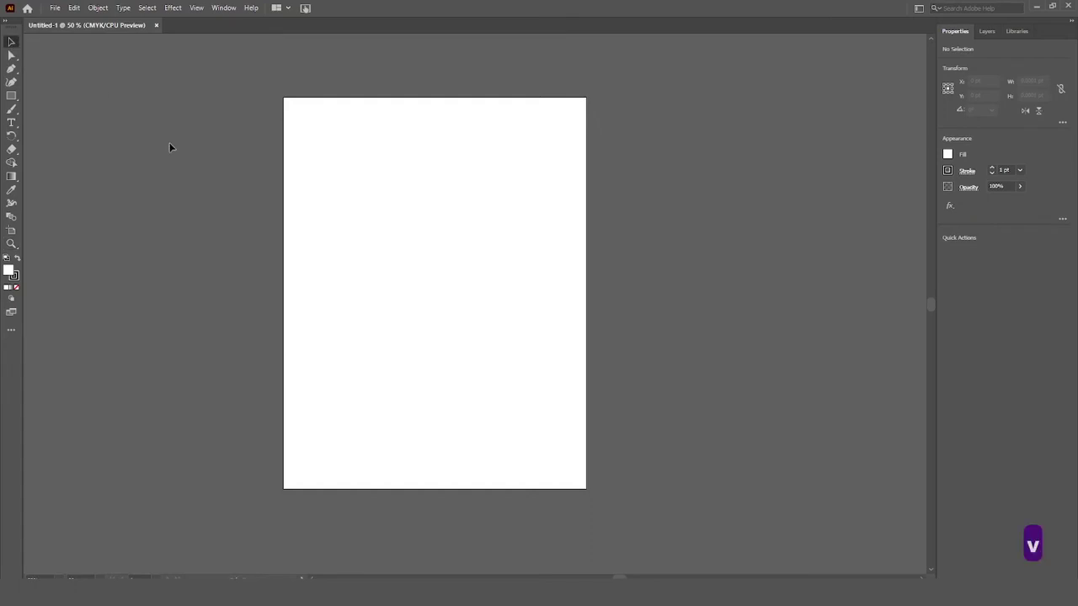
{"action": "mouse_move", "coordinate": [479, 255]}
{"action": "left_mouse_down"}
{"action": "mouse_move", "coordinate": [494, 267]}
{"action": "mouse_move", "coordinate": [382, 270]}
{"action": "mouse_move", "coordinate": [523, 274]}
{"action": "mouse_move", "coordinate": [469, 272]}
{"action": "left_mouse_up"}
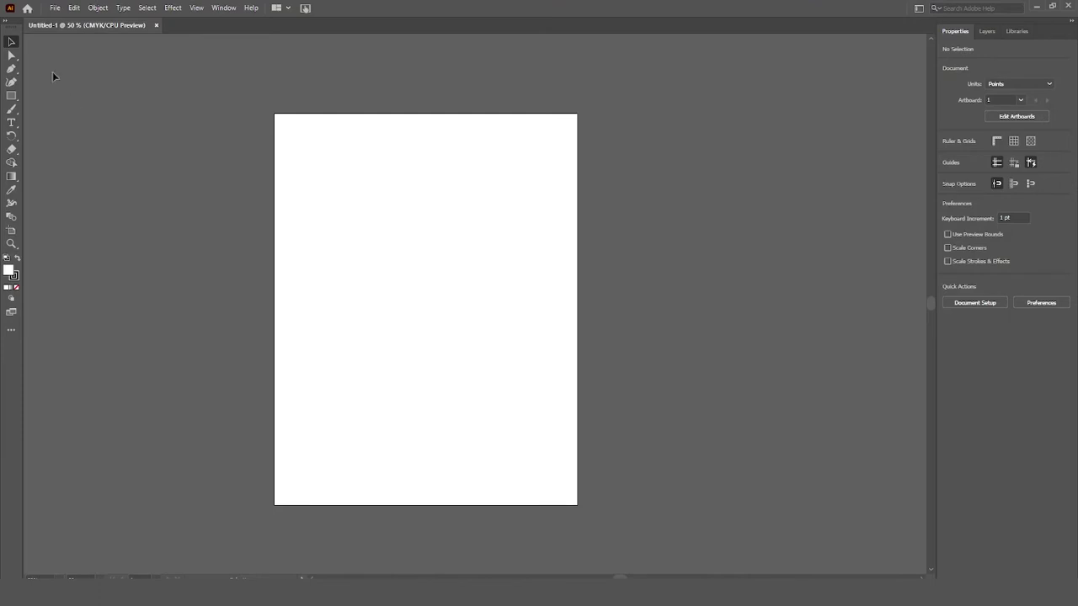
Draw a rectangle in the upper left of the page and a square below it
{"action": "left_click", "coordinate": [14, 98]}
{"action": "left_click", "coordinate": [57, 195]}
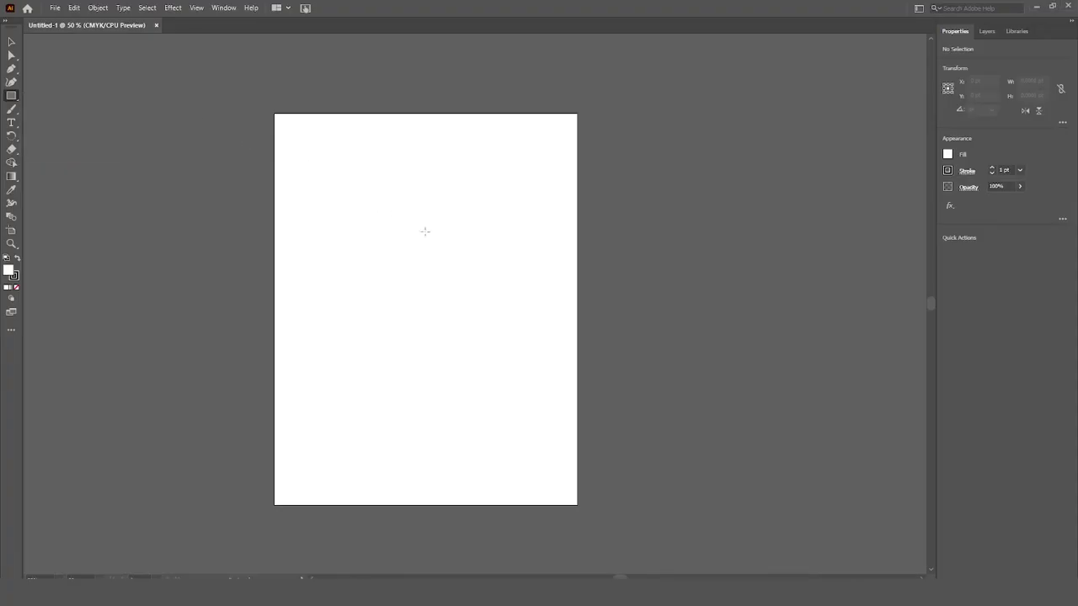
{"action": "left_click_drag", "start_coordinate": [333, 181], "coordinate": [447, 262]}
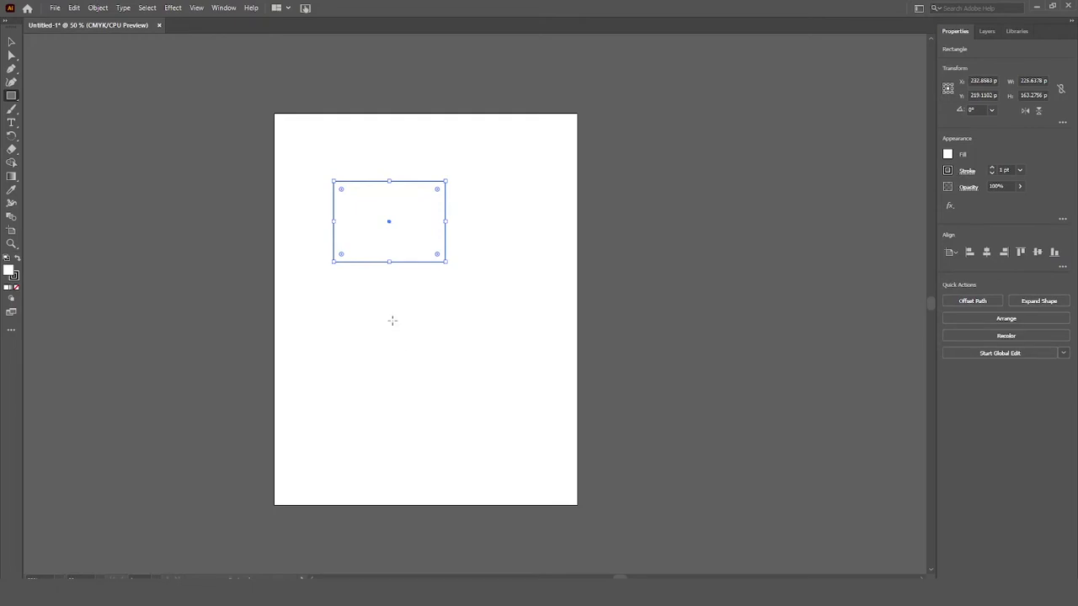
{"action": "left_click_drag", "start_coordinate": [326, 294], "coordinate": [405, 372]}
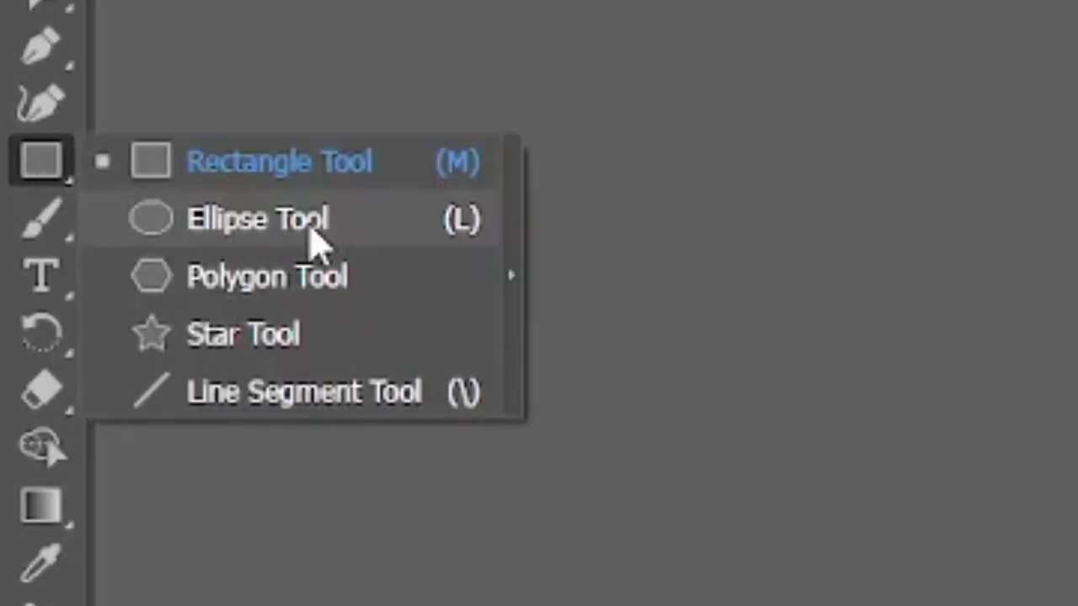
Draw an ellipse on the lower right and a circle below it
{"action": "left_click", "coordinate": [464, 241]}
{"action": "mouse_move", "coordinate": [455, 312]}
{"action": "left_mouse_down"}
{"action": "mouse_move", "coordinate": [467, 325]}
{"action": "mouse_move", "coordinate": [556, 284]}
{"action": "mouse_move", "coordinate": [558, 339]}
{"action": "left_mouse_up"}
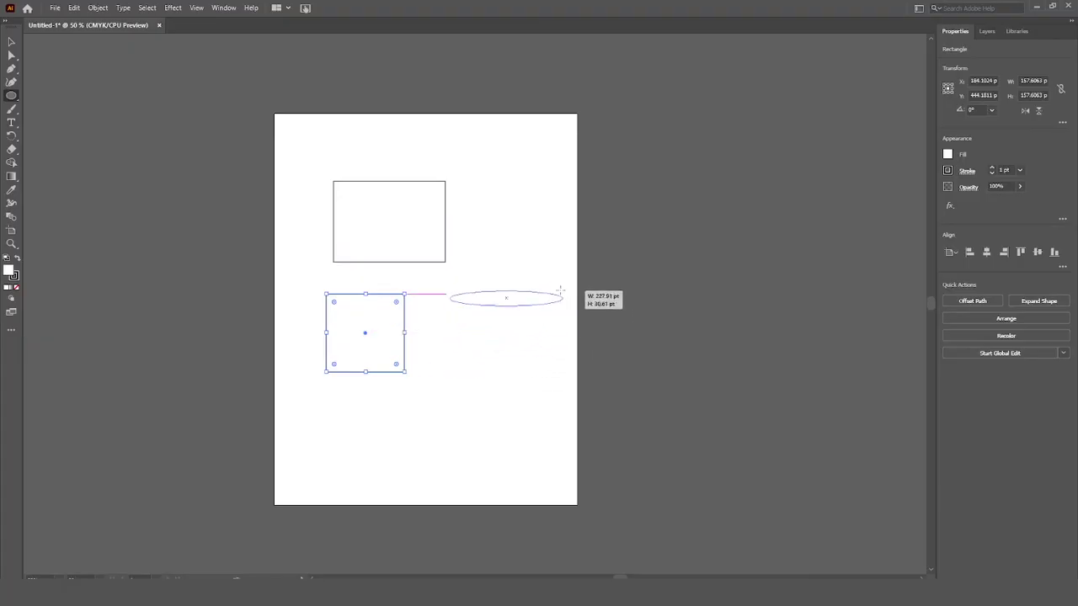
{"action": "left_click_drag", "start_coordinate": [451, 393], "coordinate": [527, 474]}
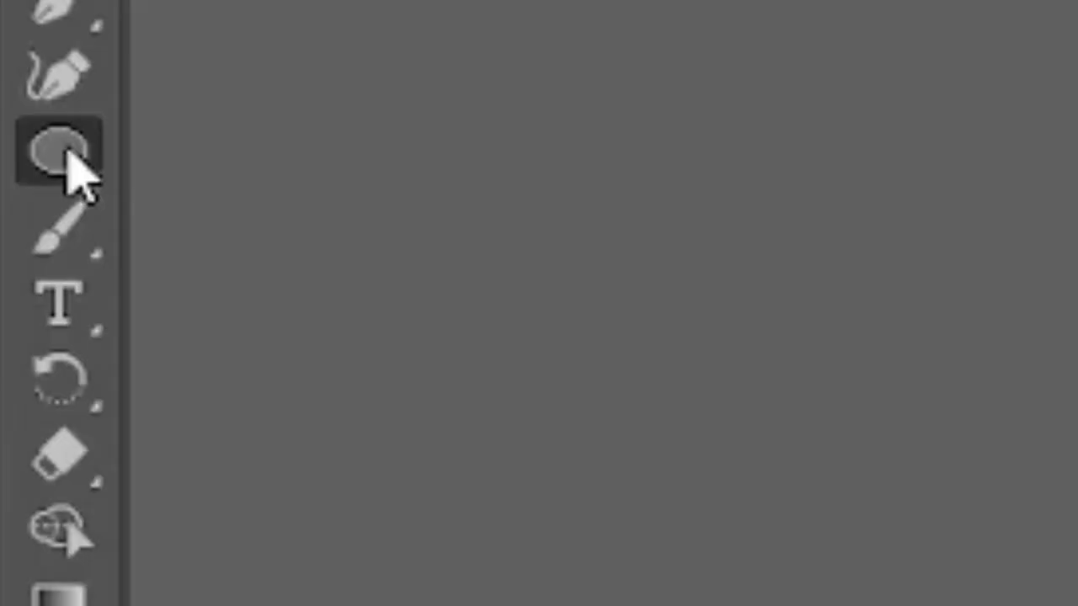
Draw a star over the rectangle, adjusting its point count while dragging
{"action": "left_click_drag", "start_coordinate": [72, 173], "coordinate": [392, 380]}
{"action": "mouse_move", "coordinate": [388, 206]}
{"action": "left_mouse_down"}
{"action": "mouse_move", "coordinate": [449, 254]}
{"action": "mouse_move", "coordinate": [399, 288]}
{"action": "mouse_move", "coordinate": [286, 202]}
{"action": "mouse_move", "coordinate": [394, 169]}
{"action": "mouse_move", "coordinate": [482, 184]}
{"action": "mouse_move", "coordinate": [463, 184]}
{"action": "mouse_move", "coordinate": [474, 178]}
{"action": "mouse_move", "coordinate": [475, 195]}
{"action": "mouse_move", "coordinate": [479, 181]}
{"action": "mouse_move", "coordinate": [390, 158]}
{"action": "mouse_move", "coordinate": [442, 135]}
{"action": "mouse_move", "coordinate": [453, 198]}
{"action": "mouse_move", "coordinate": [516, 241]}
{"action": "left_mouse_up"}
{"action": "key", "text": "Up"}
{"action": "key", "text": "Up"}
{"action": "key", "text": "Up"}
{"action": "key", "text": "Down"}
{"action": "key", "text": "Down"}
{"action": "key", "text": "Down"}
{"action": "key", "text": "Down"}
{"action": "key", "text": "Down"}
{"action": "key", "text": "Down"}
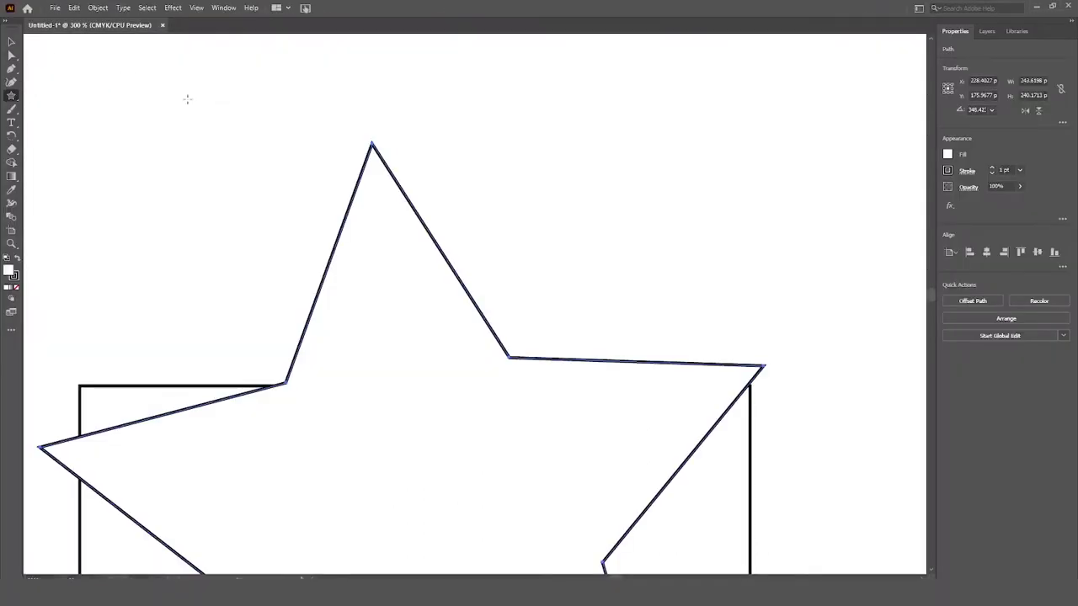
Pull the star's top anchor point upward with Direct Selection
{"action": "key", "text": "a"}
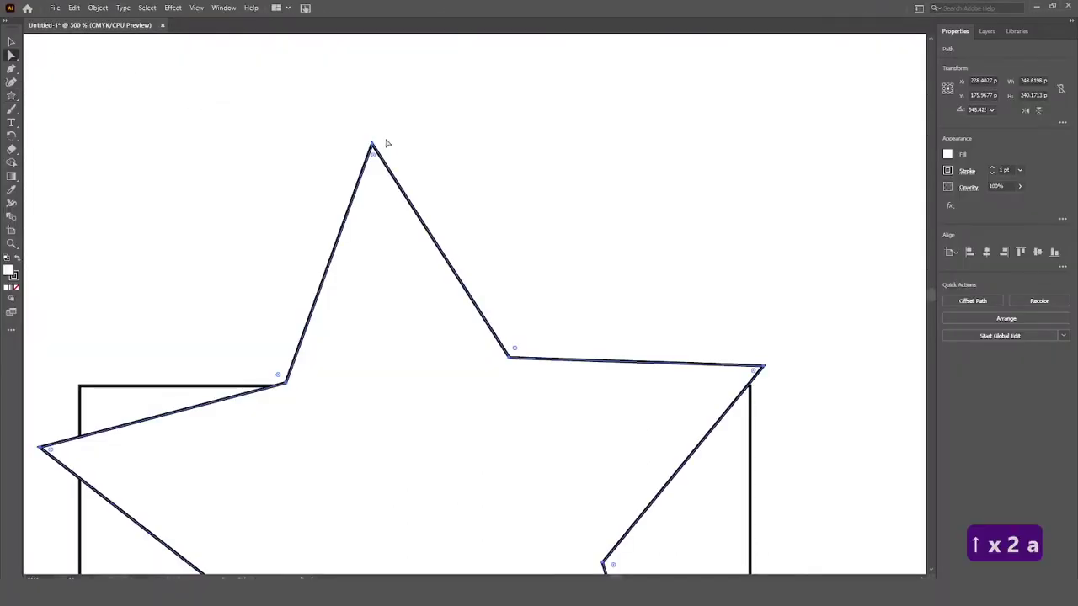
{"action": "left_click", "coordinate": [372, 146]}
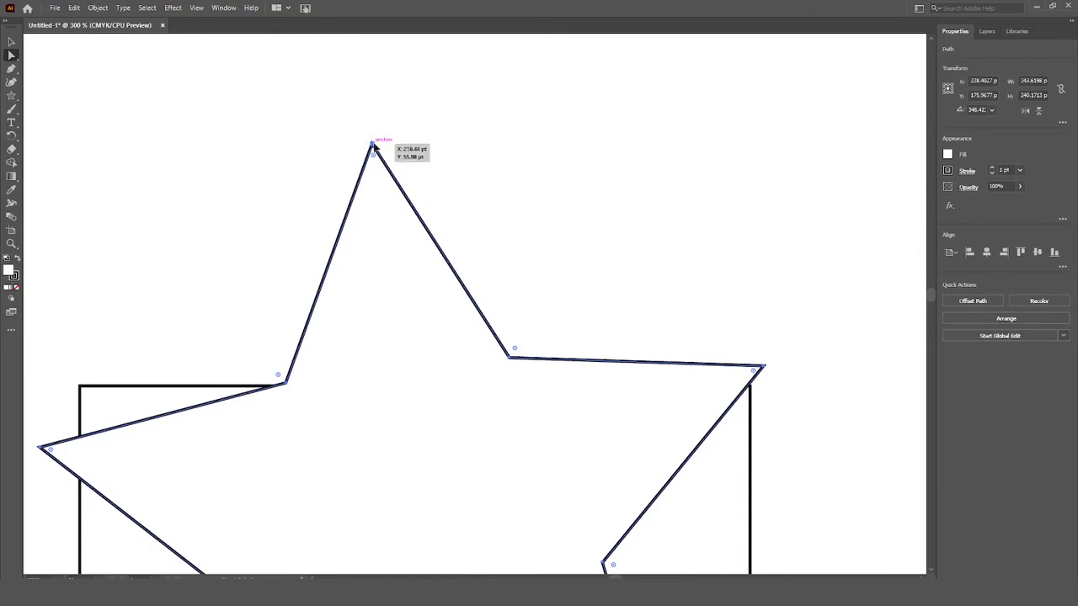
{"action": "left_click_drag", "start_coordinate": [372, 144], "coordinate": [504, 199]}
Zoom to fit the page, shift the star up and right, then deselect
{"action": "key", "text": "ctrl+1"}
{"action": "left_click_drag", "start_coordinate": [390, 176], "coordinate": [416, 152]}
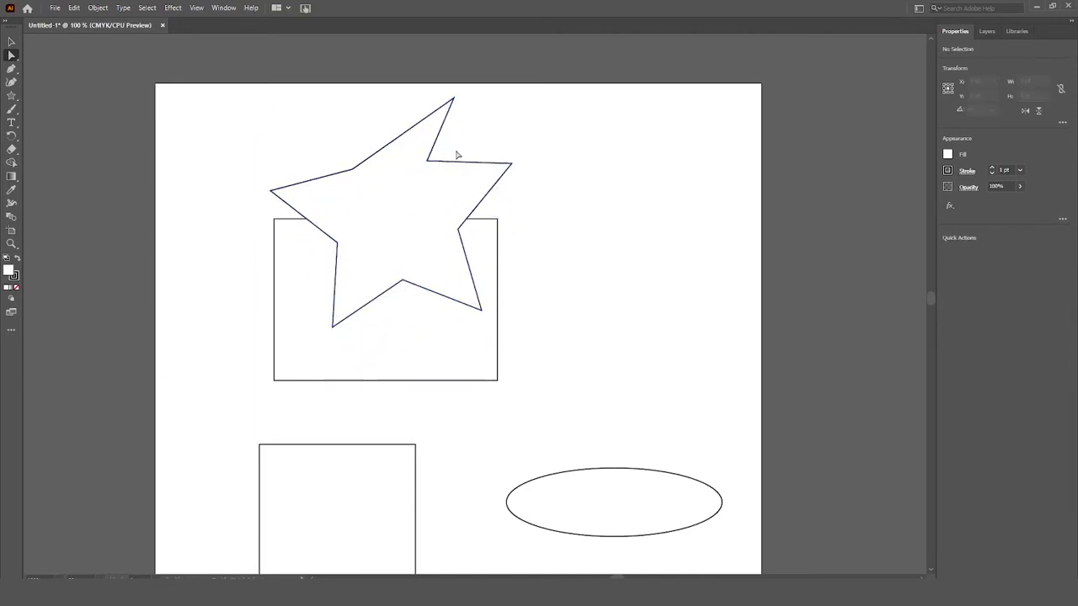
{"action": "left_click", "coordinate": [427, 160]}
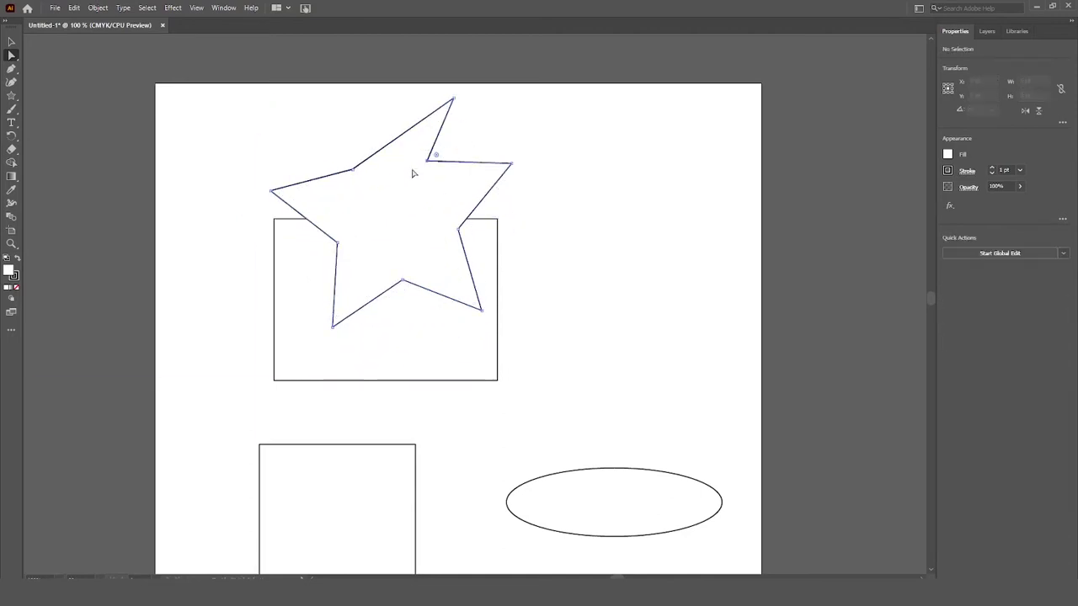
{"action": "left_click", "coordinate": [441, 103]}
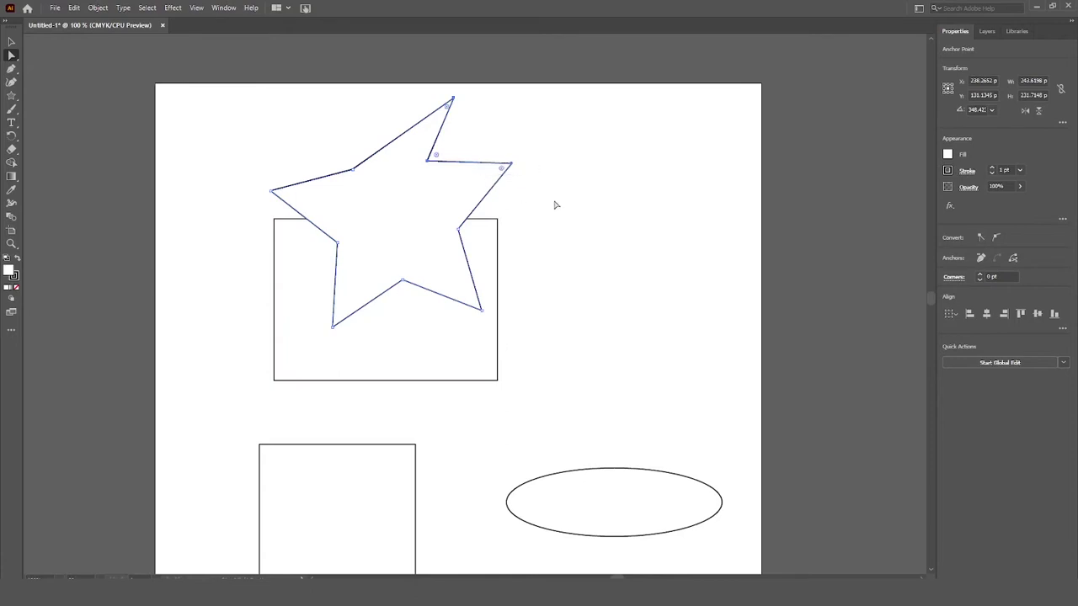
{"action": "left_click", "coordinate": [677, 204]}
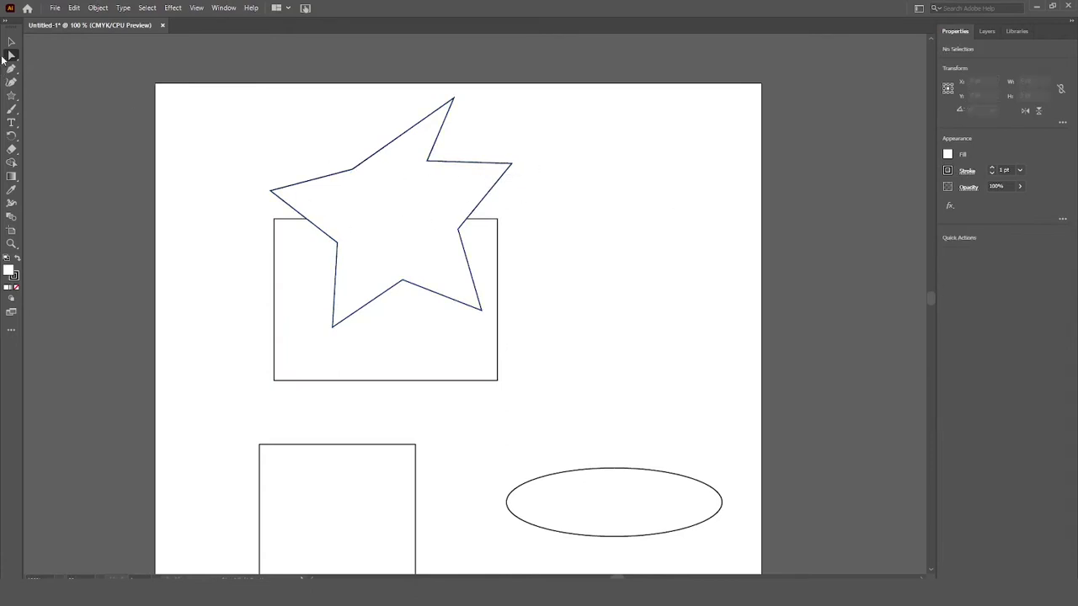
Fill the star with a bright yellow from the Color Picker
{"action": "key", "text": "v"}
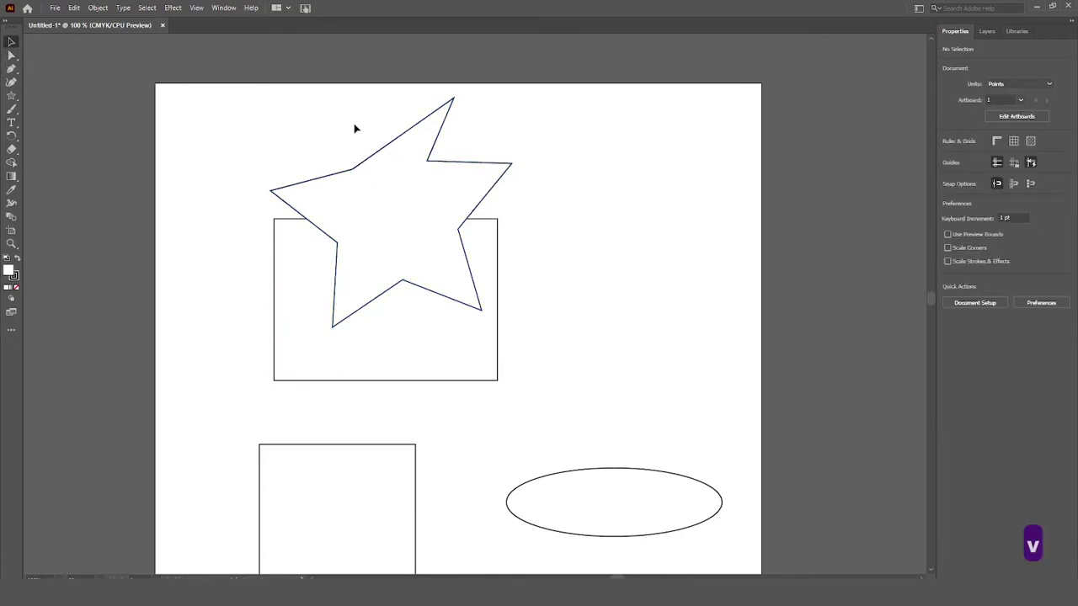
{"action": "left_click", "coordinate": [501, 158]}
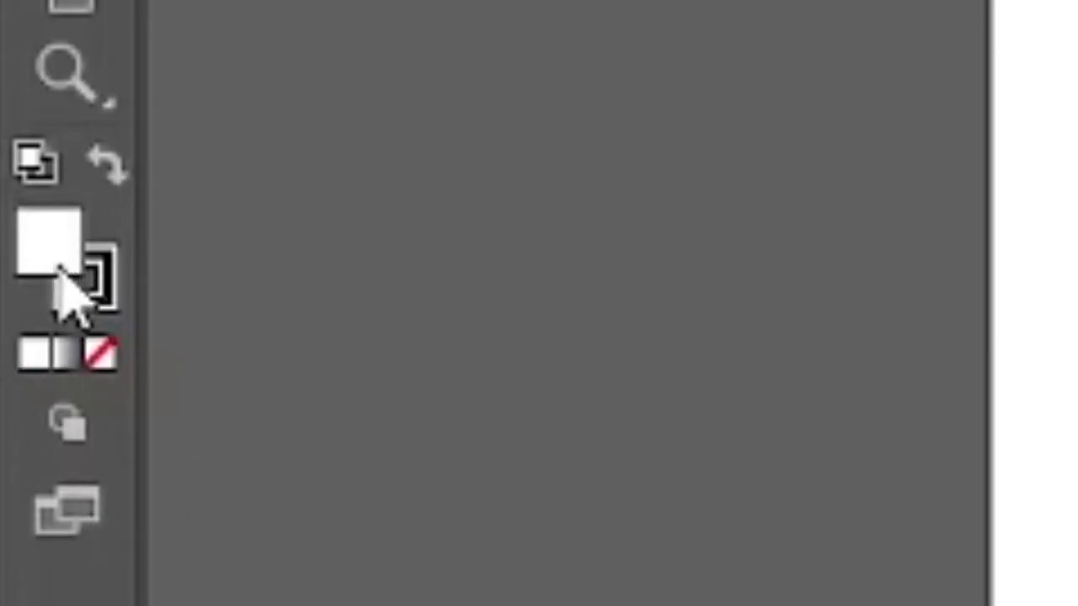
{"action": "double_click", "coordinate": [53, 253]}
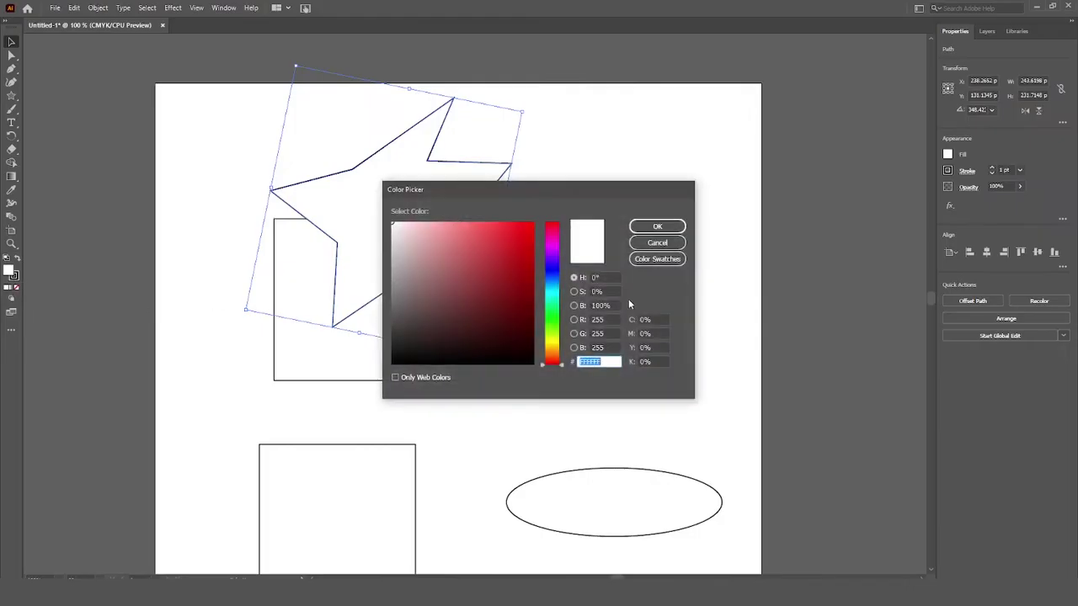
{"action": "left_click", "coordinate": [514, 246]}
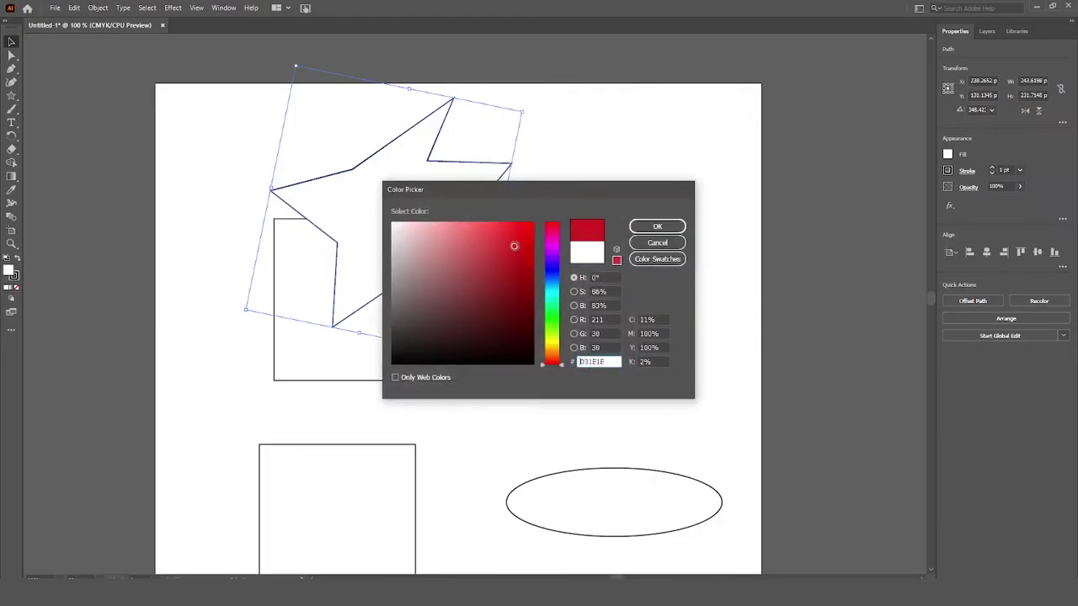
{"action": "left_click", "coordinate": [556, 342]}
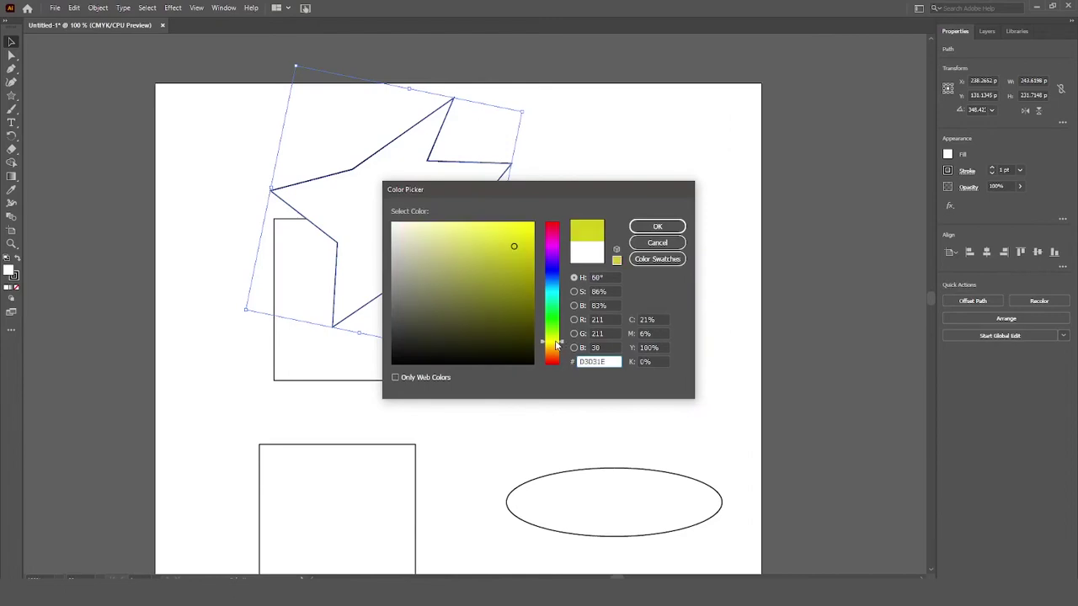
{"action": "left_click", "coordinate": [528, 226]}
{"action": "left_click", "coordinate": [657, 226]}
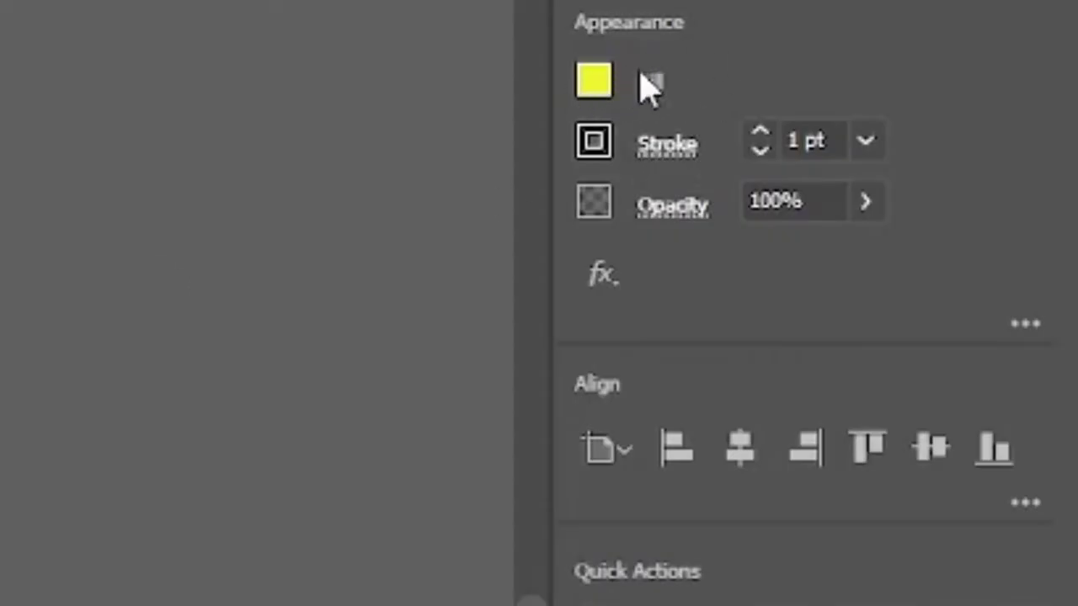
{"action": "left_click", "coordinate": [598, 83]}
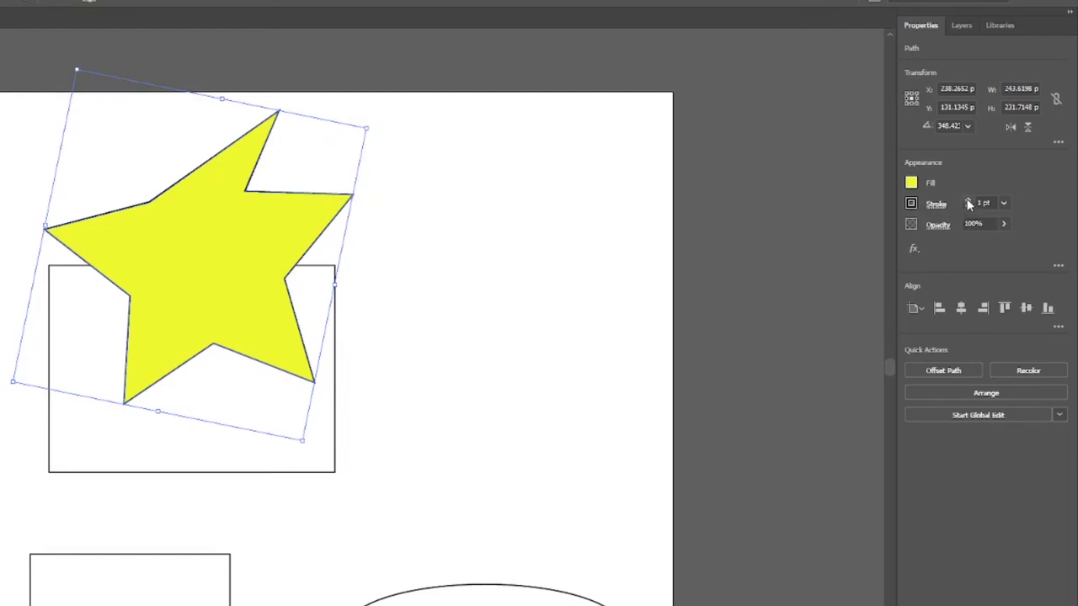
Set the star's stroke weight to 3 pt and its opacity to 29%
{"action": "left_click", "coordinate": [967, 201]}
{"action": "left_click", "coordinate": [967, 201]}
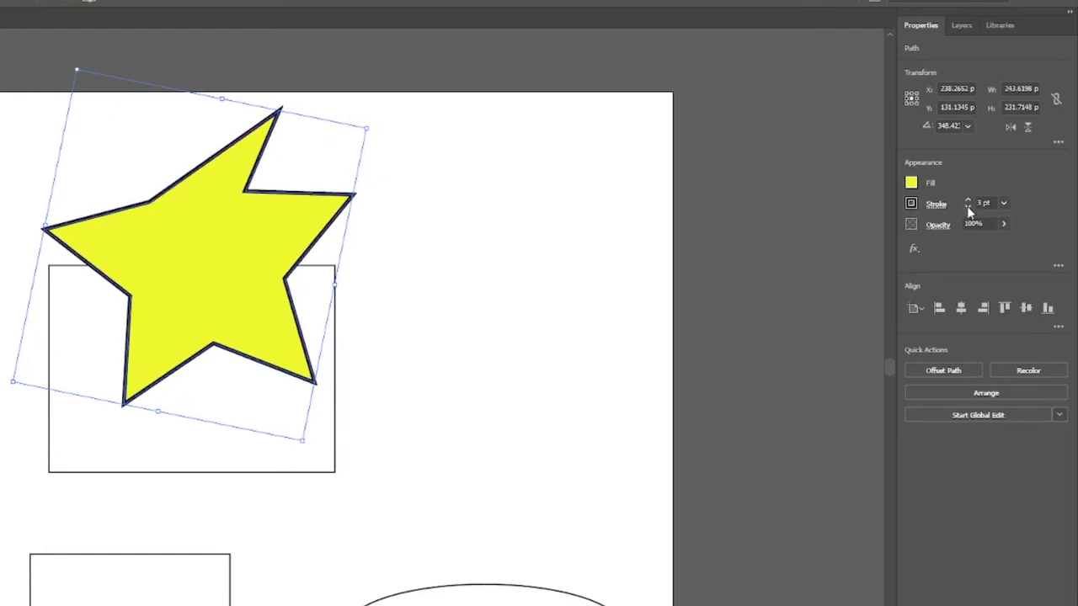
{"action": "left_click", "coordinate": [1003, 223]}
{"action": "mouse_move", "coordinate": [997, 242]}
{"action": "left_mouse_down"}
{"action": "mouse_move", "coordinate": [966, 245]}
{"action": "mouse_move", "coordinate": [987, 242]}
{"action": "left_mouse_up"}
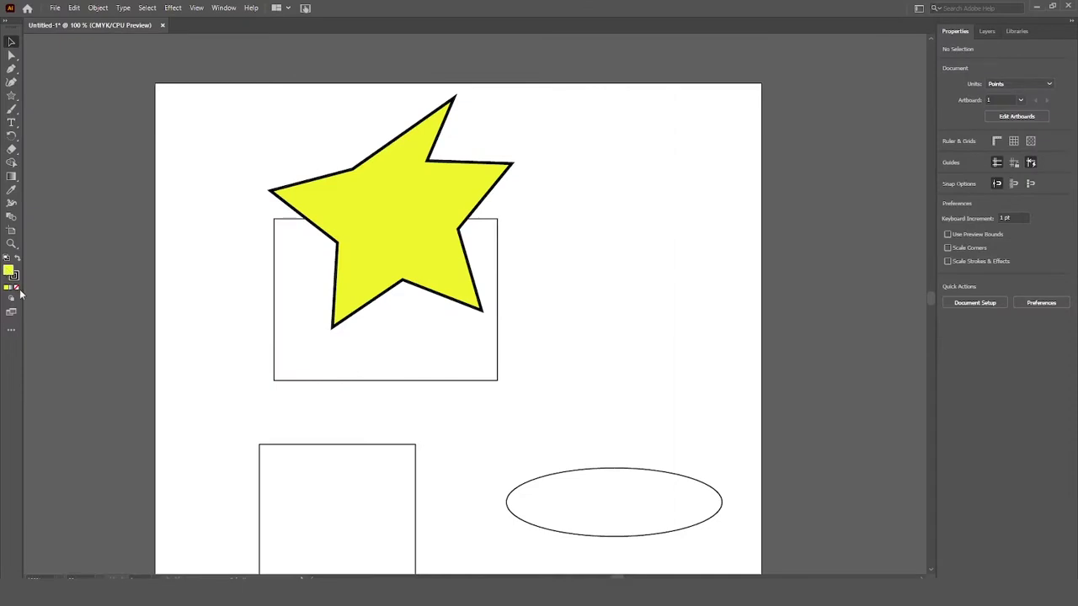
Replace the star's yellow fill with a white-to-black gradient
{"action": "left_click", "coordinate": [384, 187]}
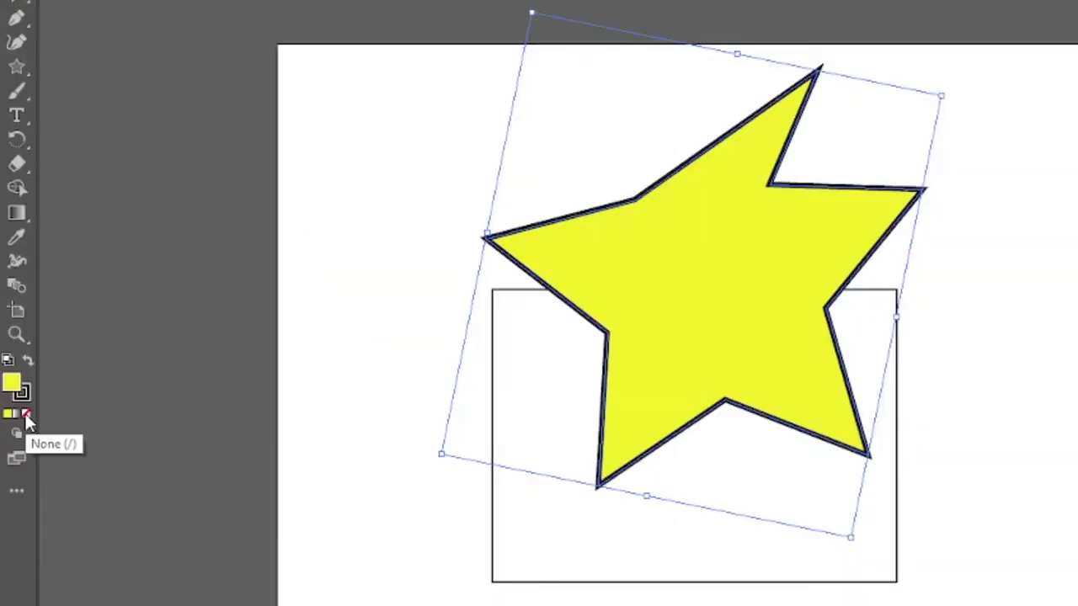
{"action": "left_click", "coordinate": [26, 415]}
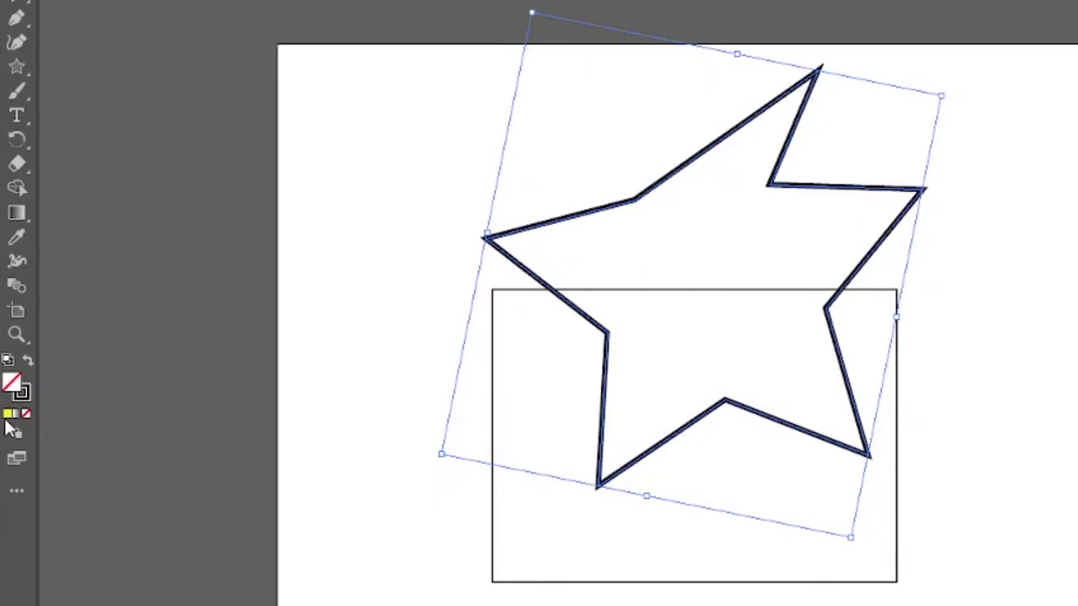
{"action": "left_click", "coordinate": [9, 415]}
{"action": "left_click", "coordinate": [10, 289]}
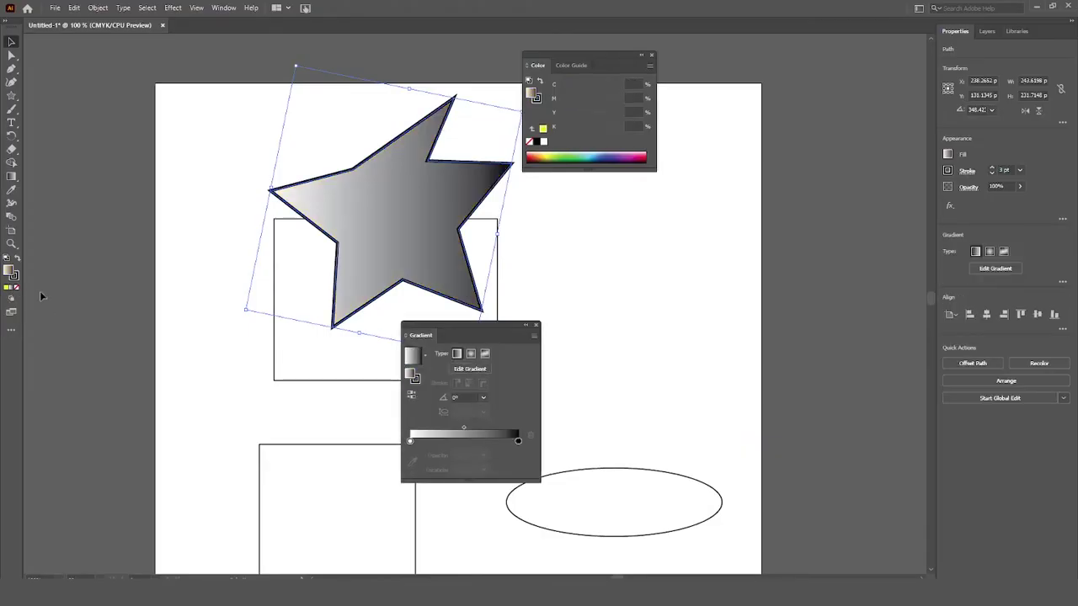
Change the gradient stops to magenta at the start and yellow-green at the end
{"action": "double_click", "coordinate": [411, 441]}
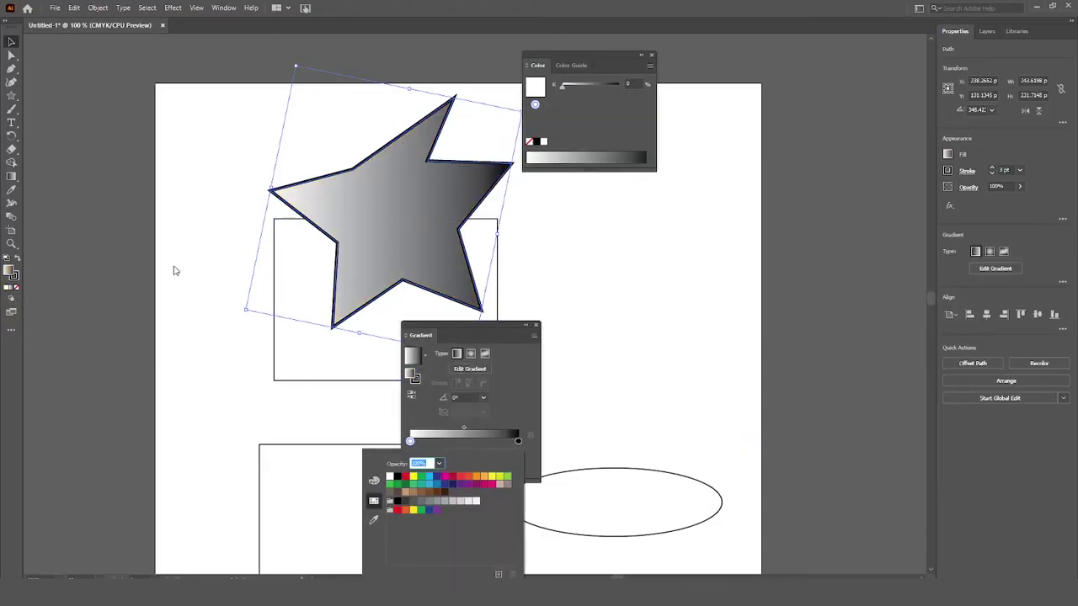
{"action": "left_click", "coordinate": [12, 177]}
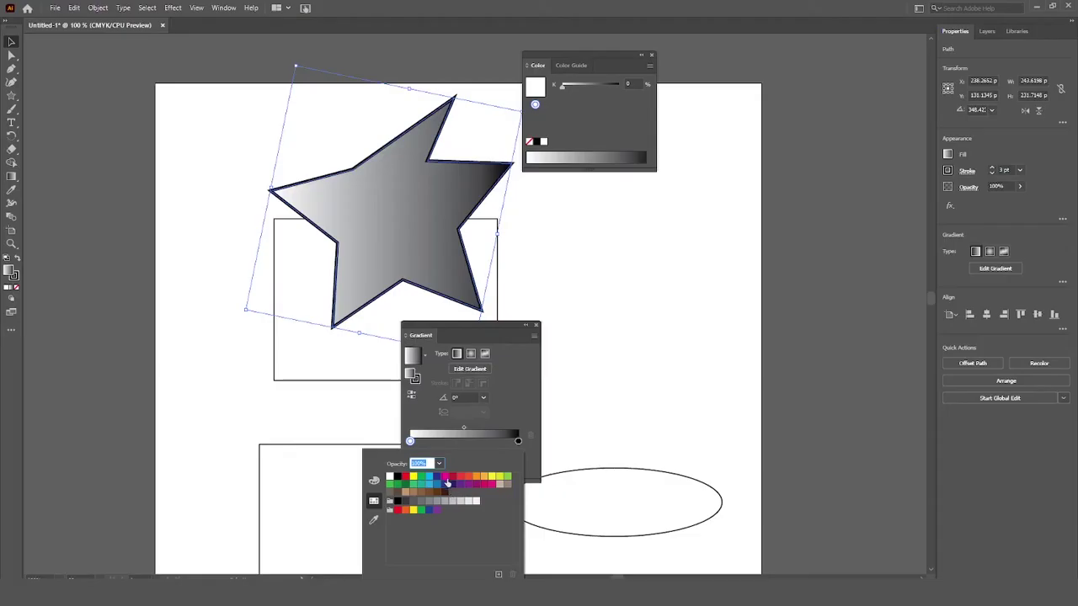
{"action": "left_click", "coordinate": [510, 462]}
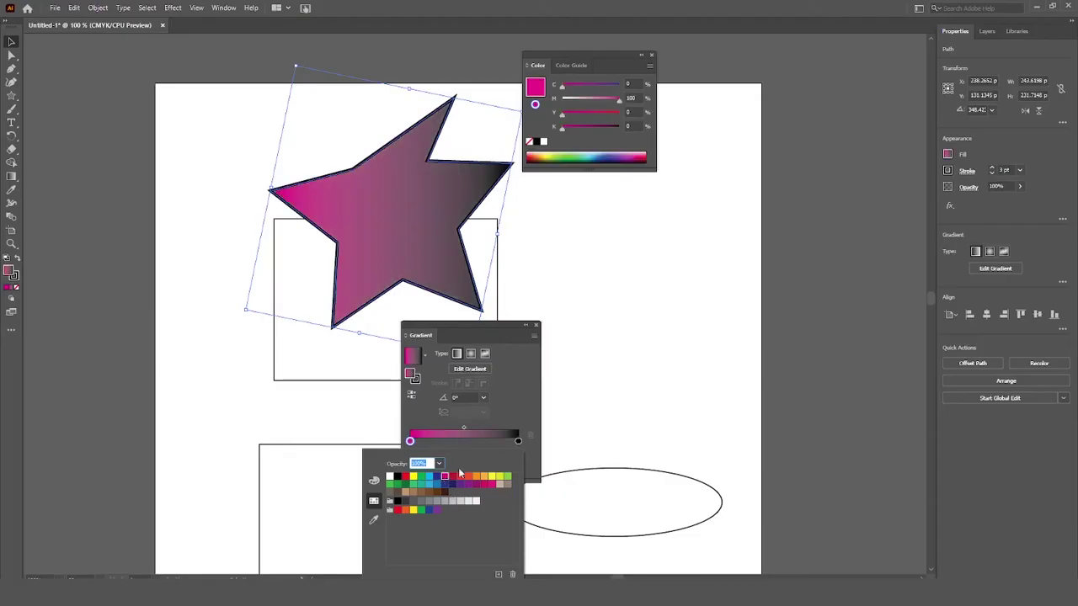
{"action": "left_click", "coordinate": [520, 446]}
{"action": "left_click", "coordinate": [518, 440]}
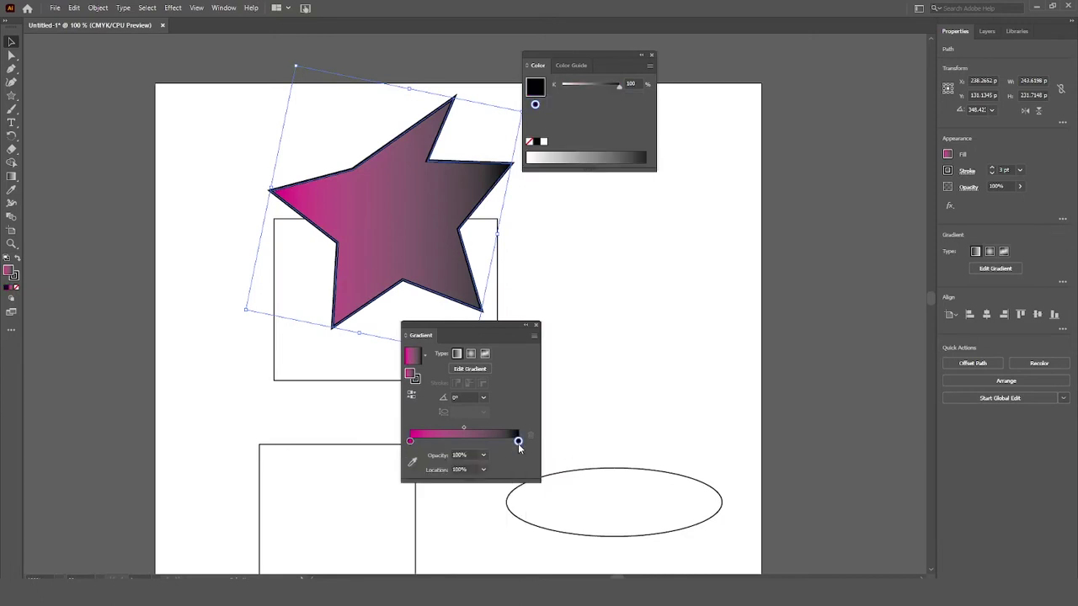
{"action": "double_click", "coordinate": [518, 440]}
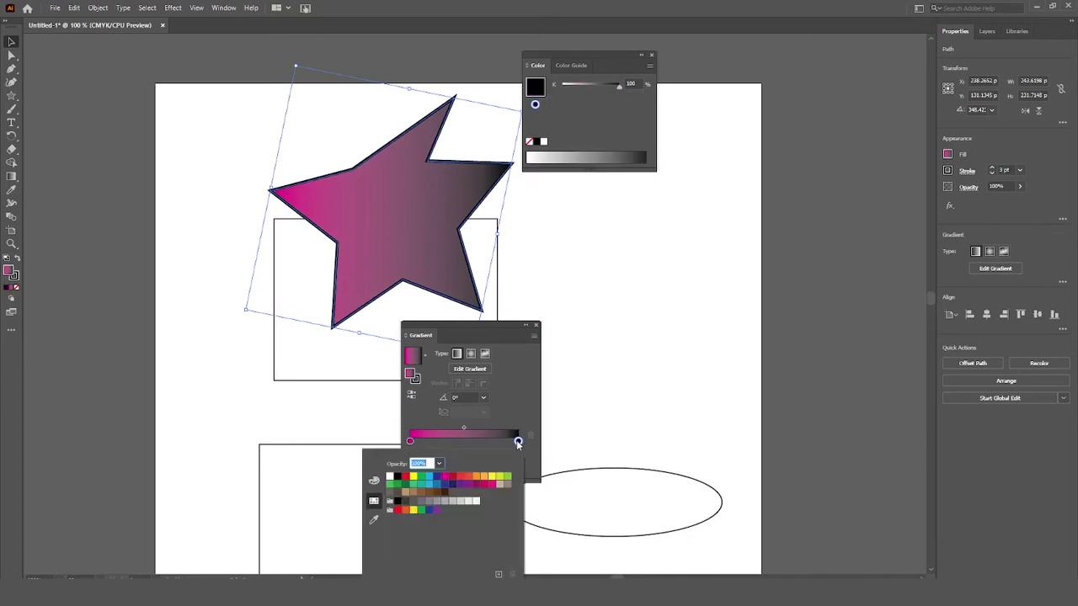
{"action": "left_click", "coordinate": [510, 483]}
{"action": "left_click", "coordinate": [482, 341]}
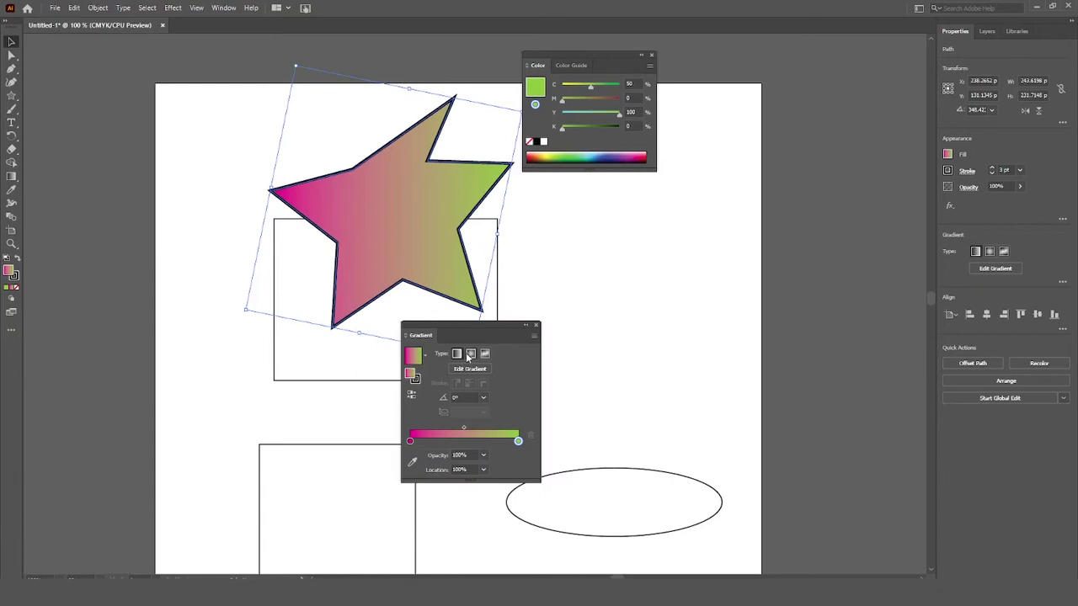
Try Radial and Linear, then use a Freeform gradient with a black bottom-left point
{"action": "left_click", "coordinate": [469, 355]}
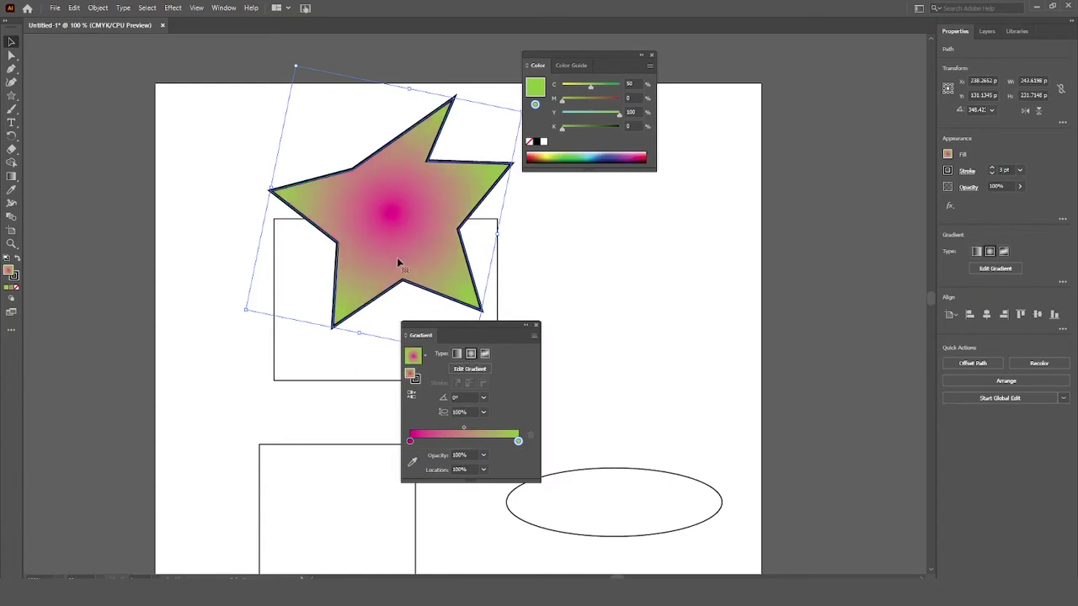
{"action": "left_click", "coordinate": [457, 354]}
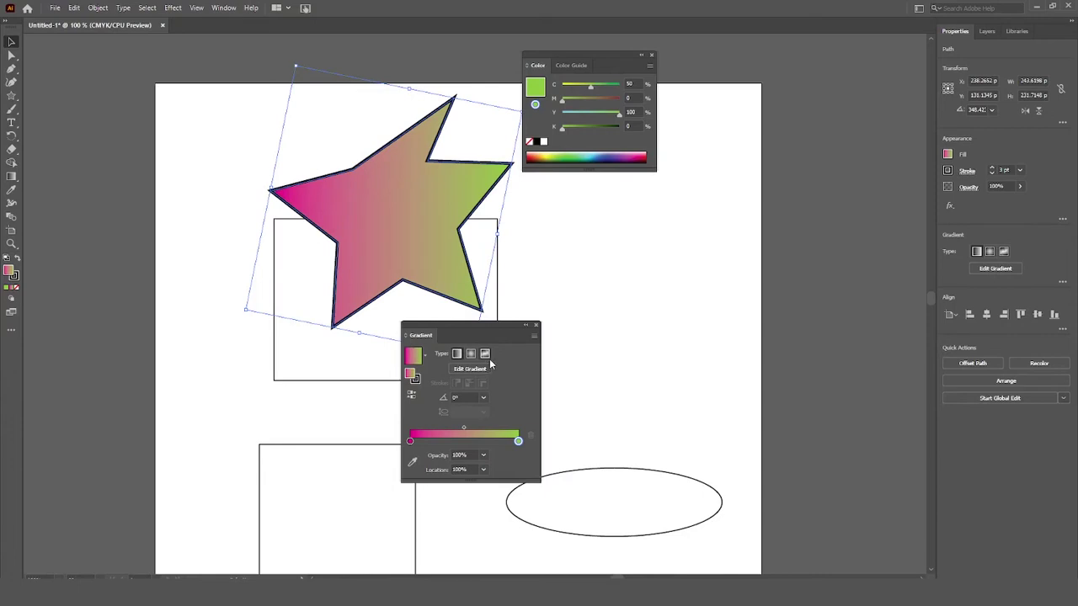
{"action": "left_click", "coordinate": [485, 354]}
{"action": "left_click", "coordinate": [359, 229]}
{"action": "left_click_drag", "start_coordinate": [417, 177], "coordinate": [419, 155]}
{"action": "left_click", "coordinate": [343, 308]}
{"action": "left_click", "coordinate": [590, 162]}
{"action": "left_click_drag", "start_coordinate": [426, 337], "coordinate": [647, 259]}
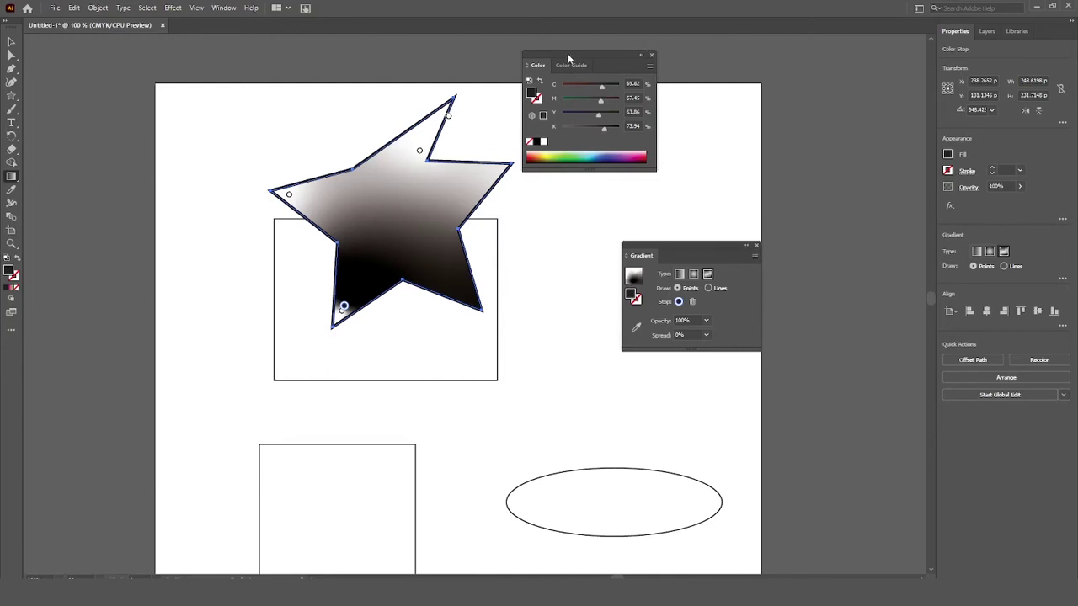
Close the Color Guide and Gradient panels
{"action": "left_click_drag", "start_coordinate": [537, 66], "coordinate": [981, 34]}
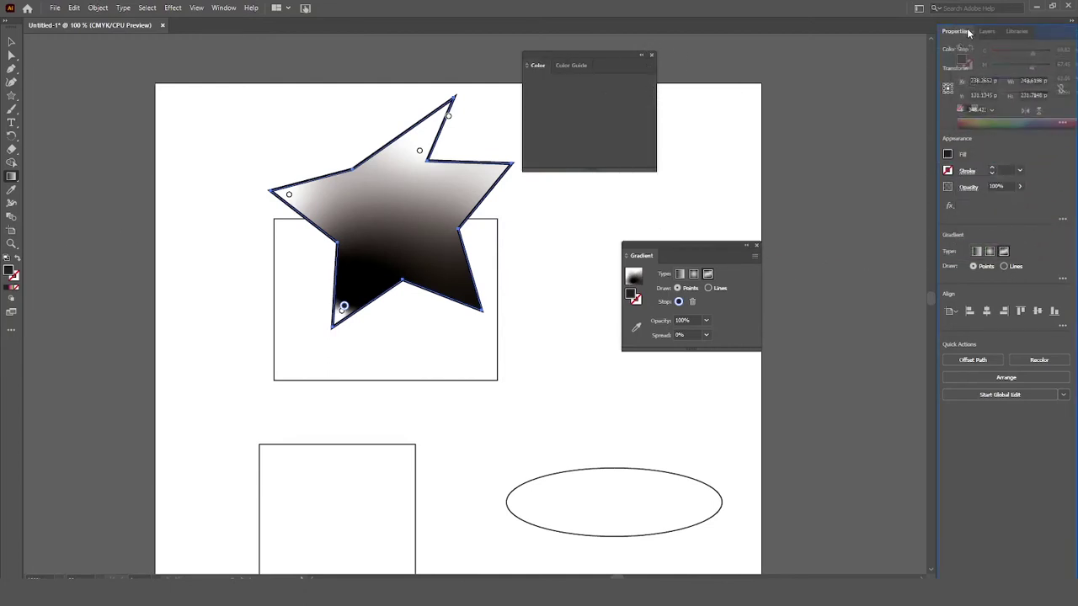
{"action": "left_click_drag", "start_coordinate": [986, 34], "coordinate": [695, 38]}
{"action": "left_click", "coordinate": [652, 56]}
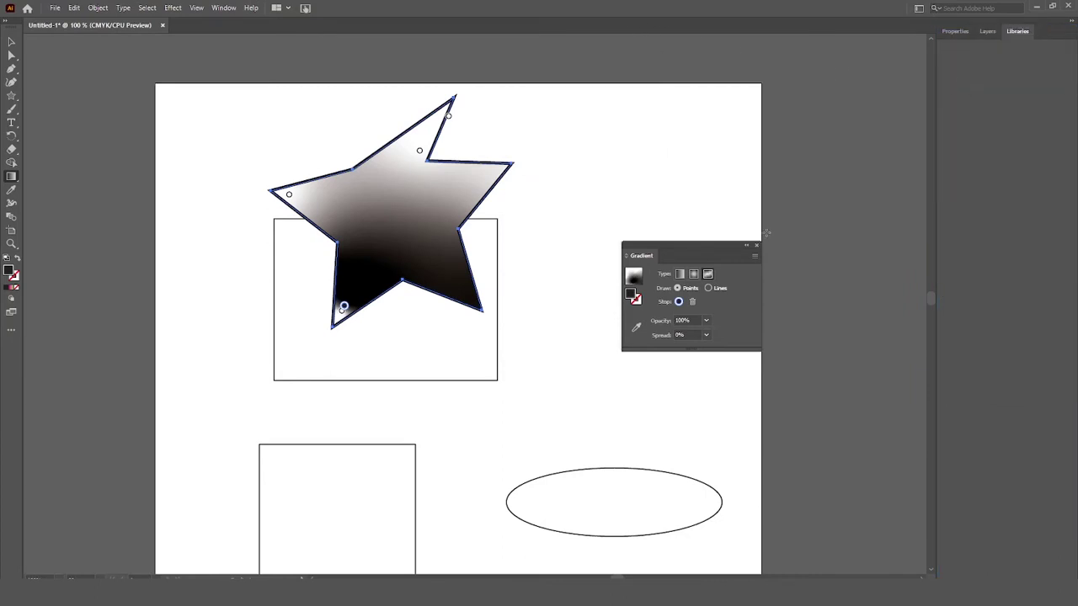
{"action": "left_click", "coordinate": [759, 246]}
Undo the gradient edits until the star is back to solid yellow
{"action": "key", "text": "ctrl+z"}
{"action": "key", "text": "ctrl+z"}
{"action": "key", "text": "ctrl+z"}
{"action": "key", "text": "ctrl+z"}
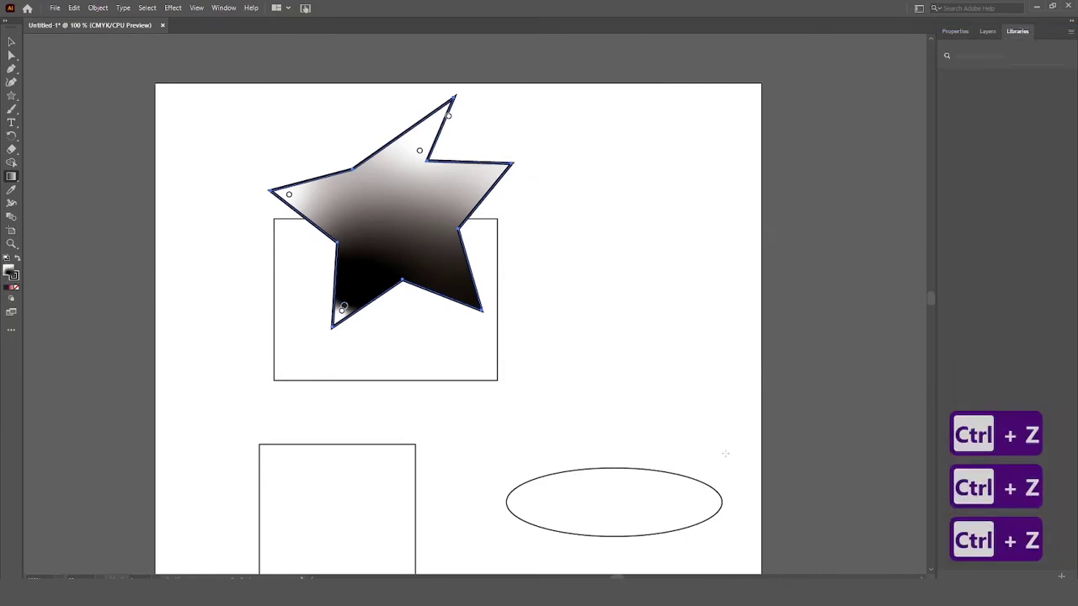
{"action": "left_click", "coordinate": [74, 7]}
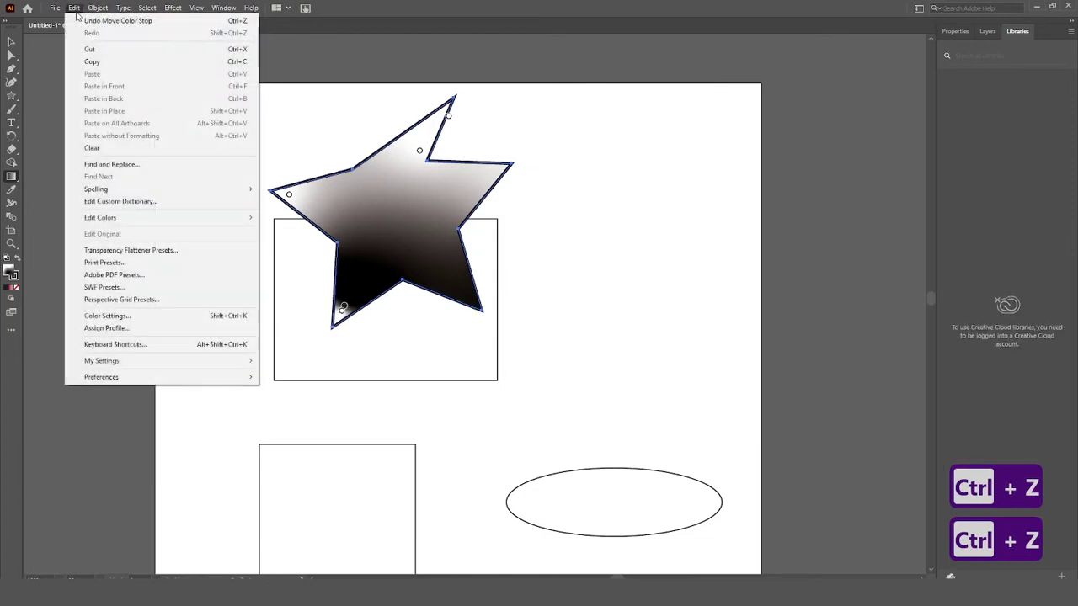
{"action": "left_click", "coordinate": [101, 21]}
{"action": "left_click", "coordinate": [74, 7]}
{"action": "left_click", "coordinate": [101, 20]}
{"action": "left_click", "coordinate": [74, 7]}
{"action": "left_click", "coordinate": [101, 20]}
{"action": "key", "text": "ctrl+z"}
{"action": "key", "text": "ctrl+z"}
{"action": "key", "text": "ctrl+z"}
{"action": "key", "text": "ctrl+z"}
{"action": "key", "text": "ctrl+z"}
{"action": "key", "text": "ctrl+z"}
{"action": "key", "text": "ctrl+z"}
{"action": "key", "text": "ctrl+z"}
{"action": "key", "text": "ctrl+z"}
{"action": "key", "text": "ctrl+z"}
{"action": "key", "text": "ctrl+z"}
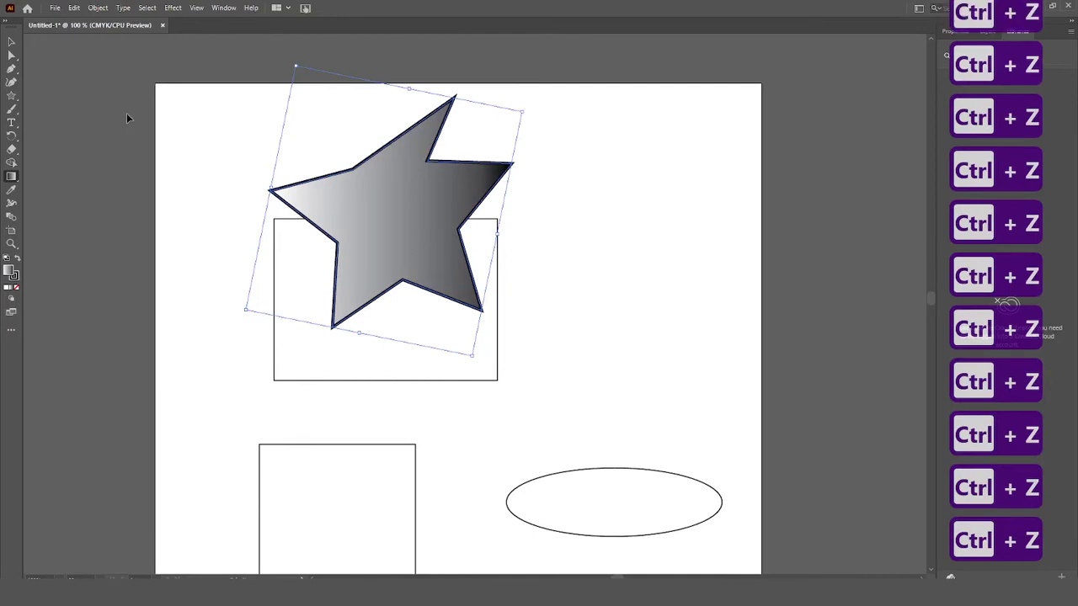
{"action": "key", "text": "ctrl+z"}
{"action": "key", "text": "ctrl+z"}
{"action": "key", "text": "ctrl+shift+z"}
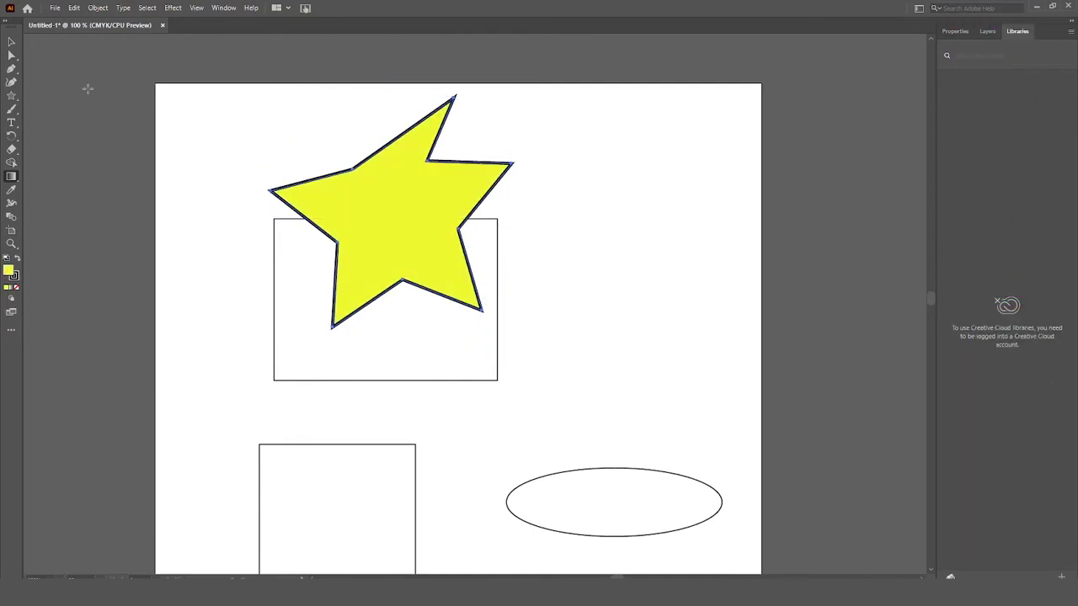
Fill the rectangle behind the star with red and deselect
{"action": "left_click", "coordinate": [11, 41]}
{"action": "left_click", "coordinate": [341, 380]}
{"action": "double_click", "coordinate": [8, 270]}
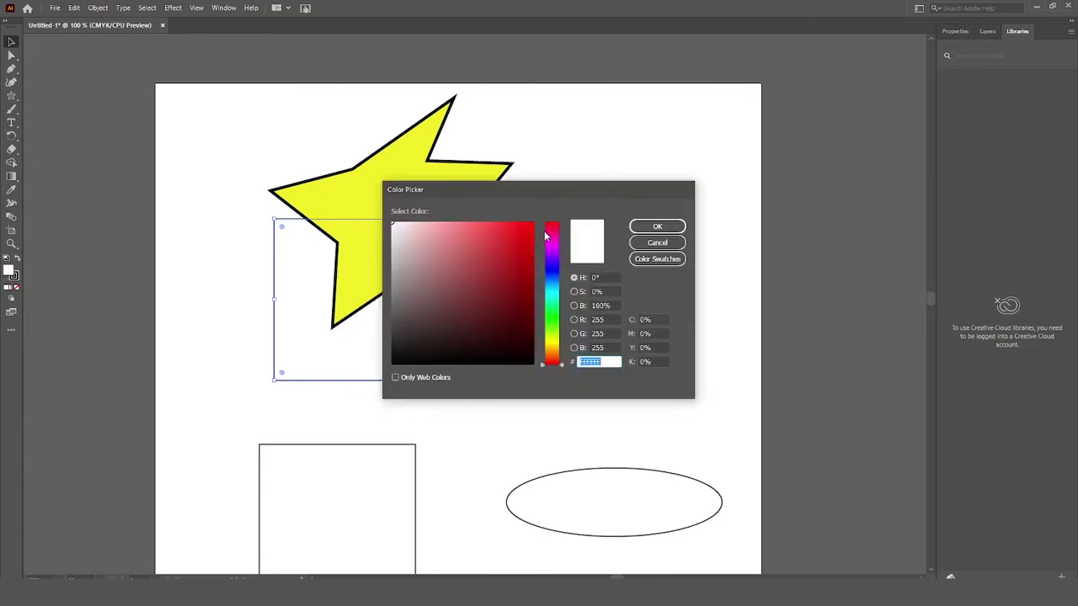
{"action": "left_click", "coordinate": [529, 225]}
{"action": "left_click", "coordinate": [653, 227]}
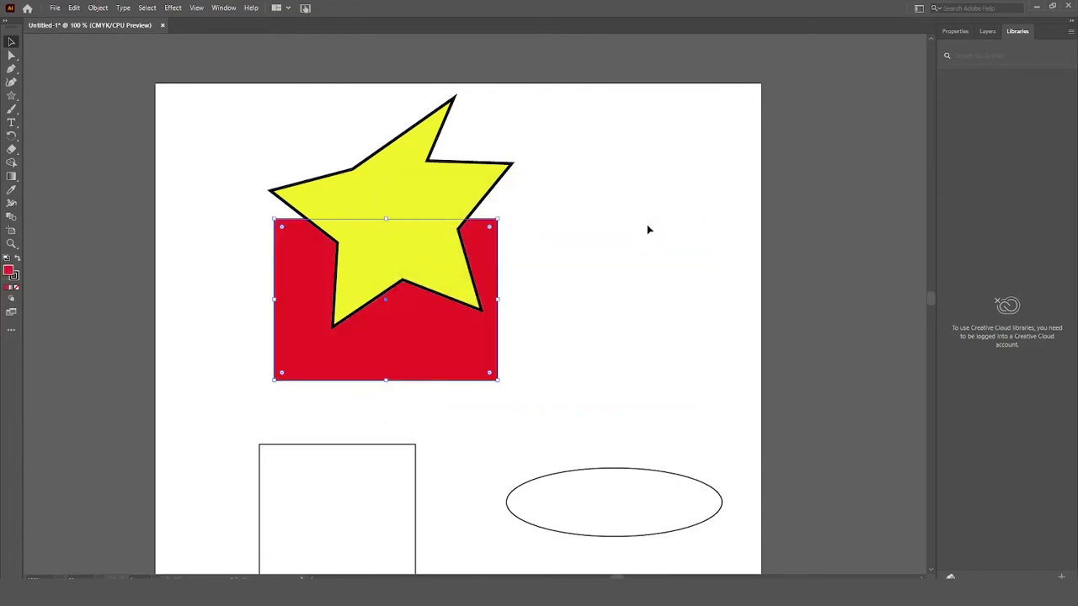
{"action": "left_click", "coordinate": [605, 240]}
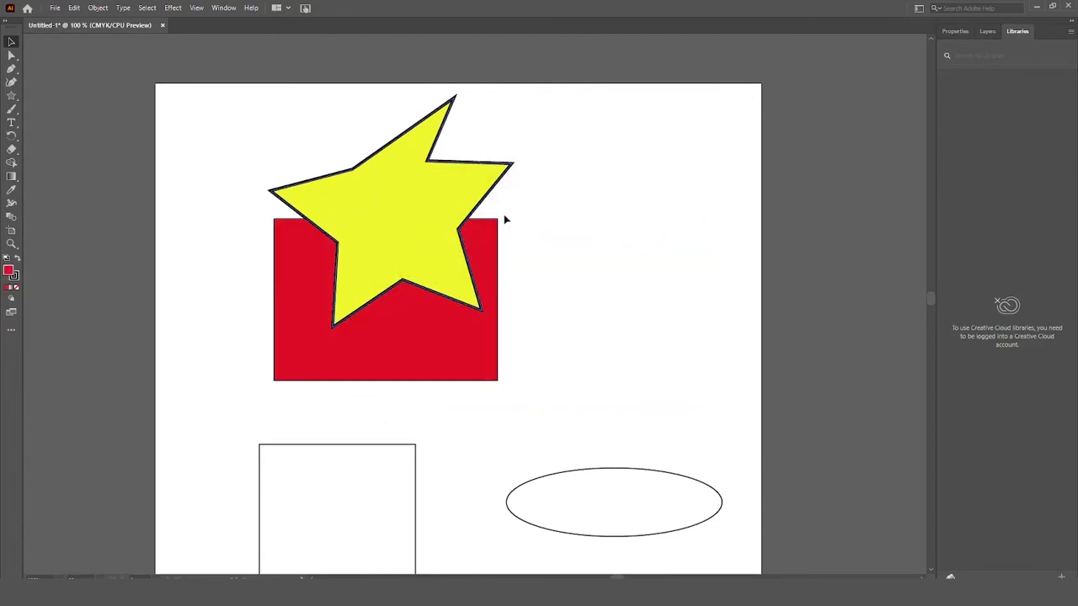
{"action": "left_click_drag", "start_coordinate": [244, 160], "coordinate": [471, 329]}
{"action": "left_click", "coordinate": [955, 32]}
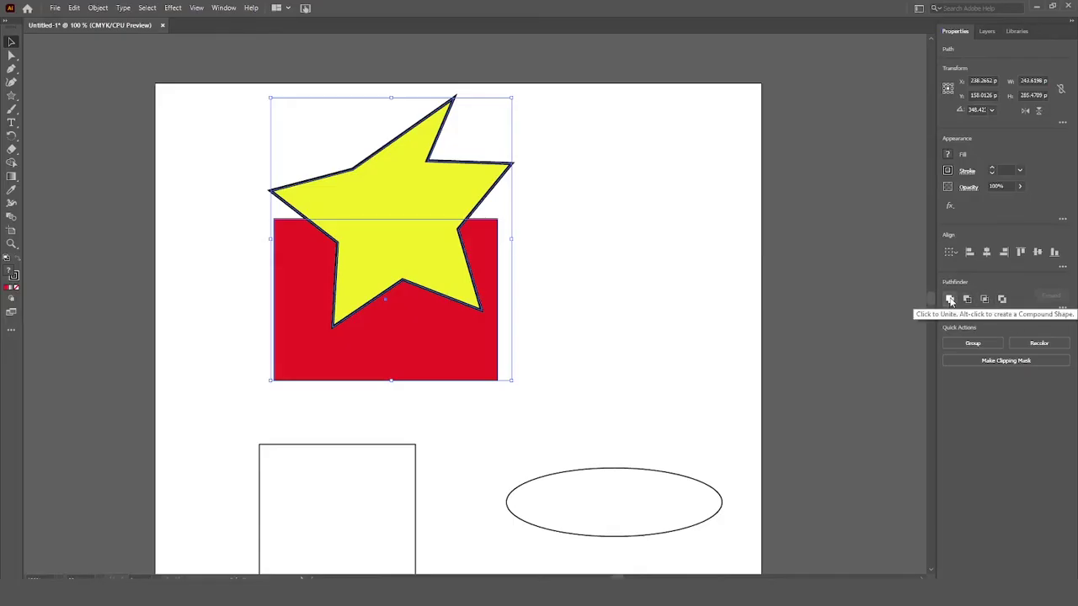
{"action": "left_click", "coordinate": [950, 300]}
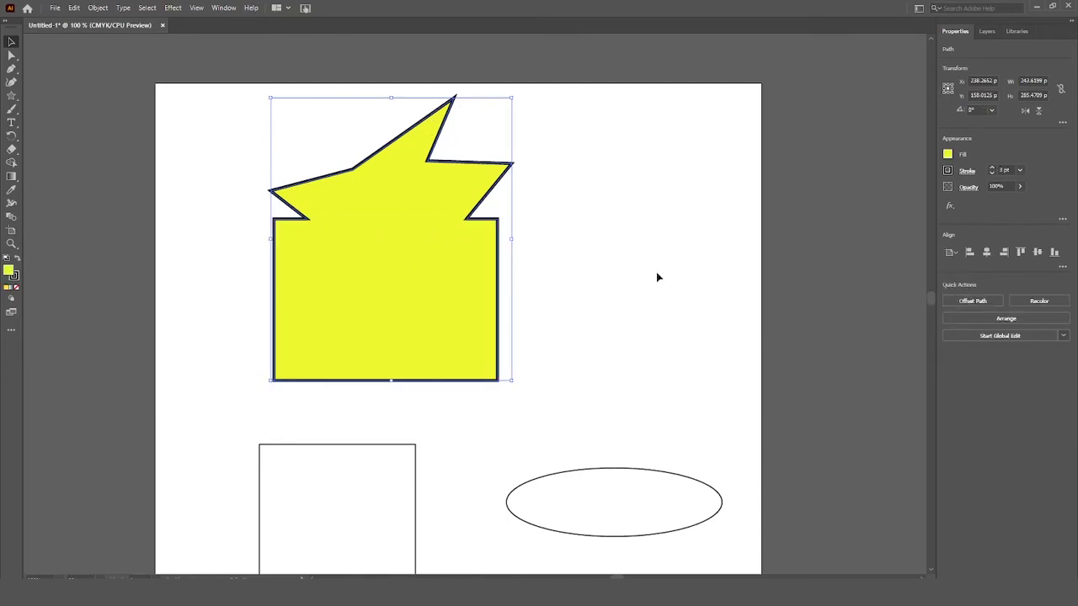
{"action": "key", "text": "ctrl+z"}
{"action": "left_click", "coordinate": [967, 300]}
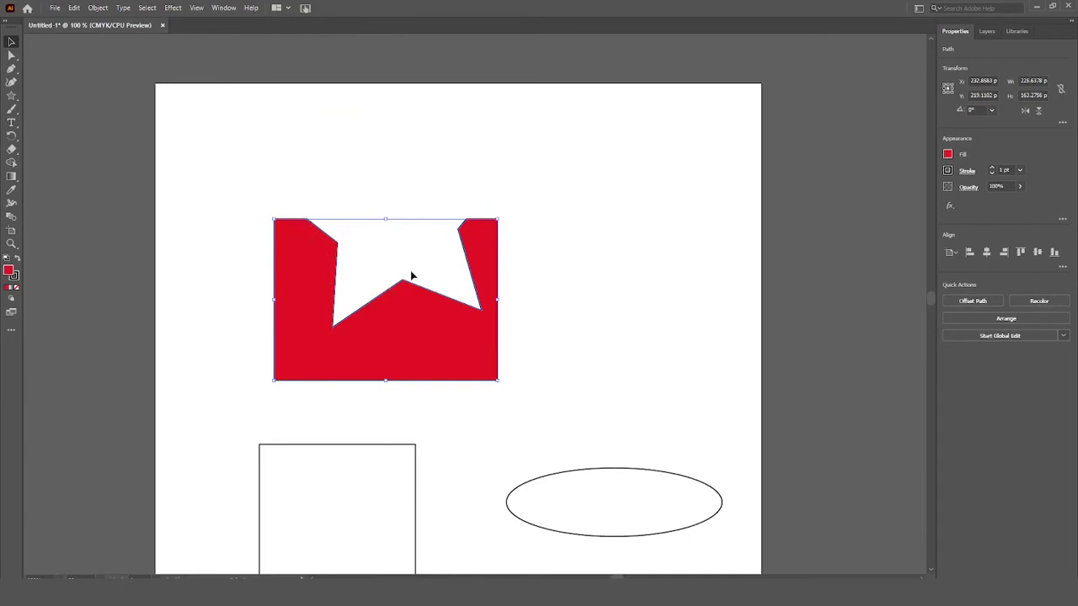
{"action": "key", "text": "ctrl+z"}
{"action": "left_click", "coordinate": [982, 298]}
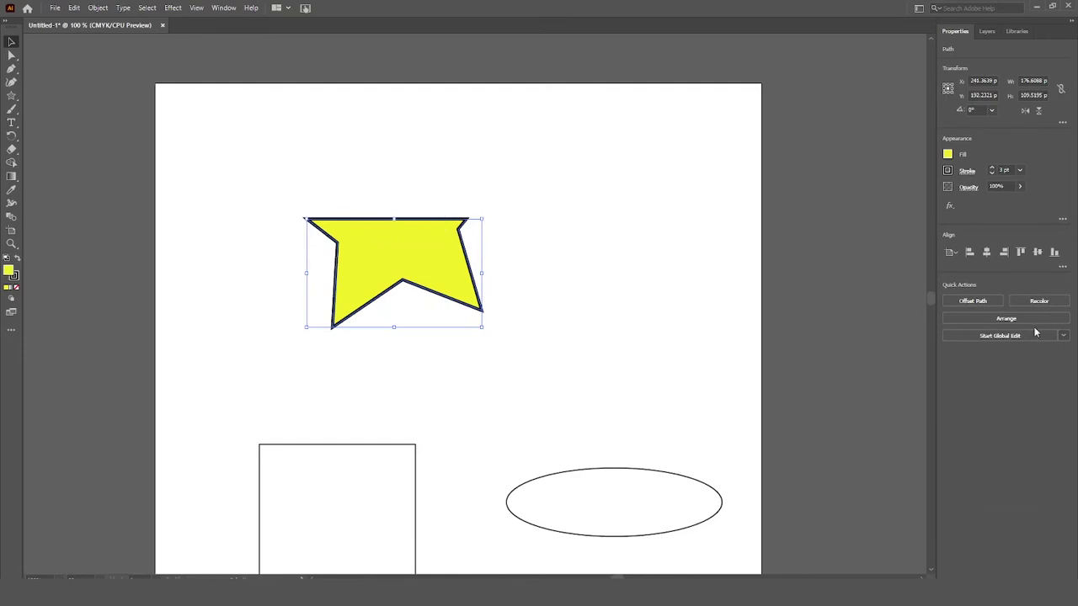
{"action": "key", "text": "a"}
{"action": "key", "text": "ctrl+z"}
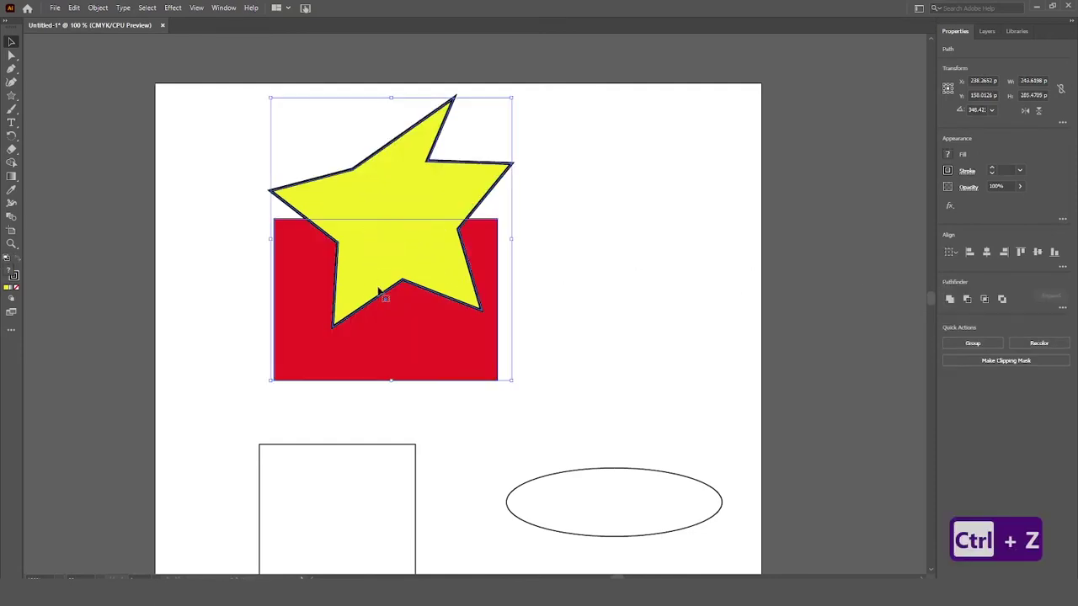
{"action": "left_click", "coordinate": [1002, 299]}
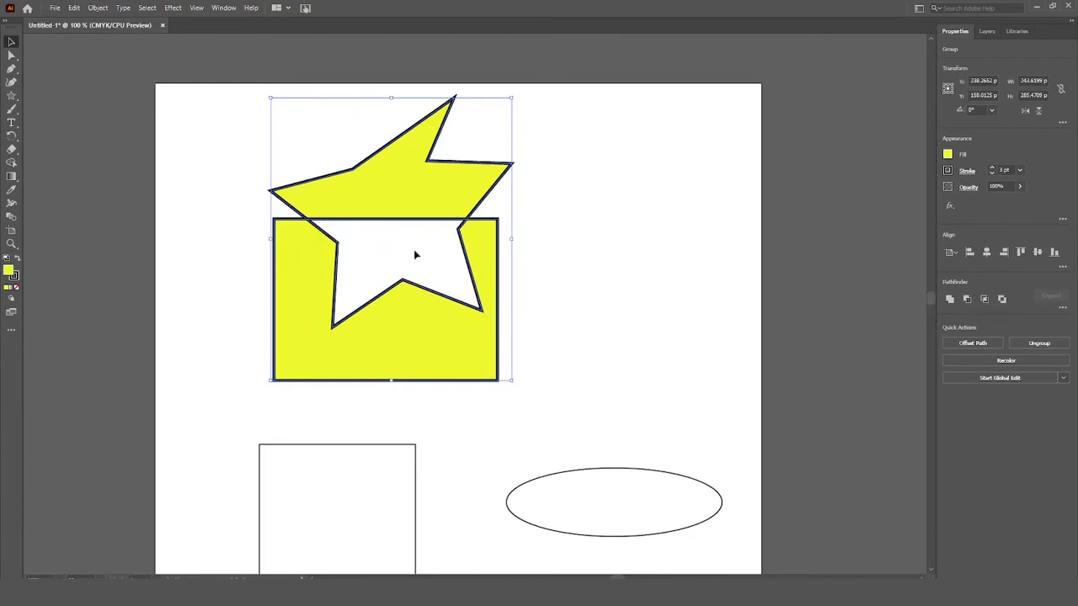
Undo the exclusion and send the star behind the red rectangle
{"action": "key", "text": "ctrl+z"}
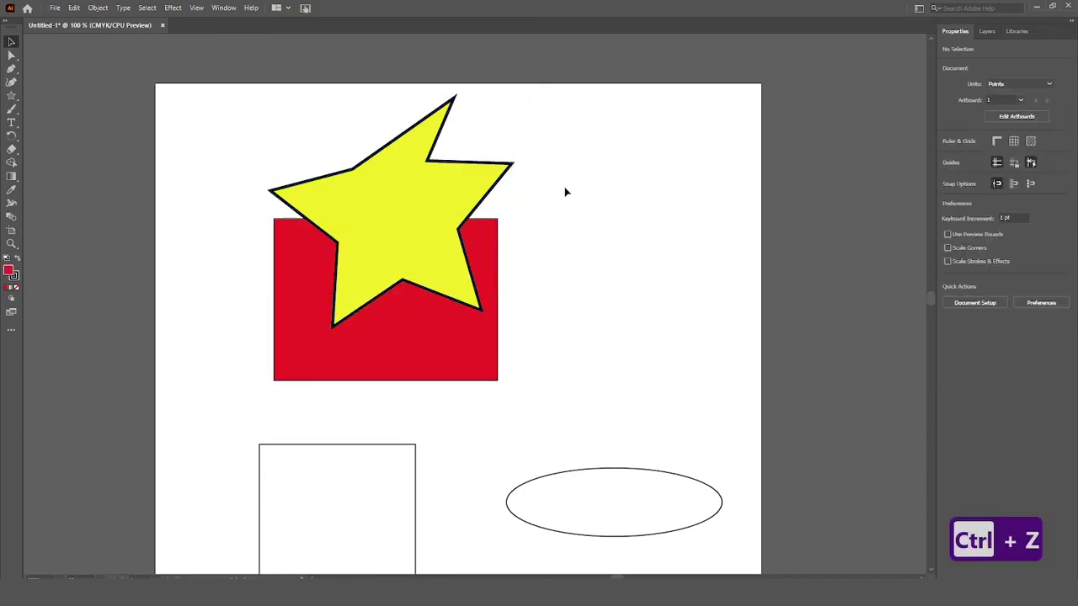
{"action": "left_click", "coordinate": [437, 182]}
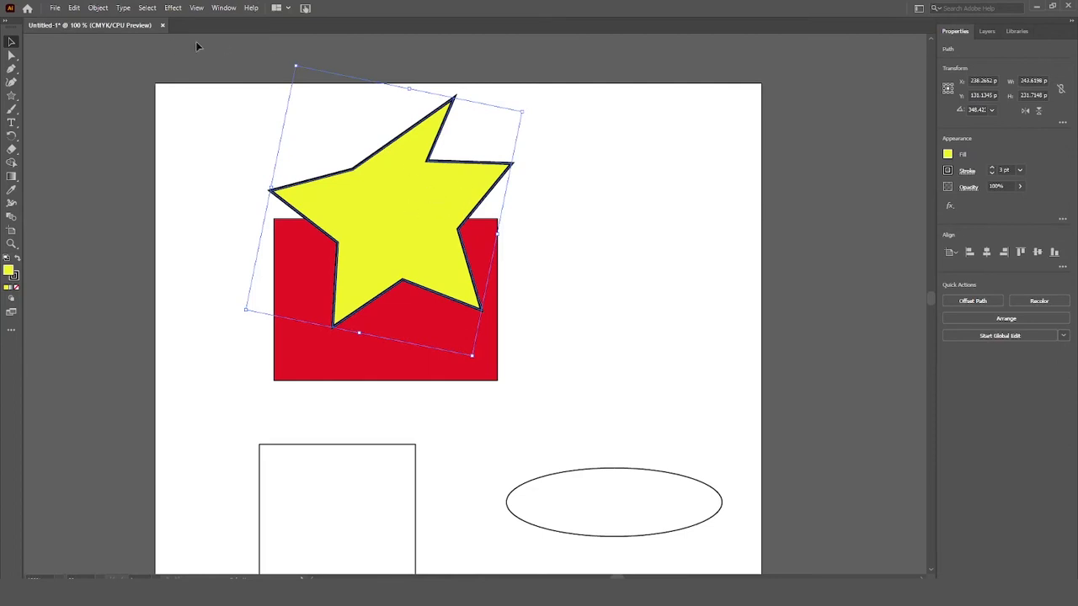
{"action": "left_click", "coordinate": [98, 8]}
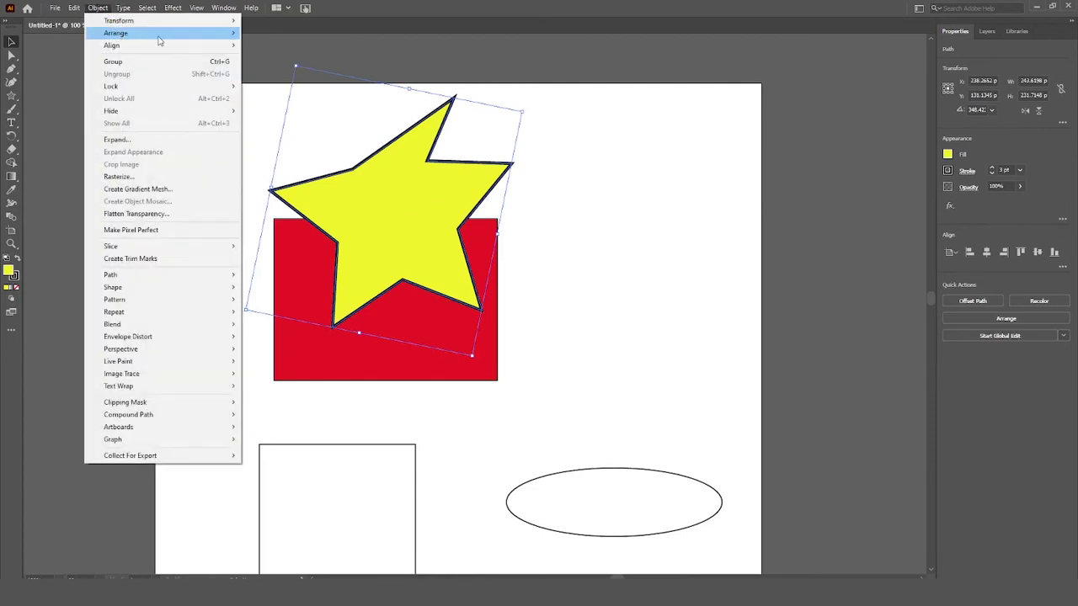
{"action": "mouse_move", "coordinate": [166, 39]}
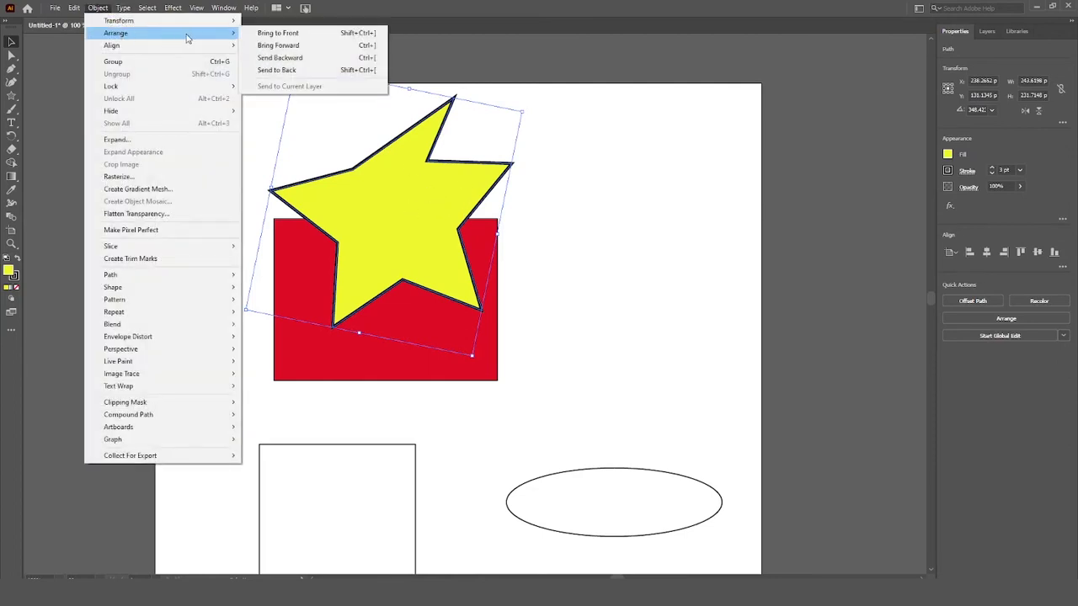
{"action": "left_click", "coordinate": [303, 71]}
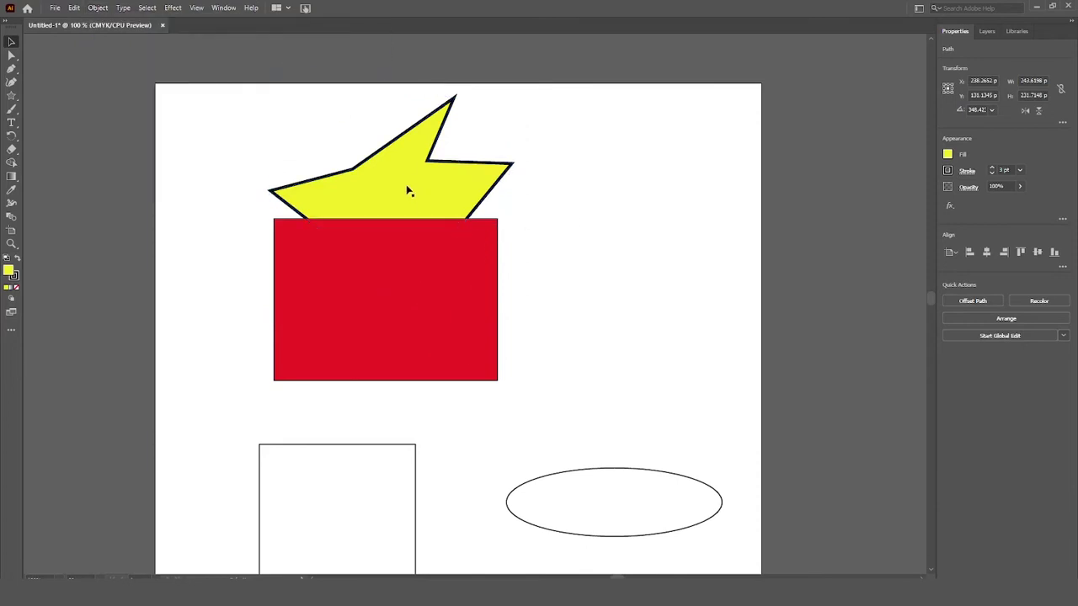
{"action": "left_click", "coordinate": [548, 216]}
Try Pathfinder Minus Front on the star and rectangle, then undo it
{"action": "left_click_drag", "start_coordinate": [545, 206], "coordinate": [394, 282]}
{"action": "left_click", "coordinate": [966, 299]}
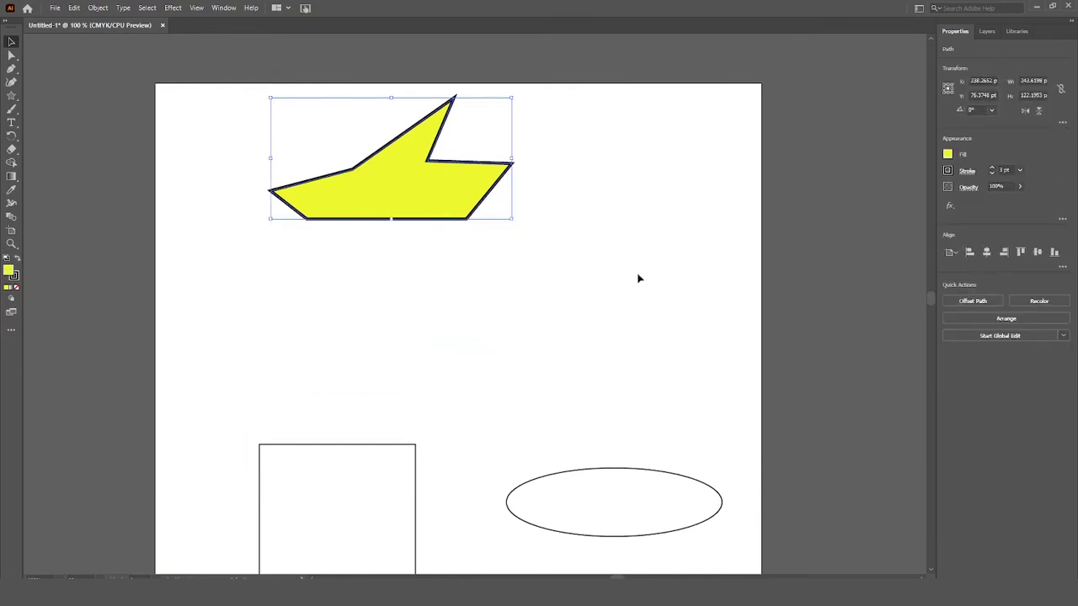
{"action": "key", "text": "ctrl+z"}
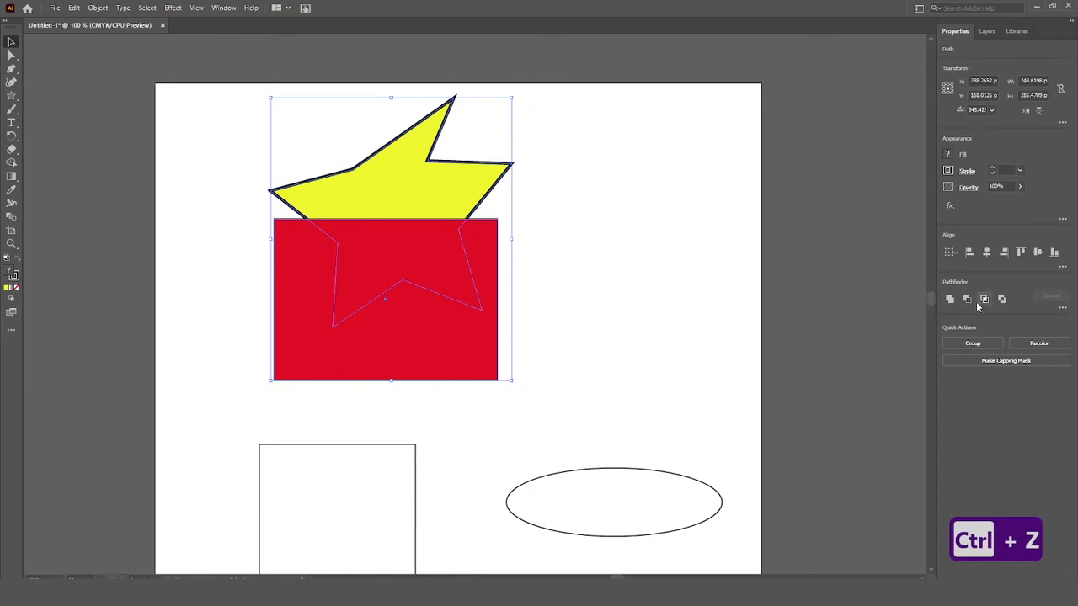
Copy and paste the star-and-rectangle pair and move the copy to the right
{"action": "scroll", "coordinate": [441, 344], "scroll_direction": "down", "scroll_amount": 1}
{"action": "left_click_drag", "start_coordinate": [404, 262], "coordinate": [363, 269]}
{"action": "key", "text": "ctrl+c"}
{"action": "key", "text": "ctrl+v"}
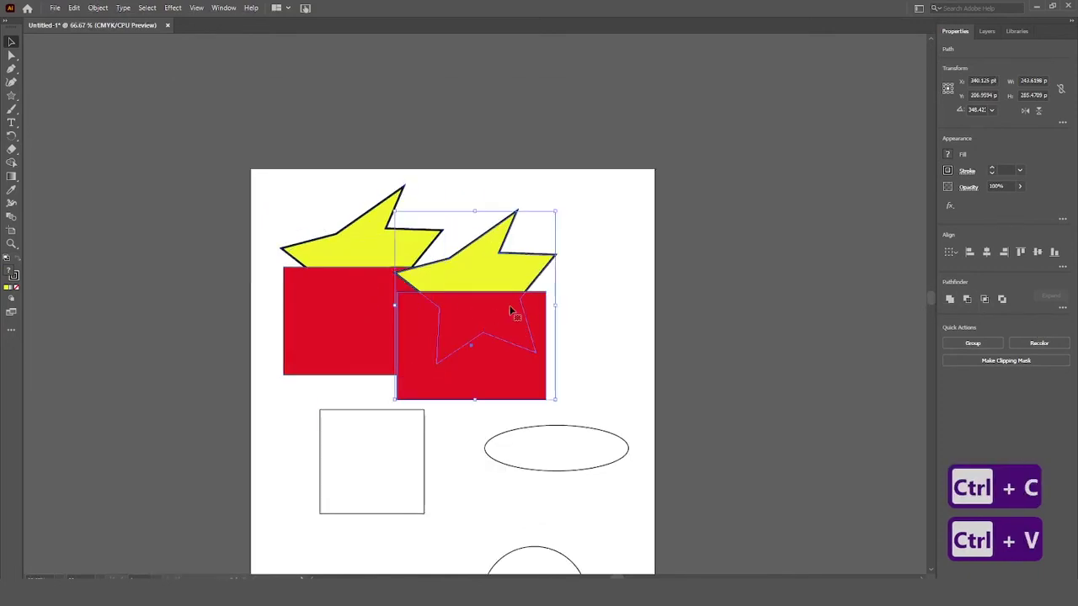
{"action": "left_click_drag", "start_coordinate": [511, 313], "coordinate": [587, 288]}
Bring the right copy's star in front of its rectangle
{"action": "scroll", "coordinate": [503, 302], "scroll_direction": "up", "scroll_amount": 1}
{"action": "left_click_drag", "start_coordinate": [522, 156], "coordinate": [633, 224]}
{"action": "left_click", "coordinate": [97, 8]}
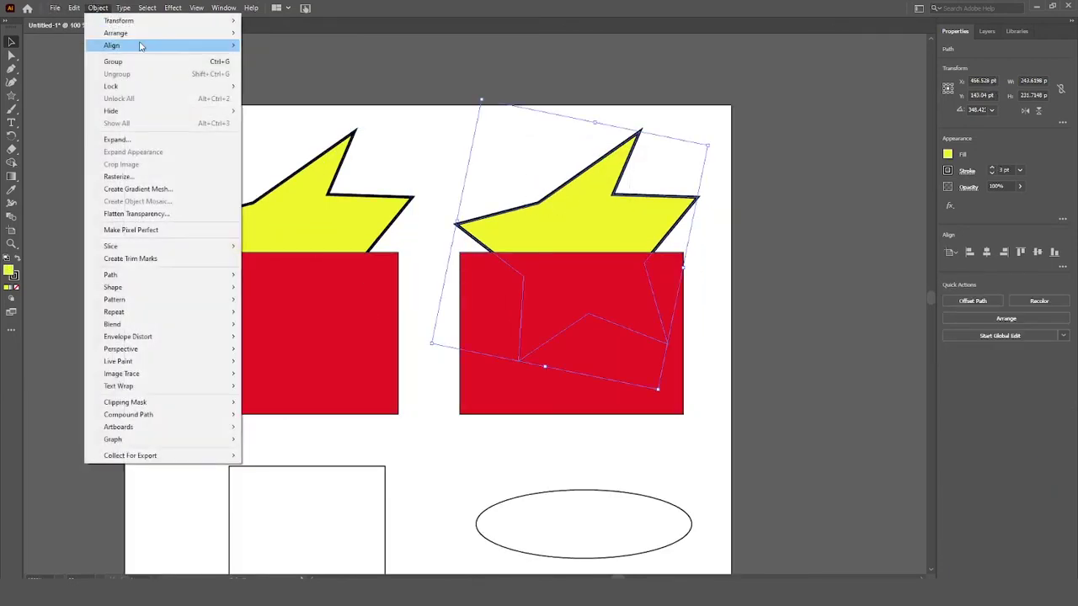
{"action": "mouse_move", "coordinate": [193, 33]}
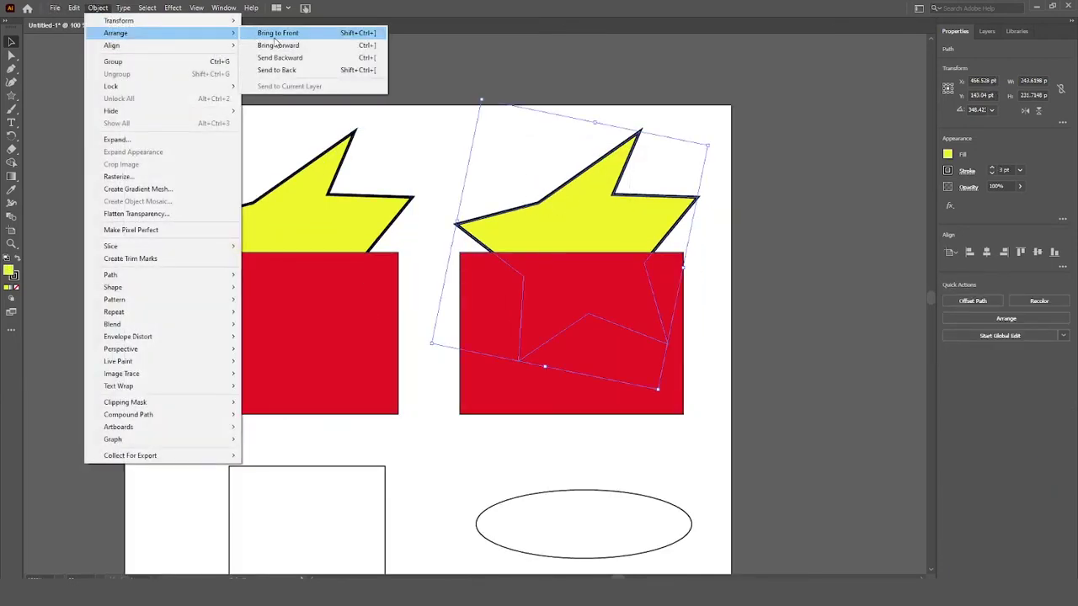
{"action": "left_click", "coordinate": [278, 34]}
{"action": "left_click", "coordinate": [438, 160]}
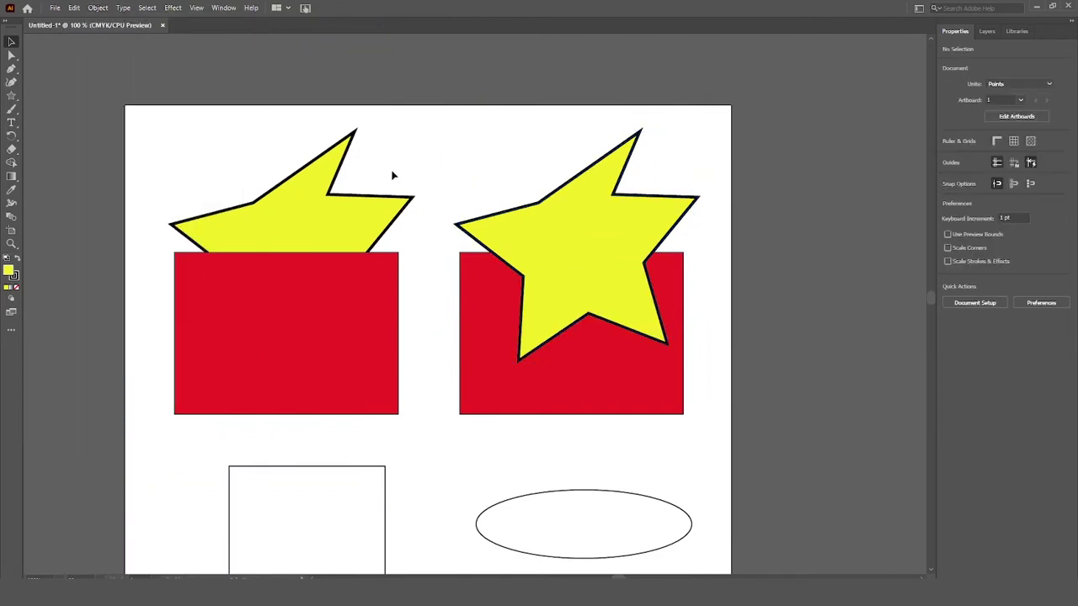
Apply Pathfinder Minus Front to the left and right pairs, then undo
{"action": "left_click_drag", "start_coordinate": [387, 183], "coordinate": [282, 297]}
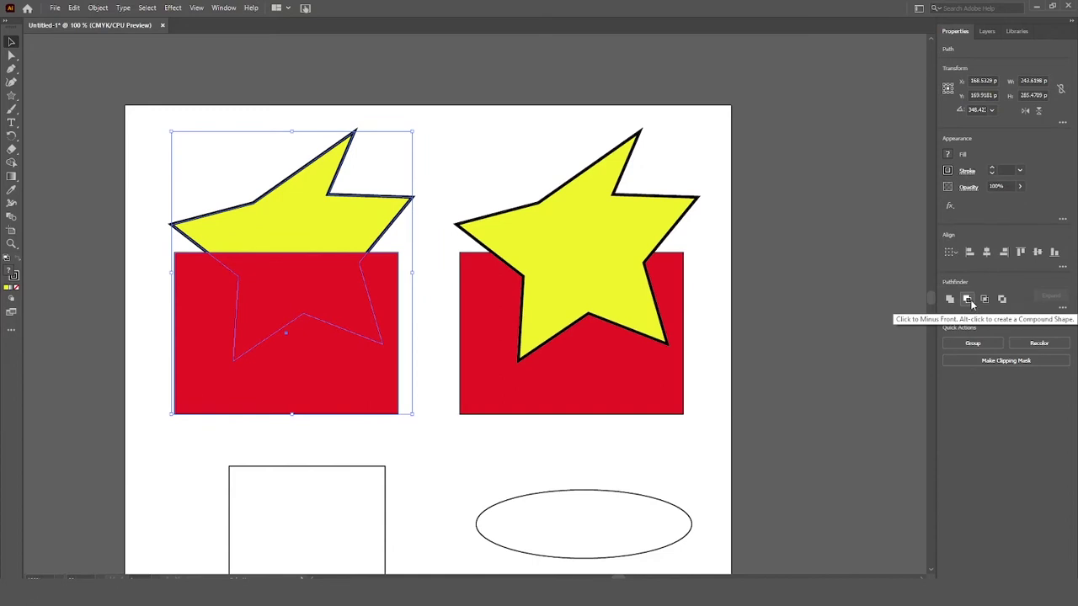
{"action": "left_click", "coordinate": [968, 299]}
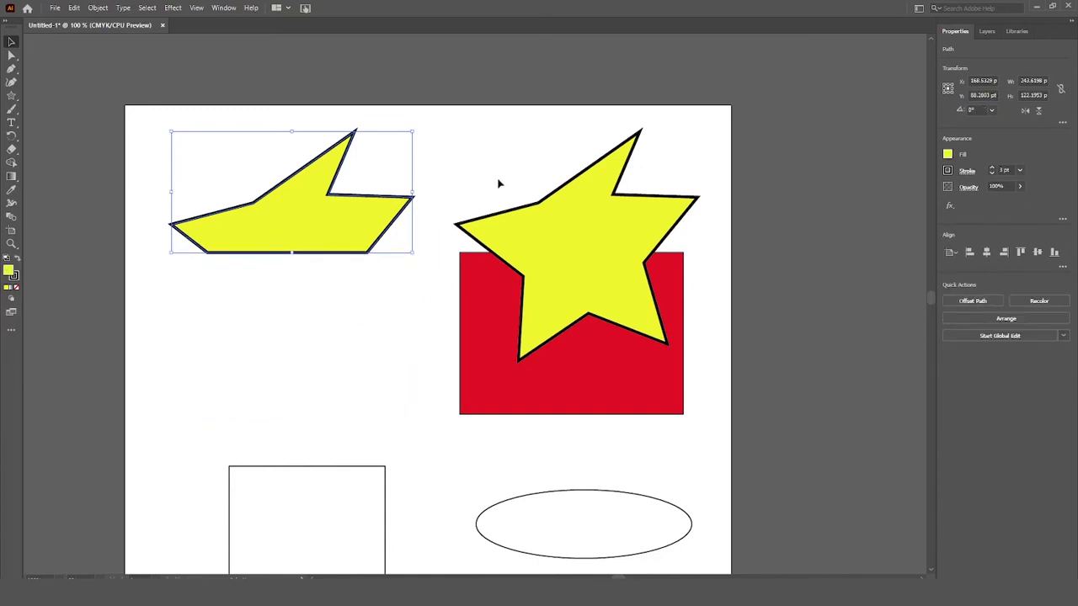
{"action": "left_click_drag", "start_coordinate": [497, 182], "coordinate": [577, 338]}
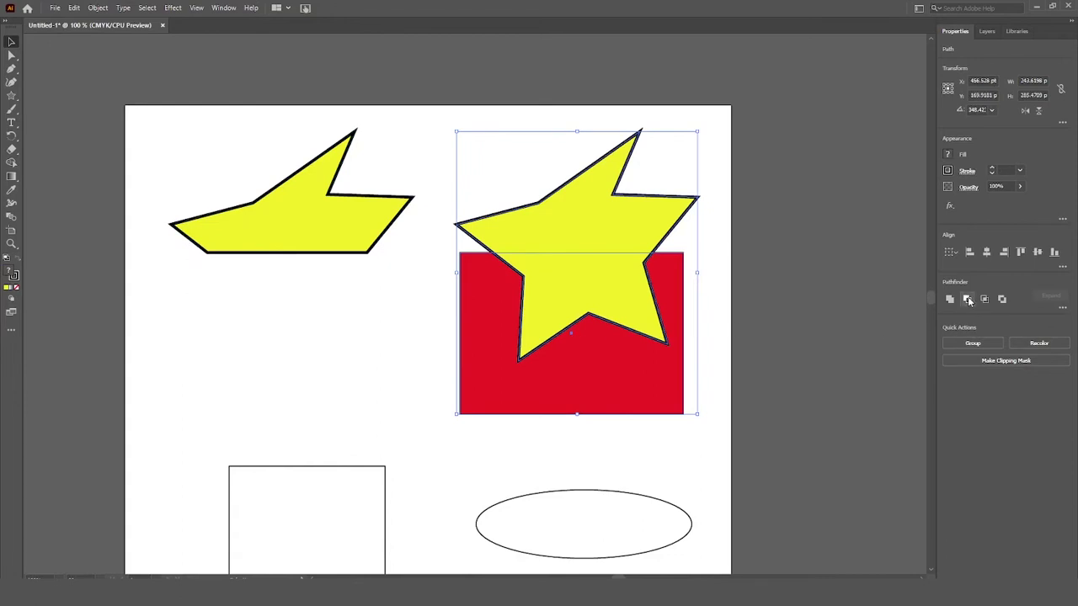
{"action": "left_click", "coordinate": [968, 299]}
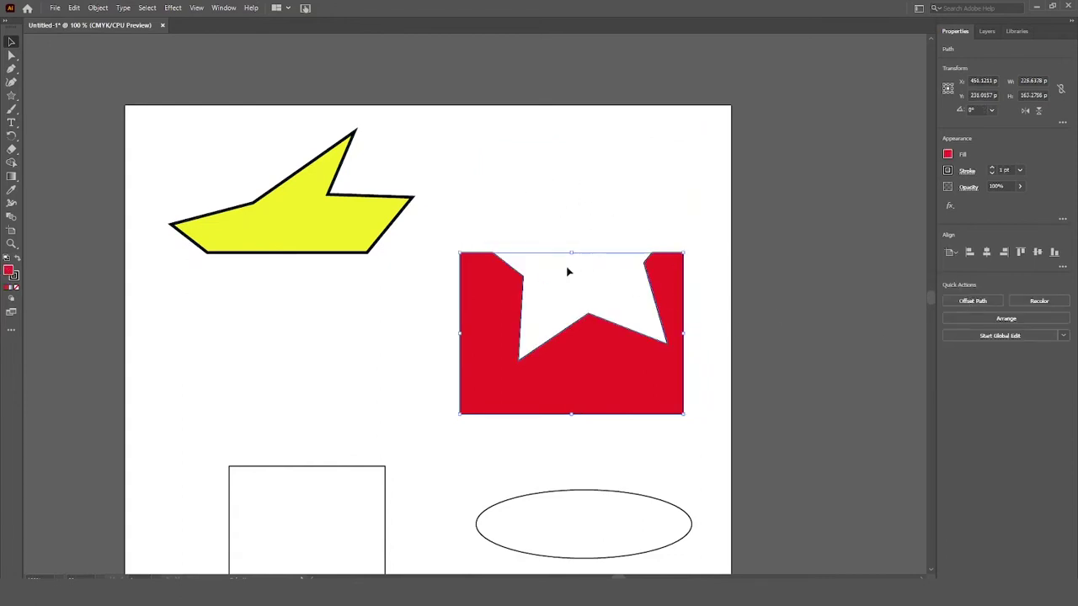
{"action": "key", "text": "ctrl+z"}
{"action": "key", "text": "ctrl+z"}
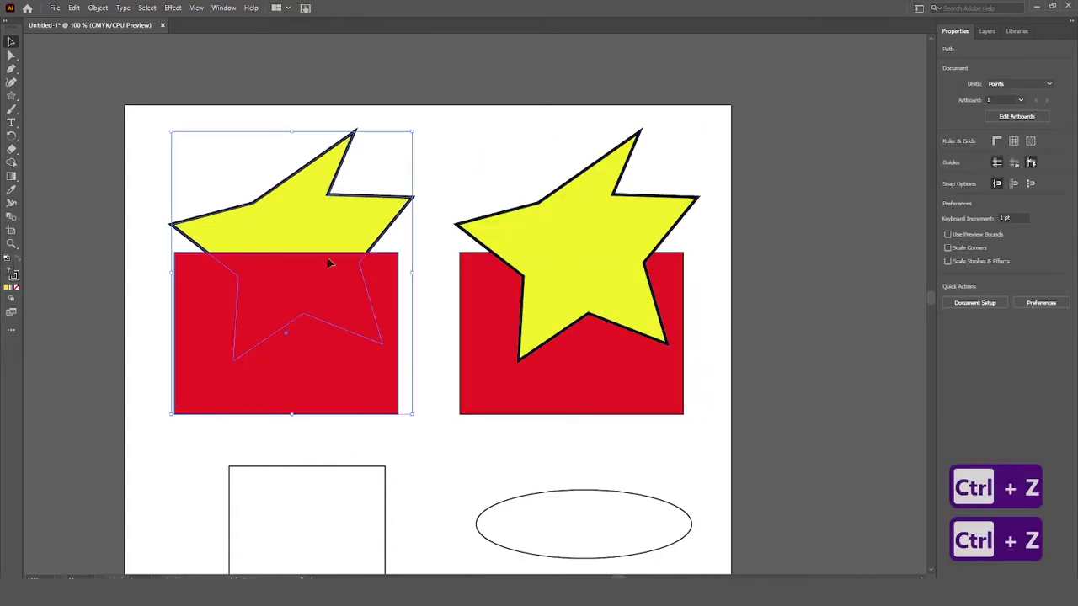
Apply Pathfinder Intersect to both pairs, undo both, and select the right pair
{"action": "left_click", "coordinate": [984, 299]}
{"action": "left_click_drag", "start_coordinate": [425, 191], "coordinate": [522, 253]}
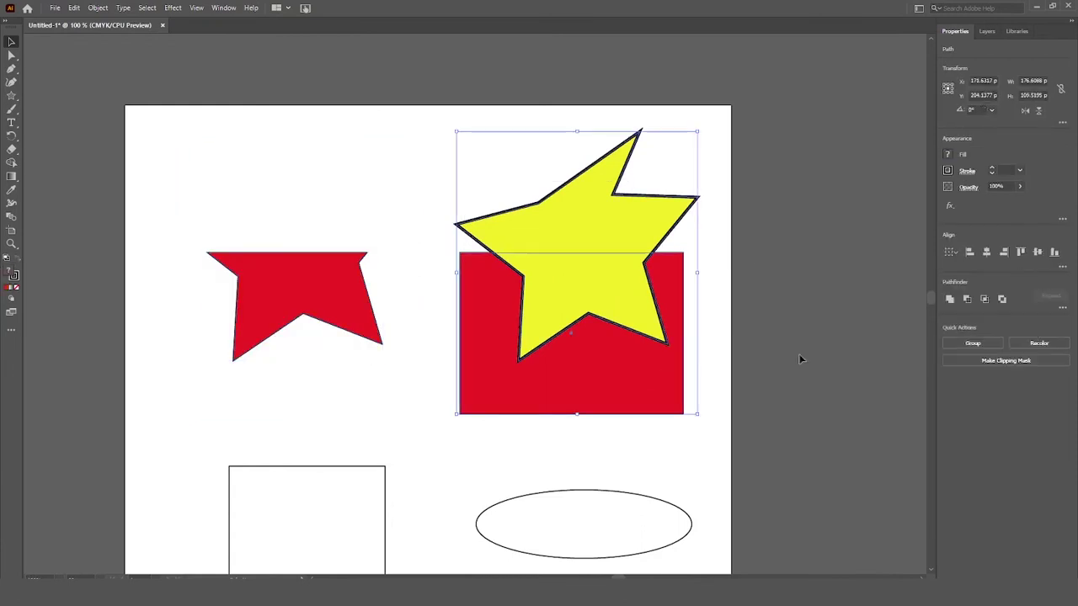
{"action": "left_click", "coordinate": [984, 299]}
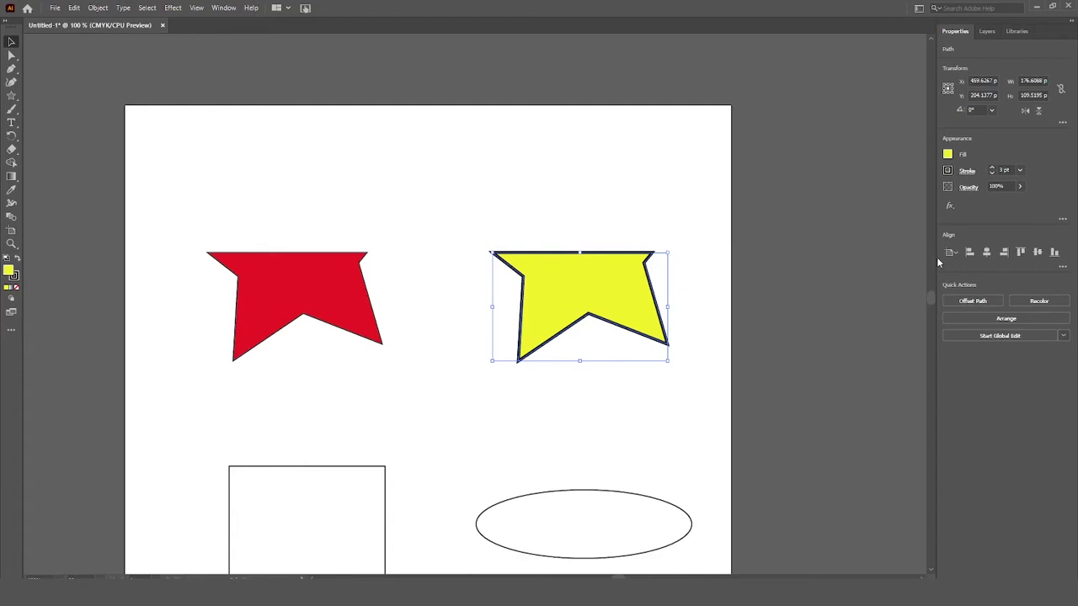
{"action": "key", "text": "ctrl+z"}
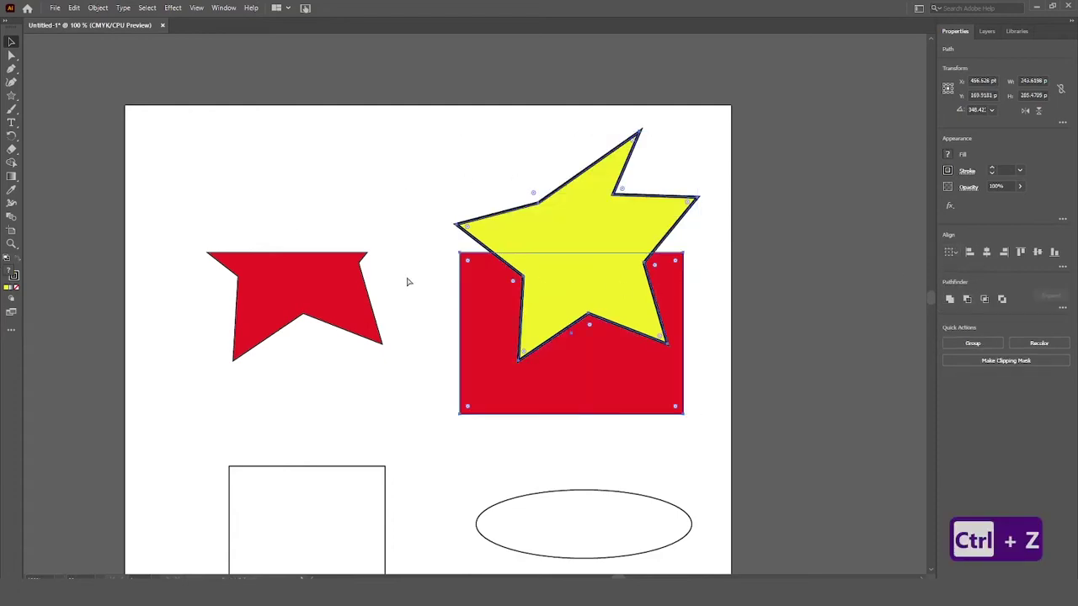
{"action": "key", "text": "ctrl+z"}
{"action": "left_click", "coordinate": [637, 347]}
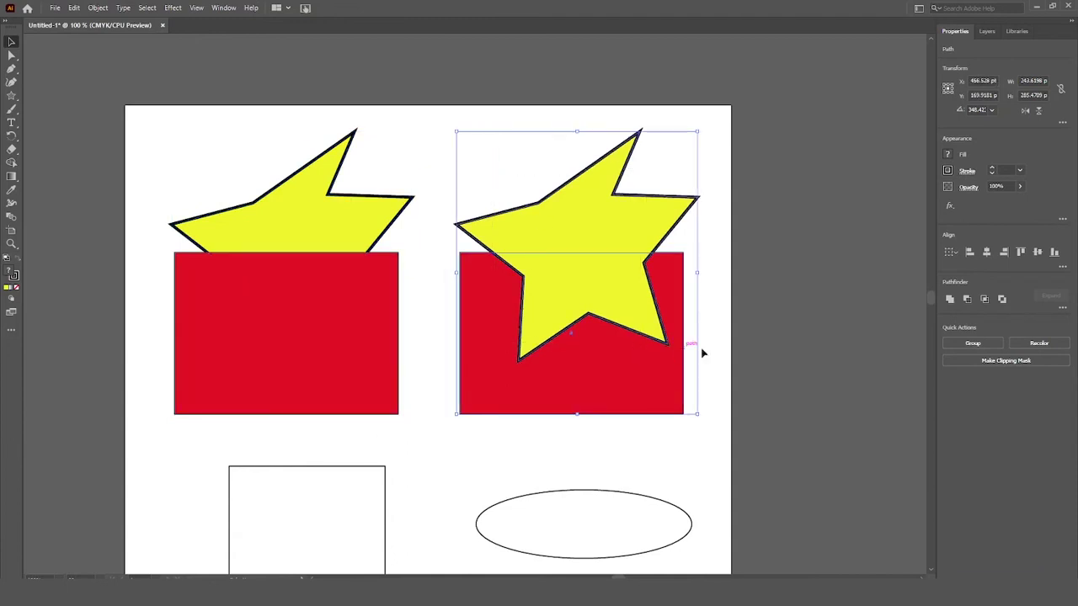
Delete the left pair and align the star and rectangle to each other's horizontal and vertical centres
{"action": "left_click", "coordinate": [287, 300]}
{"action": "key", "text": "Delete"}
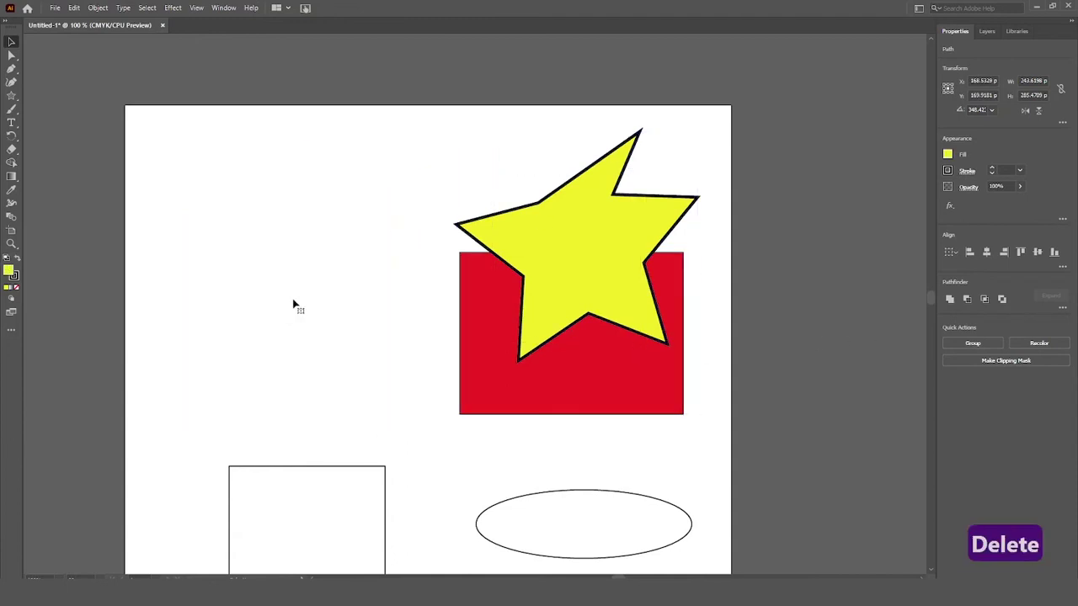
{"action": "left_click_drag", "start_coordinate": [444, 204], "coordinate": [652, 380]}
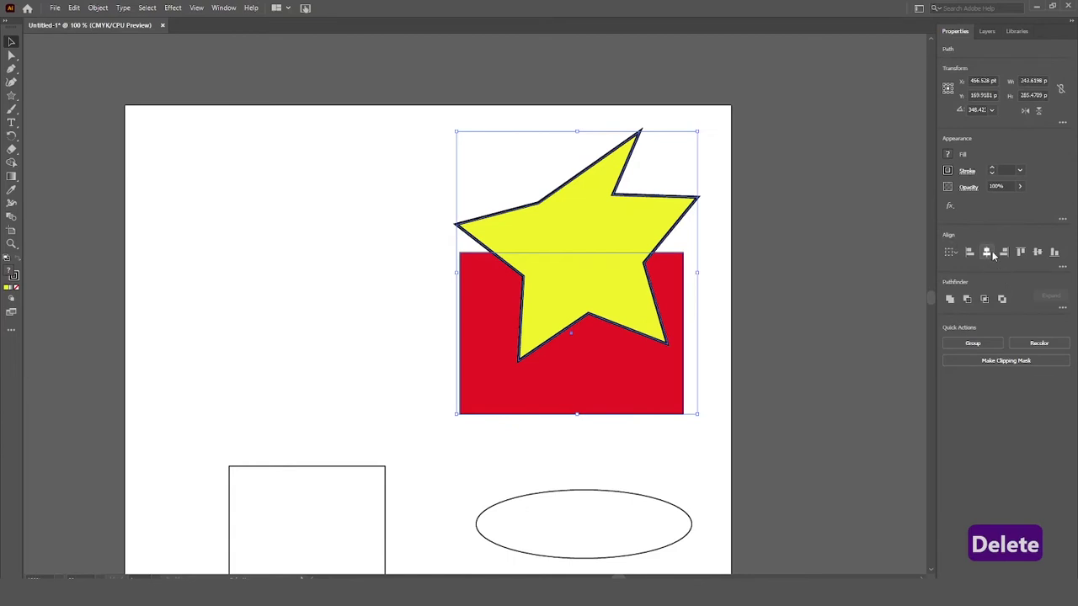
{"action": "left_click", "coordinate": [987, 253]}
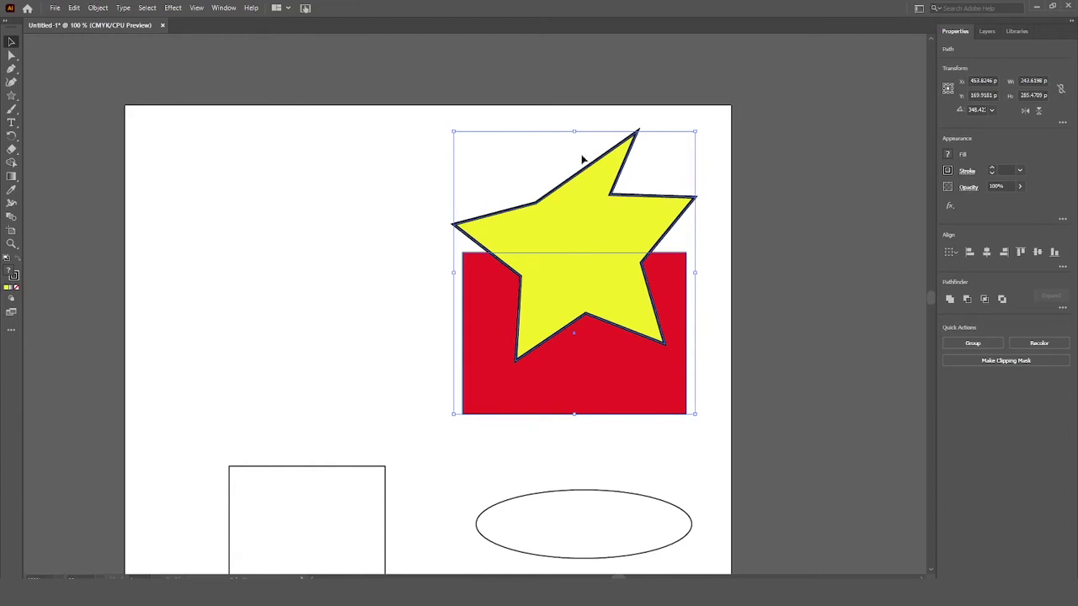
{"action": "left_click", "coordinate": [1039, 252]}
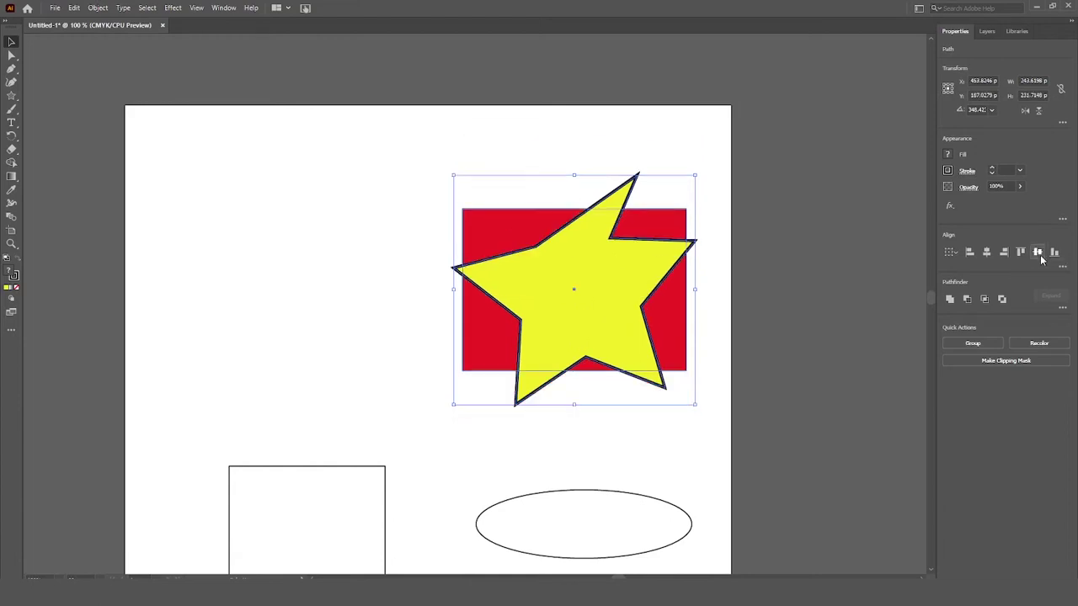
Centre the star alone horizontally on the artboard
{"action": "left_click", "coordinate": [808, 253]}
{"action": "scroll", "coordinate": [626, 241], "scroll_direction": "down", "scroll_amount": 2}
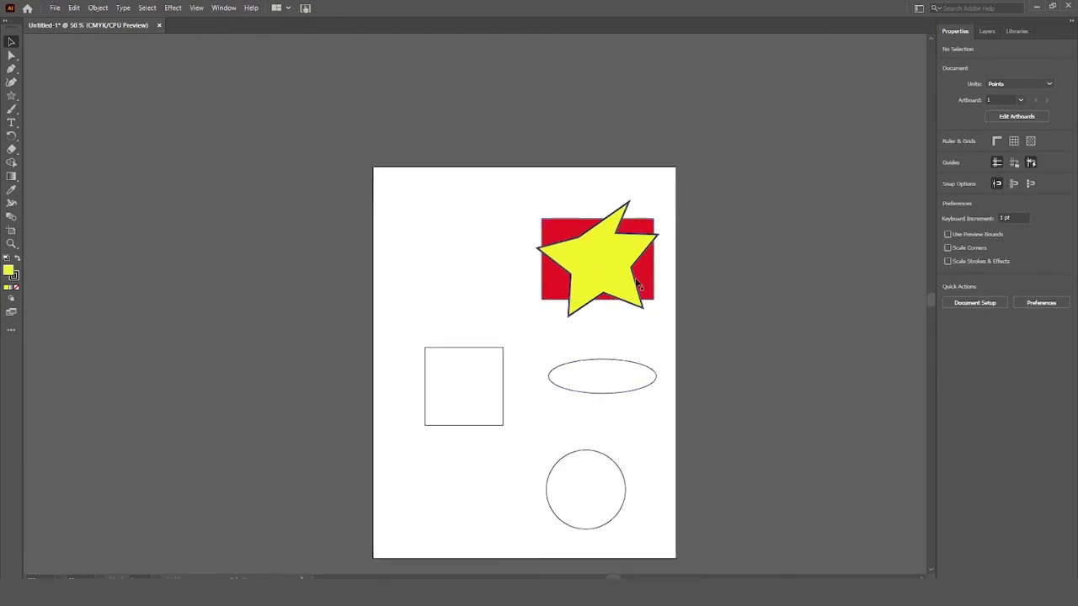
{"action": "left_click", "coordinate": [637, 271]}
{"action": "left_click", "coordinate": [987, 256]}
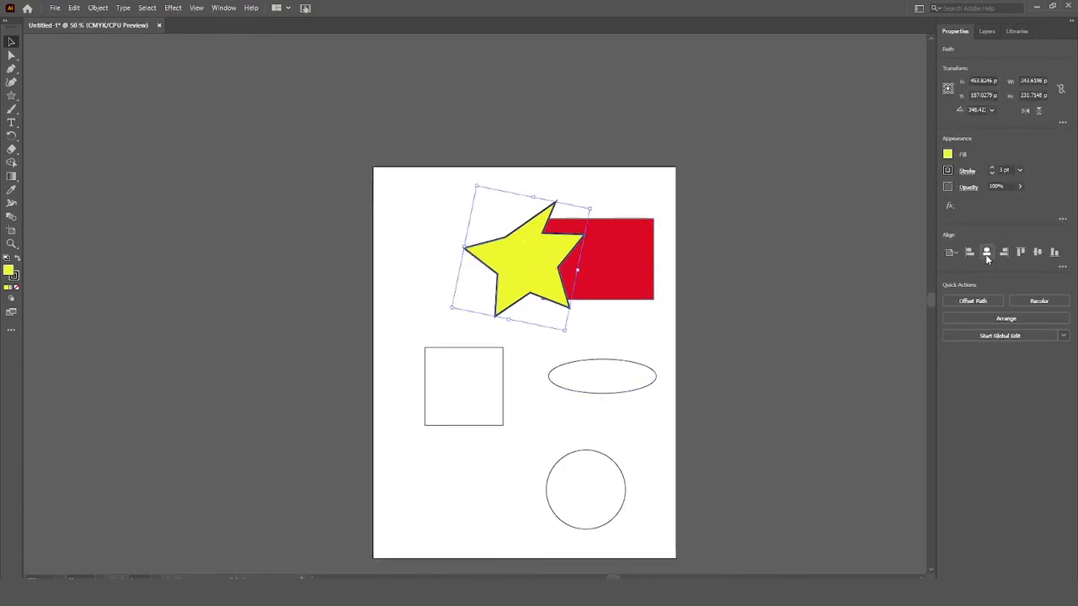
Centre the star vertically on the artboard and add a new layer above Layer 1
{"action": "left_click", "coordinate": [1039, 253]}
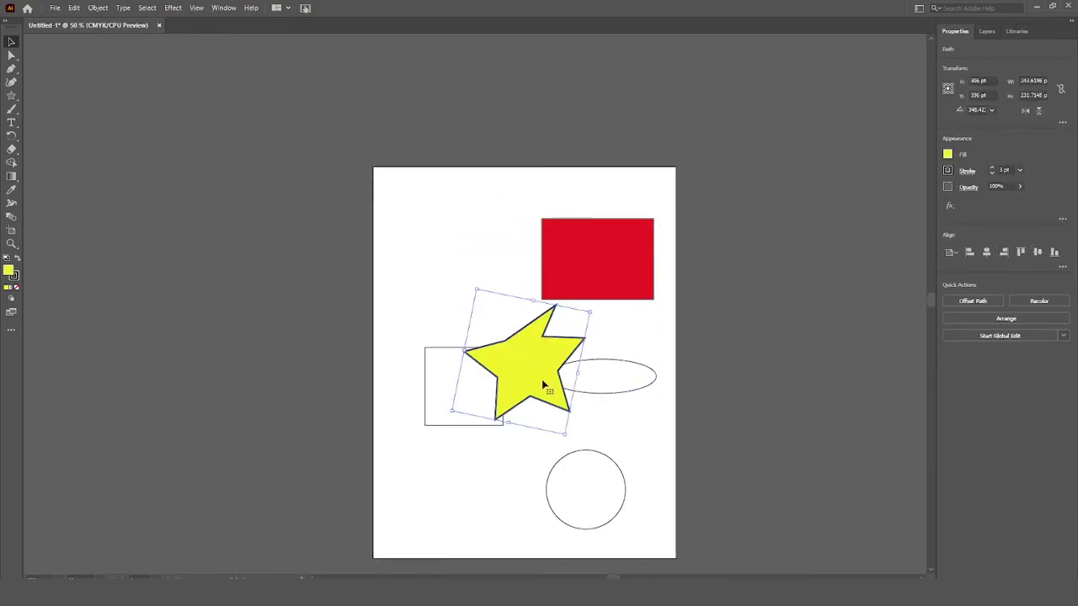
{"action": "key", "text": "ctrl+plus"}
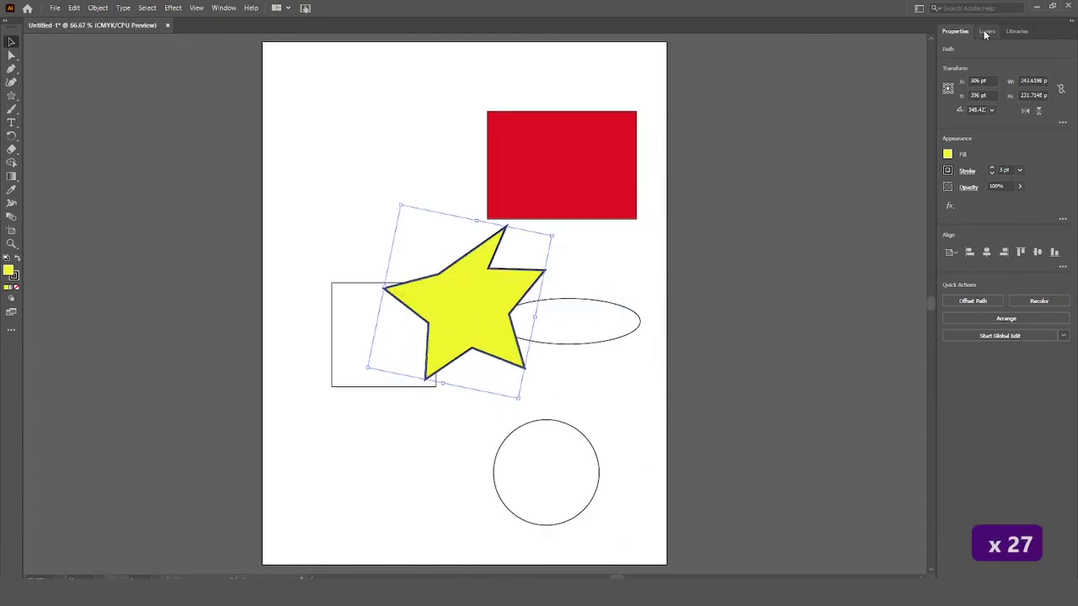
{"action": "left_click", "coordinate": [986, 32]}
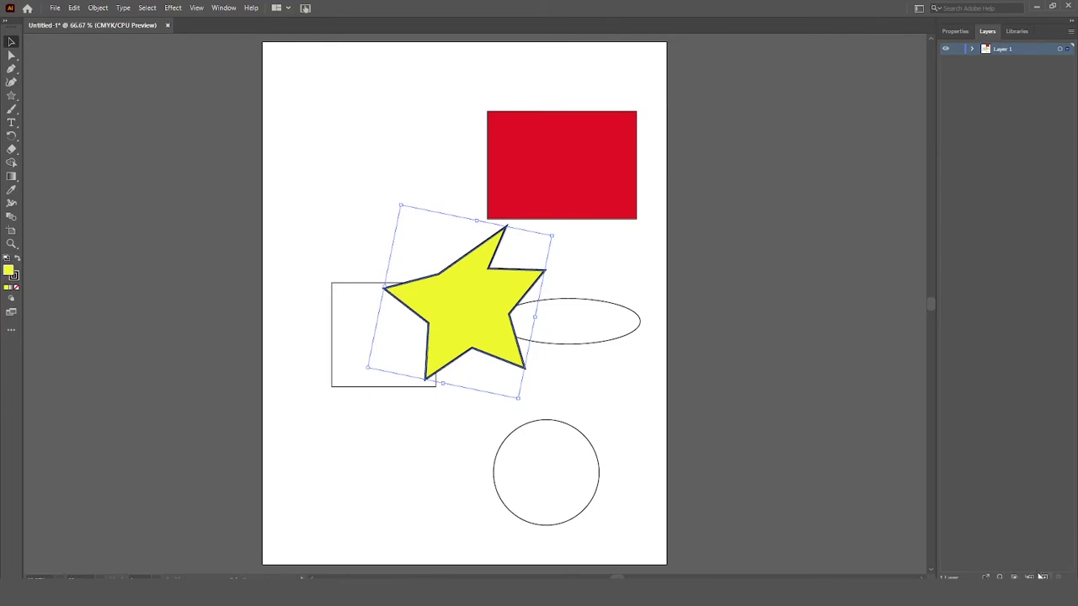
{"action": "left_click", "coordinate": [1044, 578]}
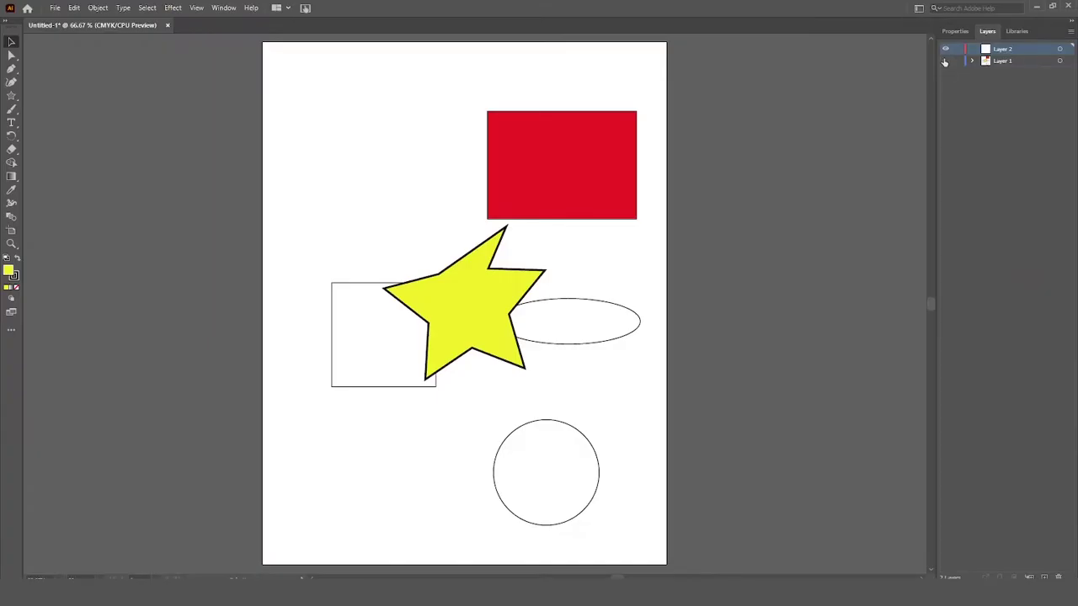
Toggle Layer 1's visibility off and on, then lock Layer 1
{"action": "left_click", "coordinate": [945, 61]}
{"action": "left_click", "coordinate": [945, 60]}
{"action": "left_click", "coordinate": [945, 60]}
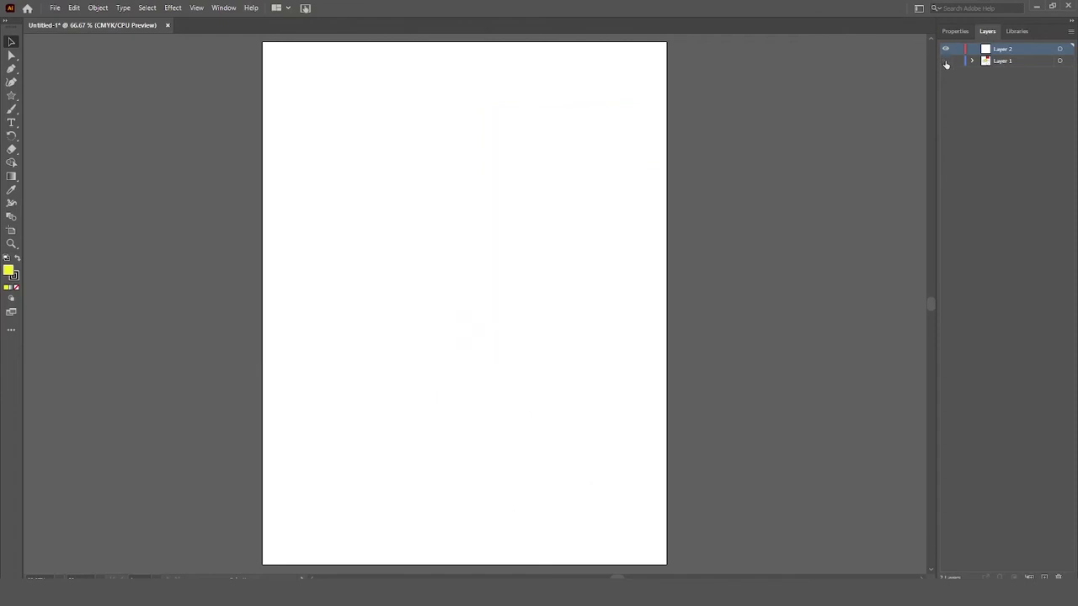
{"action": "left_click", "coordinate": [945, 60]}
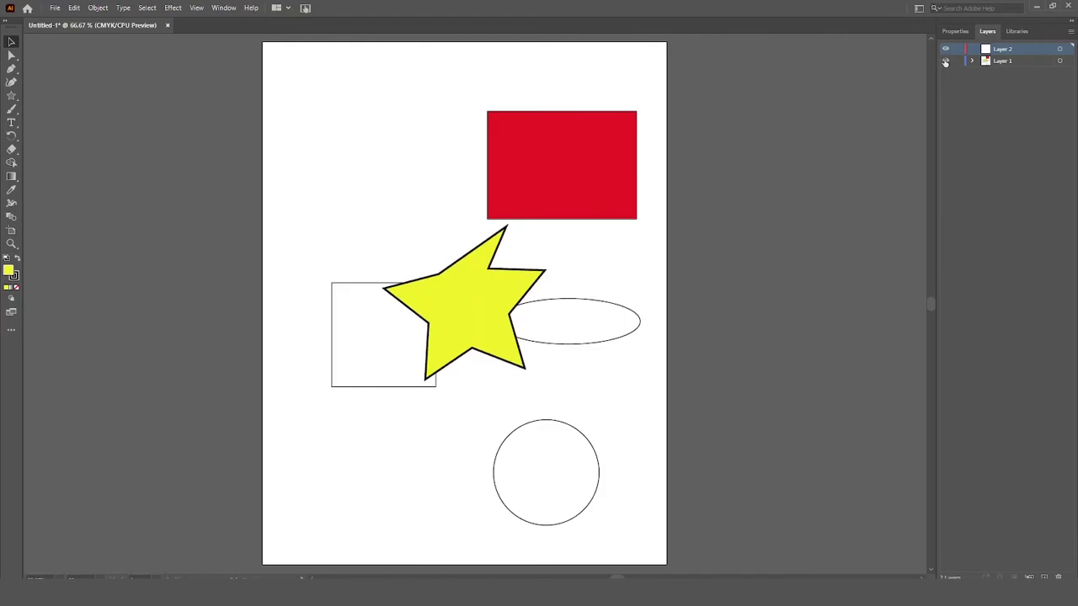
{"action": "left_click", "coordinate": [945, 61]}
{"action": "left_click", "coordinate": [945, 61]}
{"action": "left_click", "coordinate": [957, 62]}
Draw a large star at the artboard's upper-left and nudge it down and right
{"action": "left_click", "coordinate": [12, 95]}
{"action": "mouse_move", "coordinate": [329, 125]}
{"action": "left_mouse_down"}
{"action": "mouse_move", "coordinate": [430, 223]}
{"action": "mouse_move", "coordinate": [402, 211]}
{"action": "left_mouse_up"}
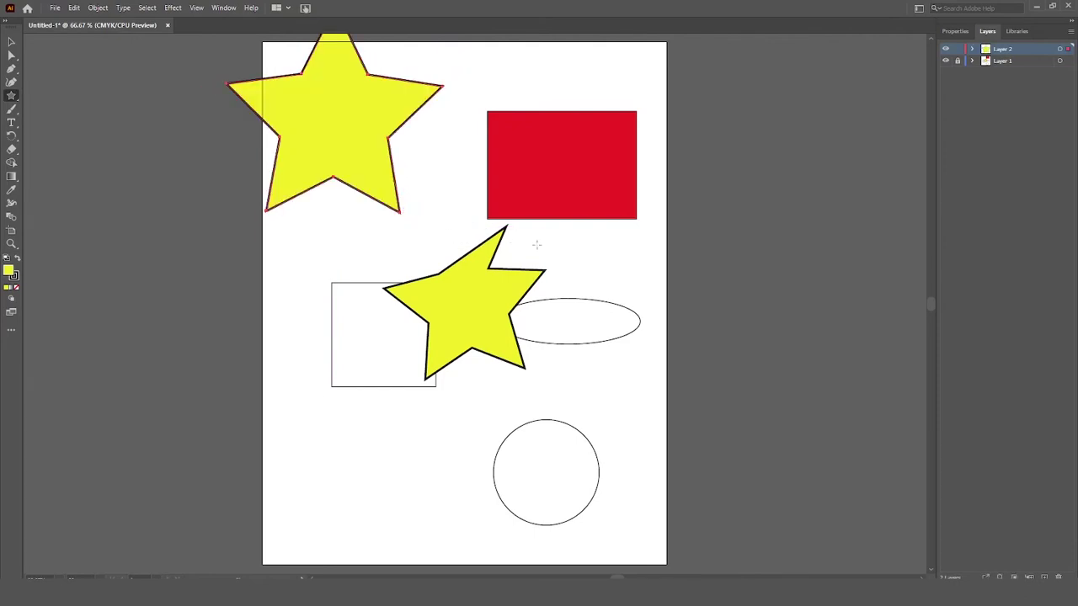
{"action": "left_click", "coordinate": [13, 41]}
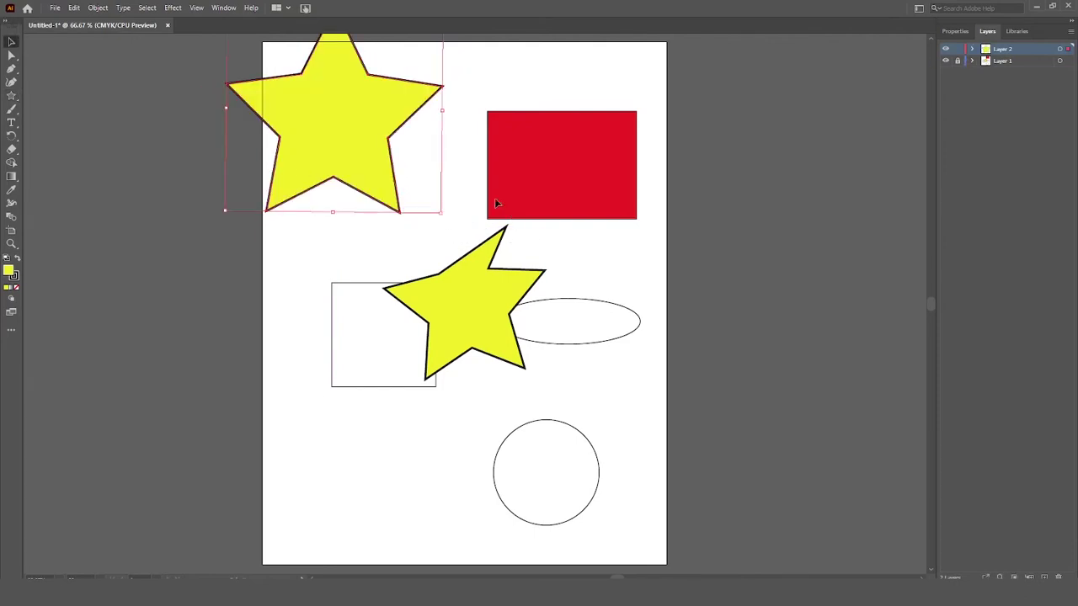
{"action": "left_click_drag", "start_coordinate": [350, 147], "coordinate": [394, 193]}
Enter Isolation Mode on the red rectangle, then step back out to isolate all of Layer 1
{"action": "left_click", "coordinate": [370, 291]}
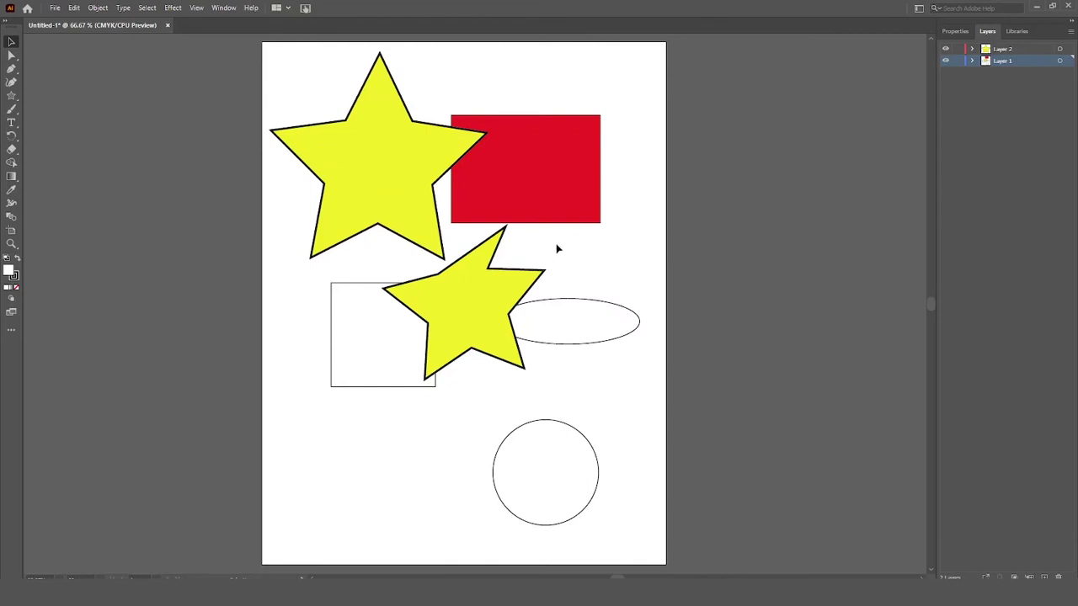
{"action": "double_click", "coordinate": [553, 172]}
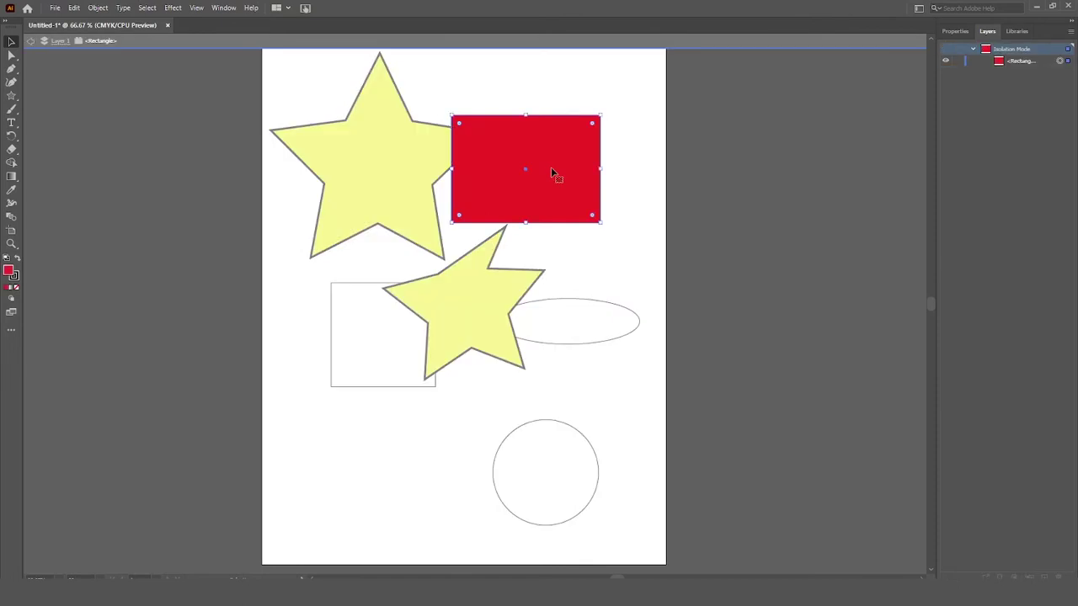
{"action": "left_click", "coordinate": [389, 375]}
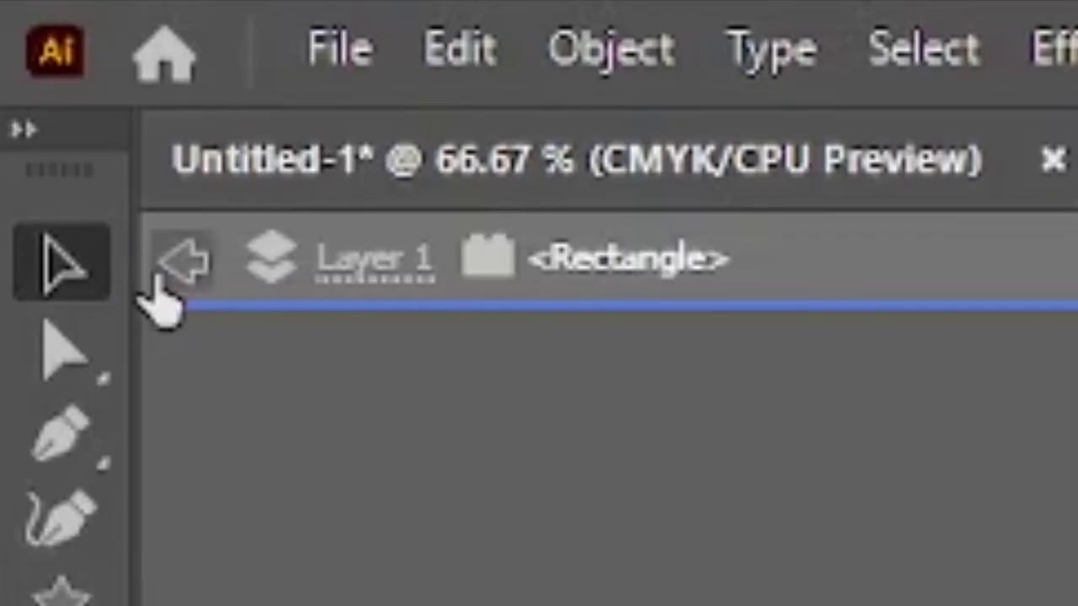
{"action": "left_click", "coordinate": [30, 44]}
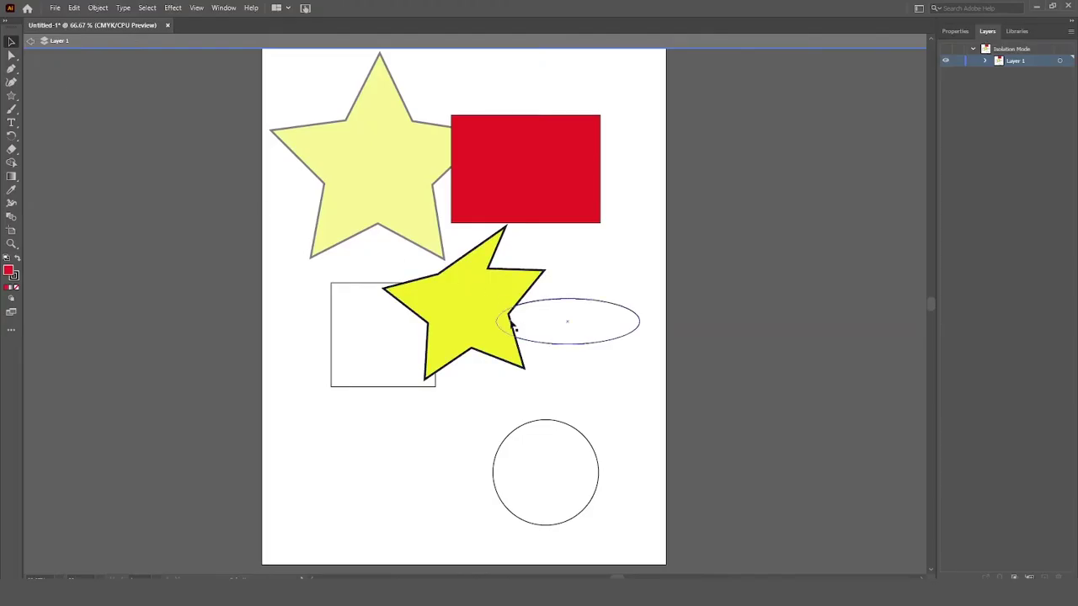
Marquee-select Layer 1's shapes and confirm that Layer 2's faded big star can't be selected
{"action": "left_click_drag", "start_coordinate": [341, 260], "coordinate": [580, 345]}
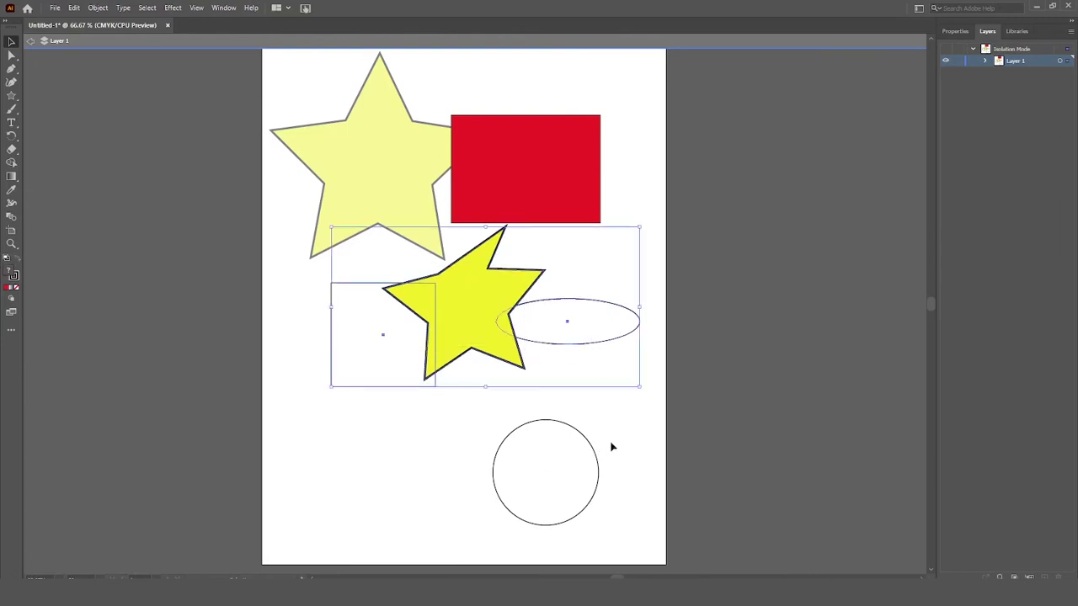
{"action": "left_click", "coordinate": [512, 464]}
{"action": "left_click_drag", "start_coordinate": [301, 102], "coordinate": [366, 204]}
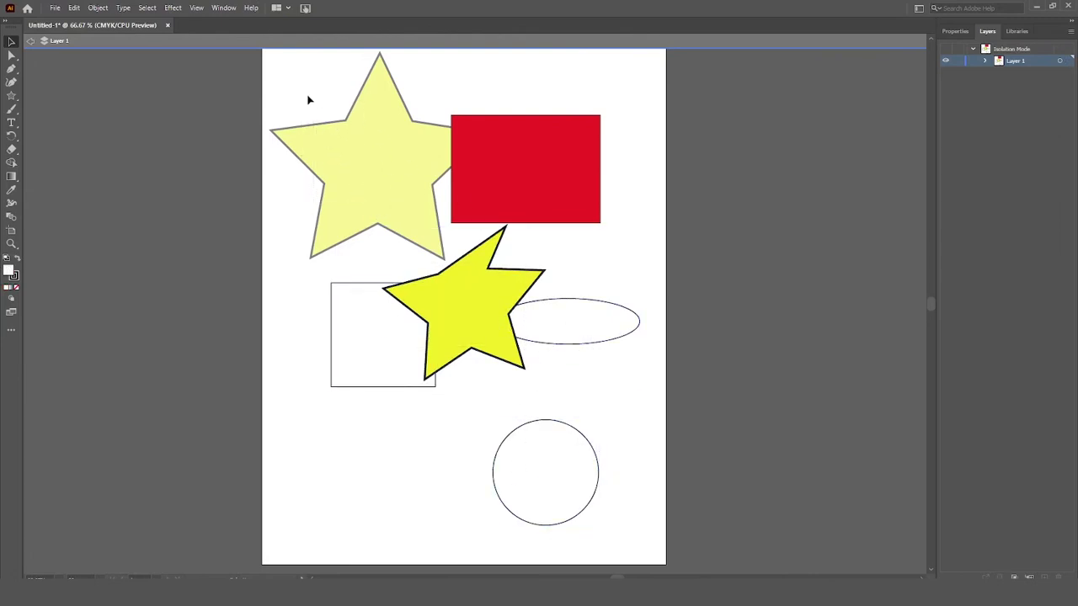
{"action": "left_click_drag", "start_coordinate": [281, 110], "coordinate": [356, 184]}
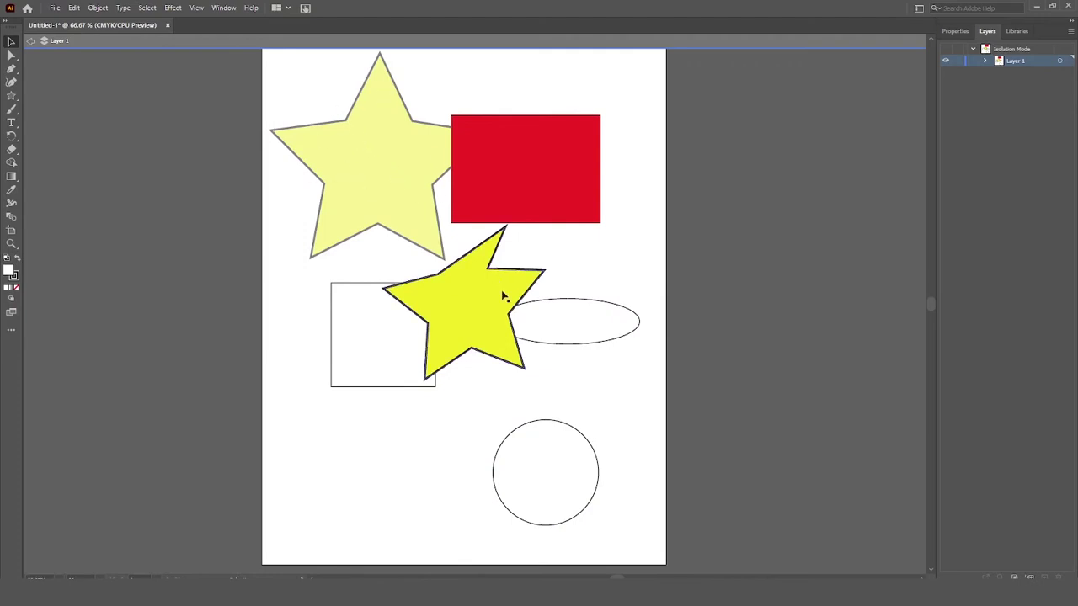
{"action": "left_click_drag", "start_coordinate": [393, 270], "coordinate": [616, 383]}
{"action": "left_click", "coordinate": [619, 459]}
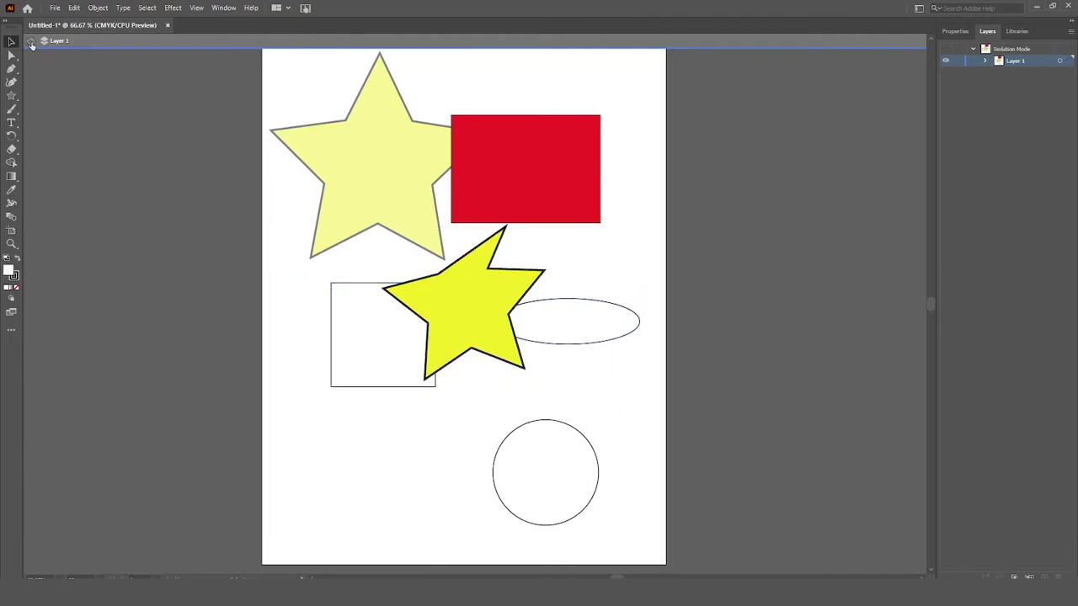
Exit Isolation Mode so the big star is no longer dimmed, then select and deselect all artwork
{"action": "left_click", "coordinate": [32, 44]}
{"action": "left_click_drag", "start_coordinate": [306, 91], "coordinate": [596, 522]}
{"action": "left_click", "coordinate": [651, 454]}
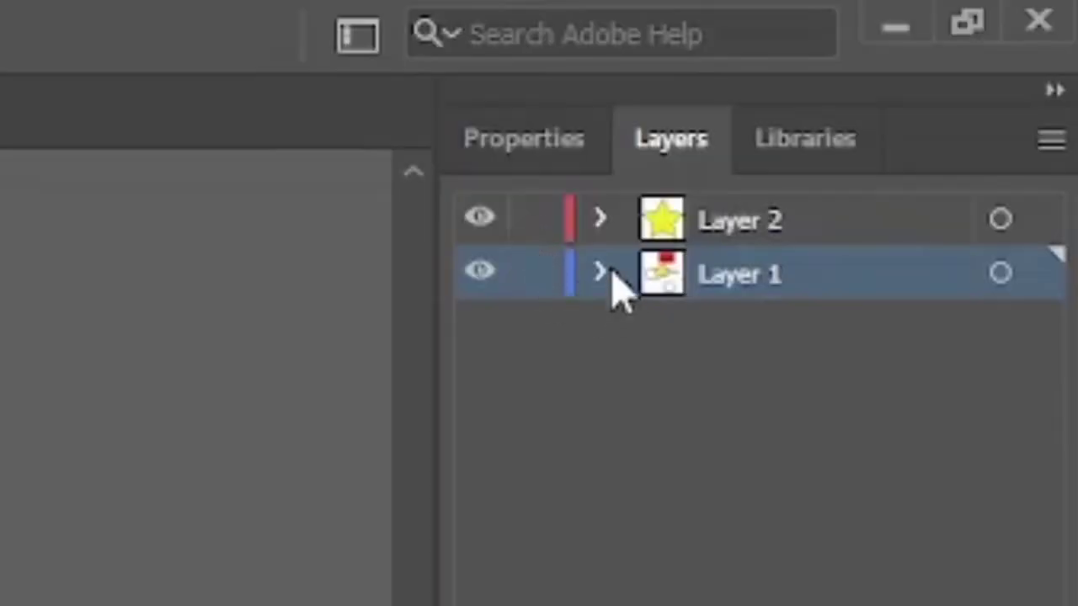
Expand Layer 1, then hide and reshow the red rectangle, circle and flat ellipse
{"action": "left_click", "coordinate": [601, 273]}
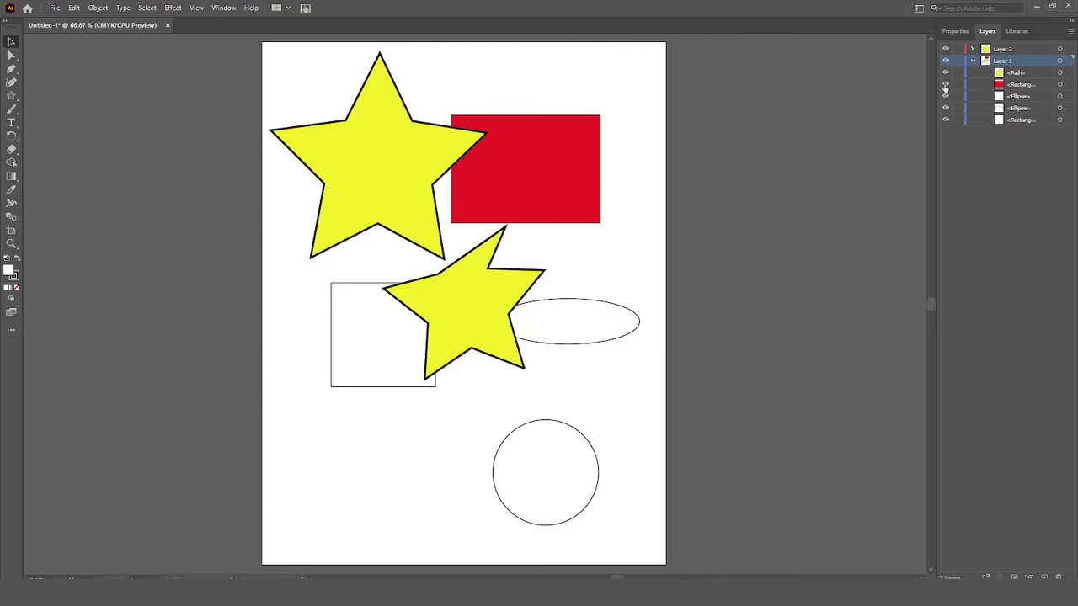
{"action": "left_click", "coordinate": [945, 85]}
{"action": "left_click", "coordinate": [944, 85]}
{"action": "left_click", "coordinate": [945, 97]}
{"action": "left_click", "coordinate": [945, 98]}
{"action": "left_click", "coordinate": [944, 108]}
{"action": "left_click", "coordinate": [944, 108]}
Select the red rectangle from its layer entry, then select all artwork with Ctrl+A
{"action": "left_click", "coordinate": [1037, 86]}
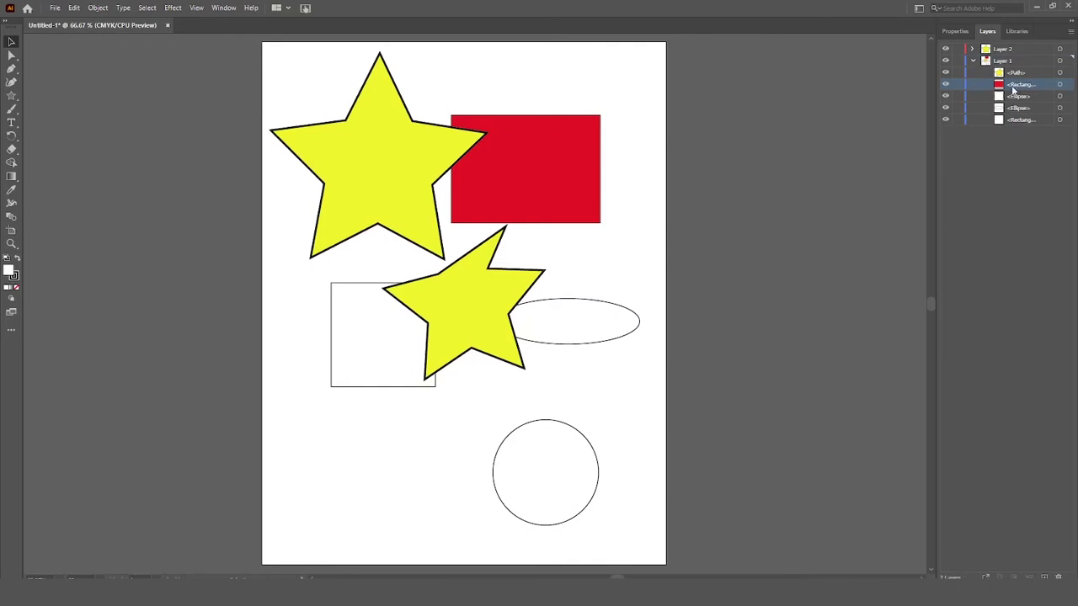
{"action": "left_click", "coordinate": [590, 126]}
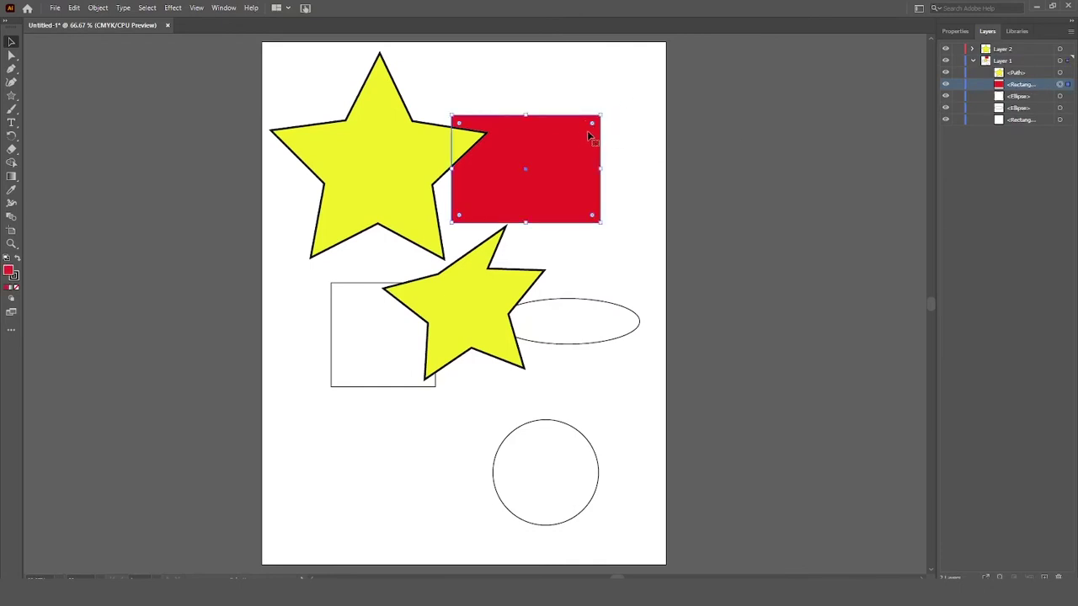
{"action": "key", "text": "ctrl+a"}
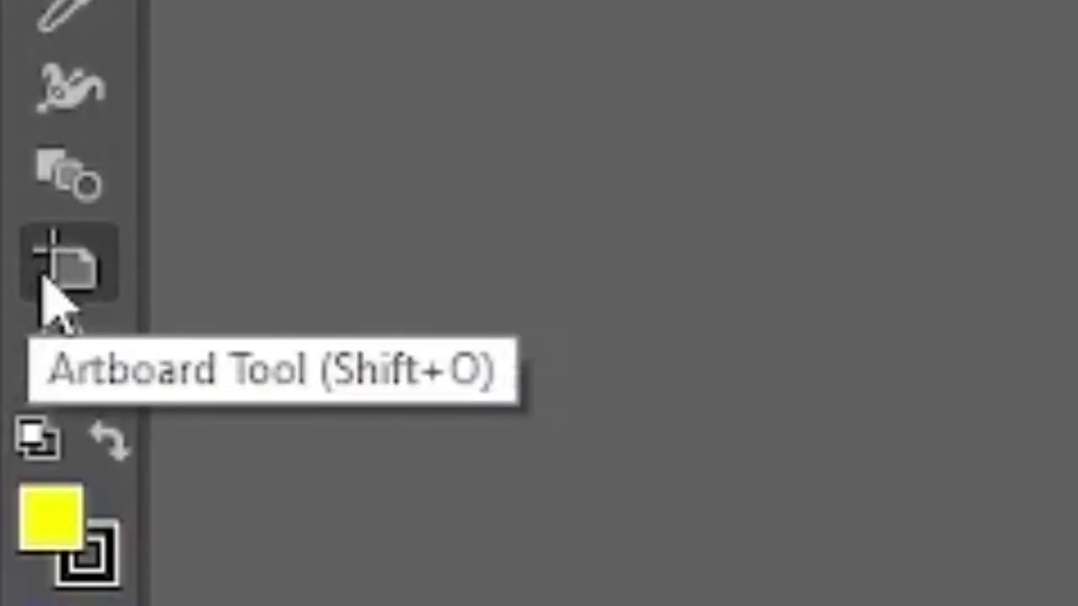
With the Artboard tool, shift Artboard 1 left and draw Artboard 2 directly to its right
{"action": "left_click", "coordinate": [42, 282]}
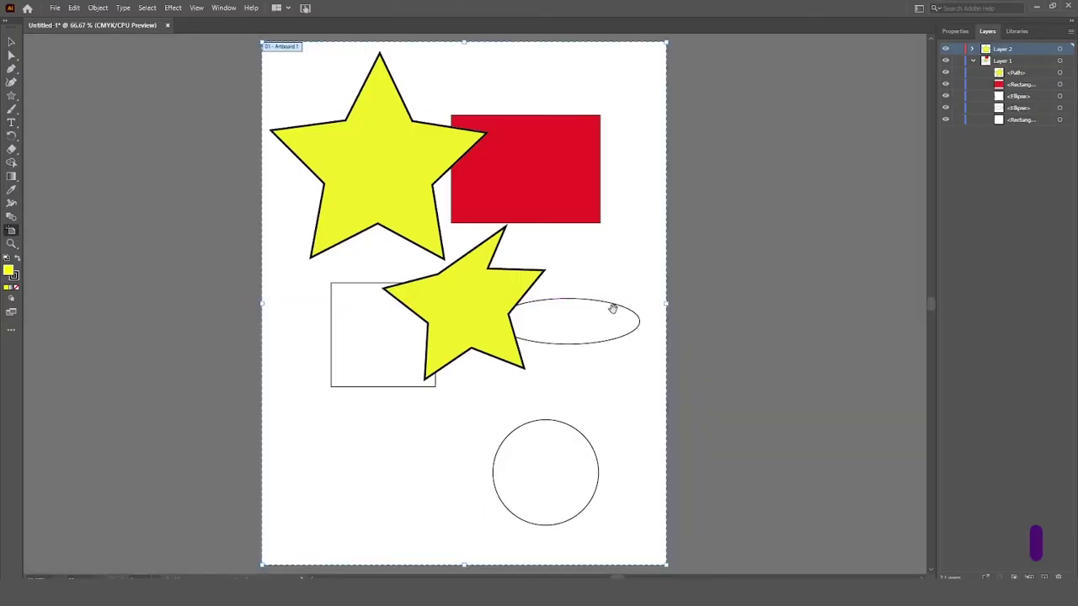
{"action": "left_click_drag", "start_coordinate": [611, 308], "coordinate": [421, 311]}
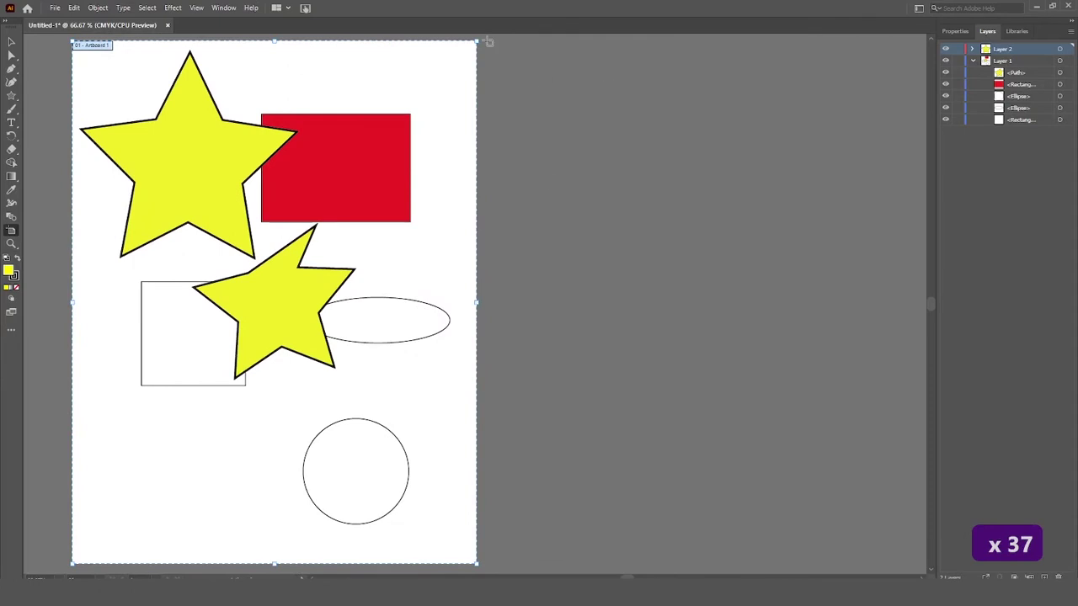
{"action": "left_click_drag", "start_coordinate": [488, 41], "coordinate": [750, 344]}
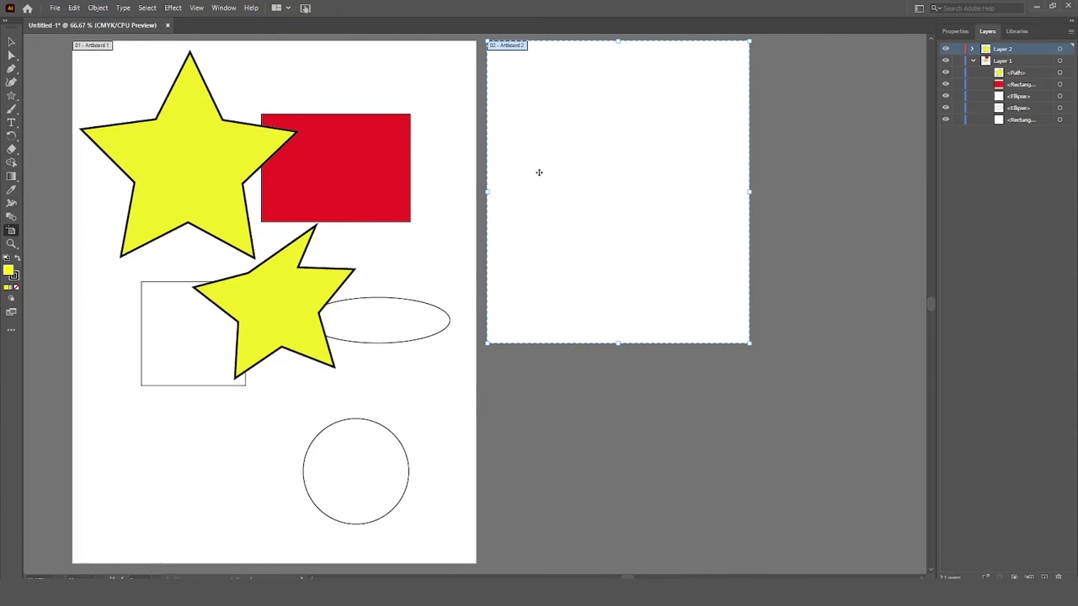
{"action": "mouse_move", "coordinate": [564, 187]}
{"action": "left_mouse_down"}
{"action": "mouse_move", "coordinate": [686, 202]}
{"action": "mouse_move", "coordinate": [623, 274]}
{"action": "mouse_move", "coordinate": [584, 191]}
{"action": "left_mouse_up"}
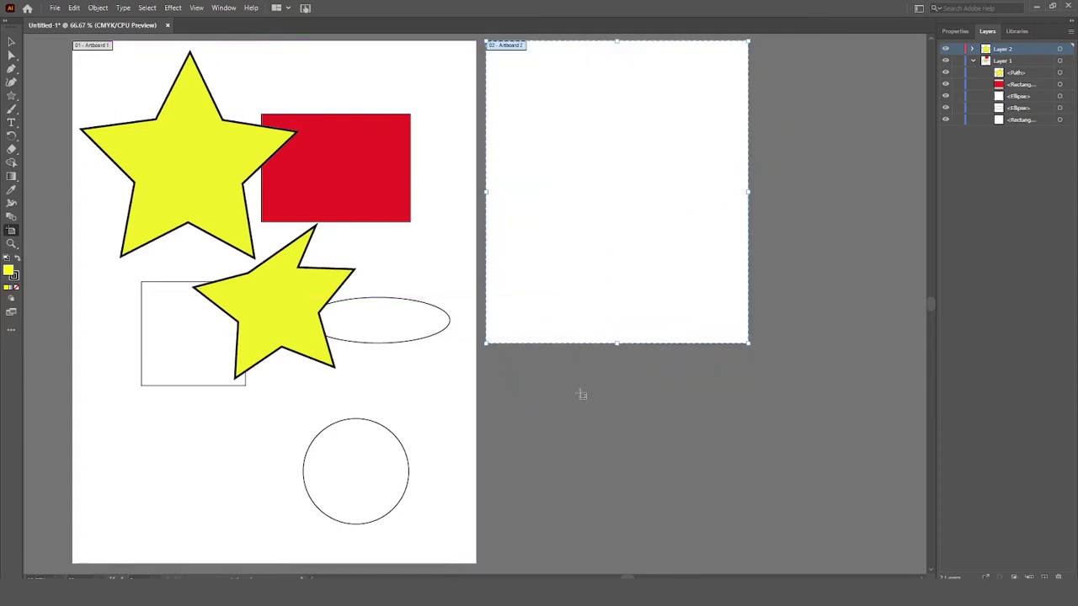
{"action": "key", "text": "v"}
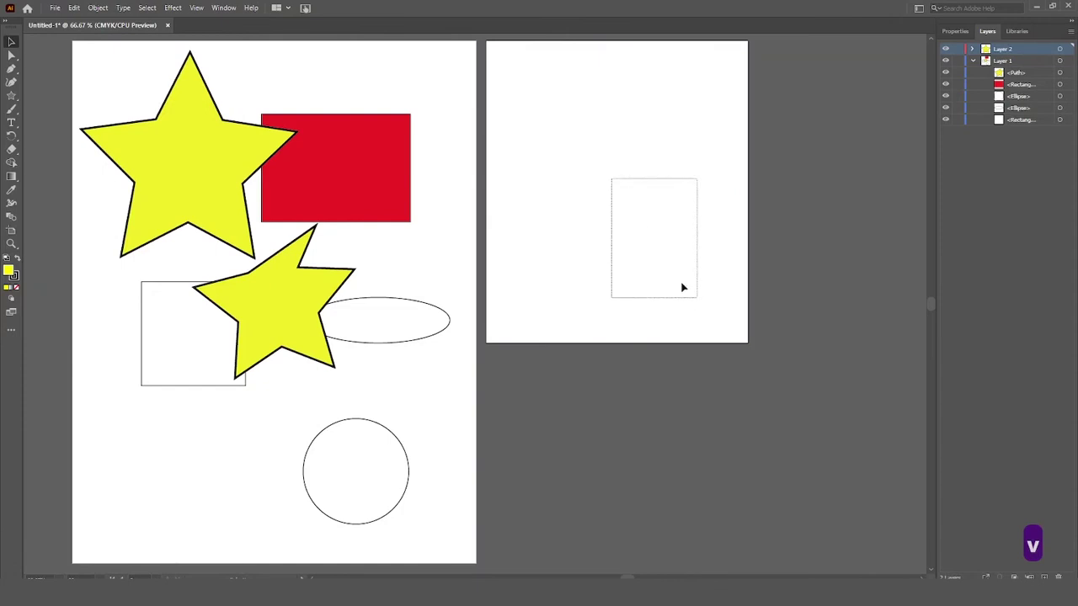
{"action": "left_click_drag", "start_coordinate": [661, 210], "coordinate": [811, 462]}
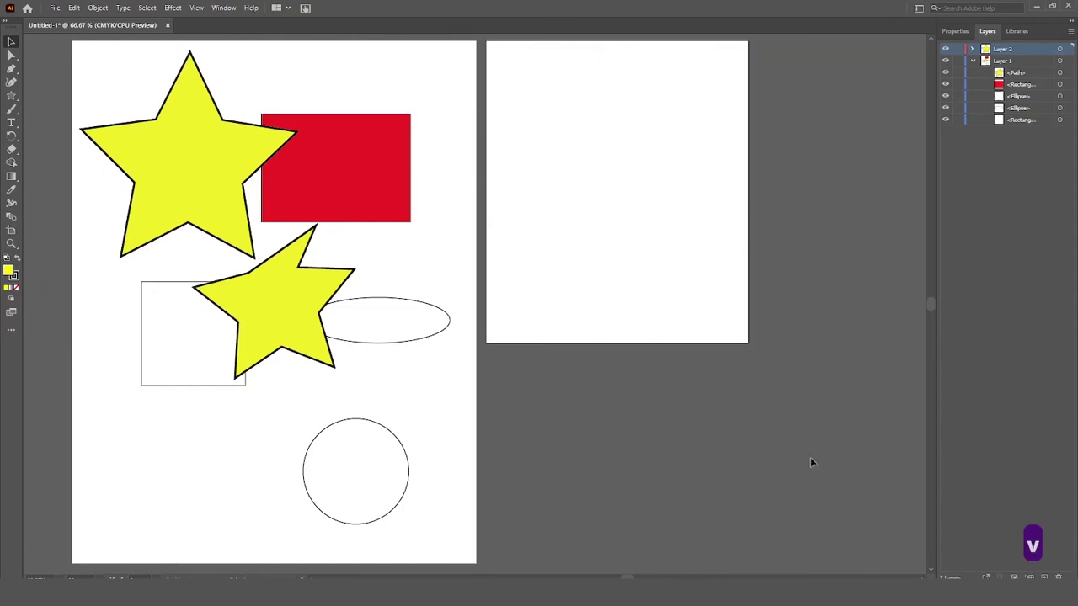
{"action": "key", "text": "shift+o"}
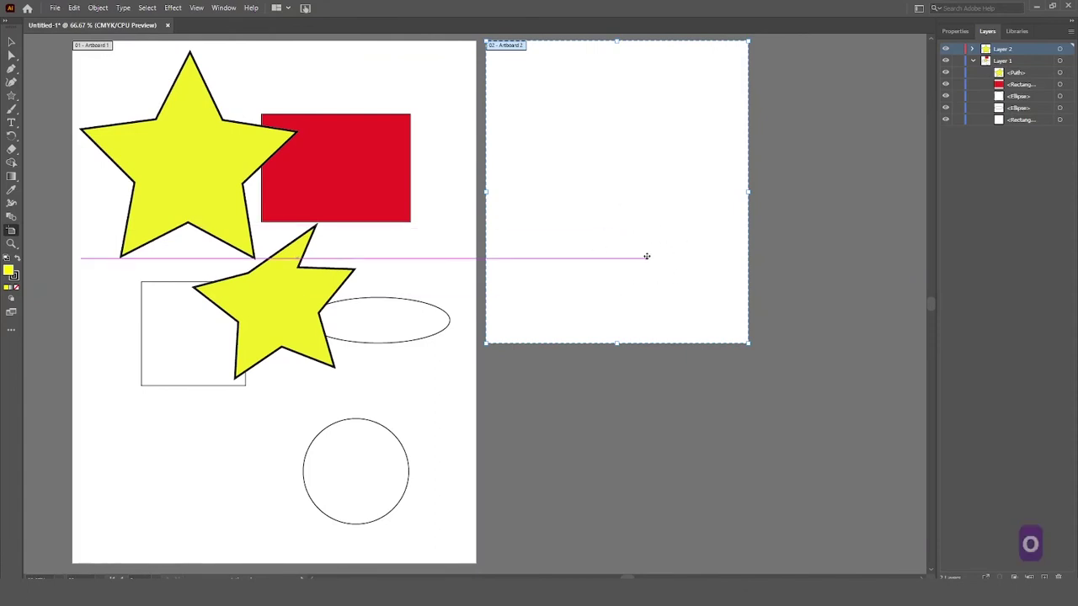
Type 'hsjngsdnvdsjvnosdlmls' near the top of Artboard 2 in Myriad Pro Regular 12 pt
{"action": "key", "text": "v"}
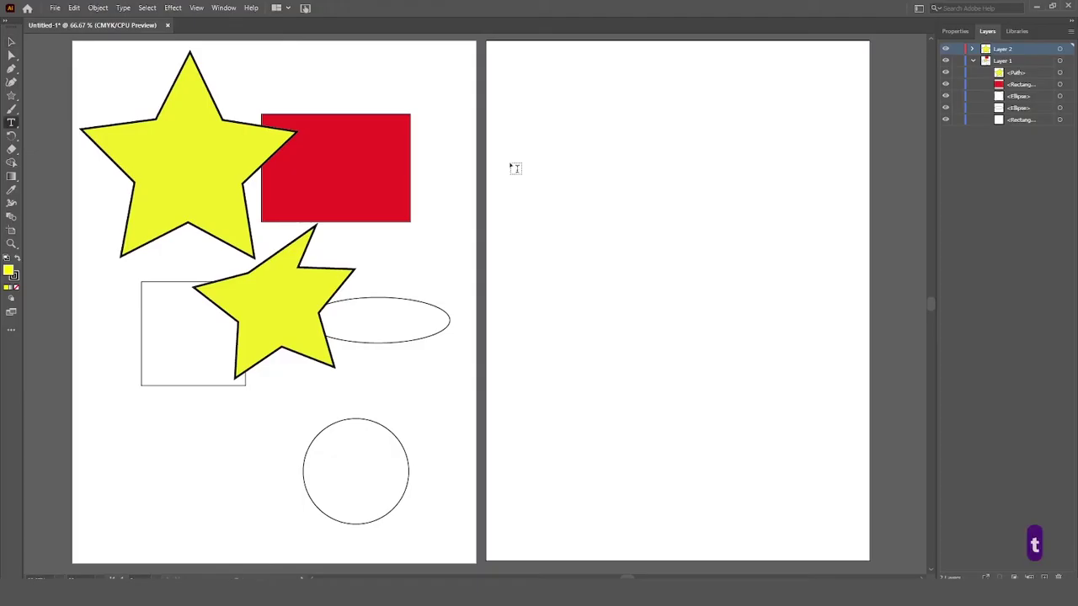
{"action": "left_click", "coordinate": [546, 116]}
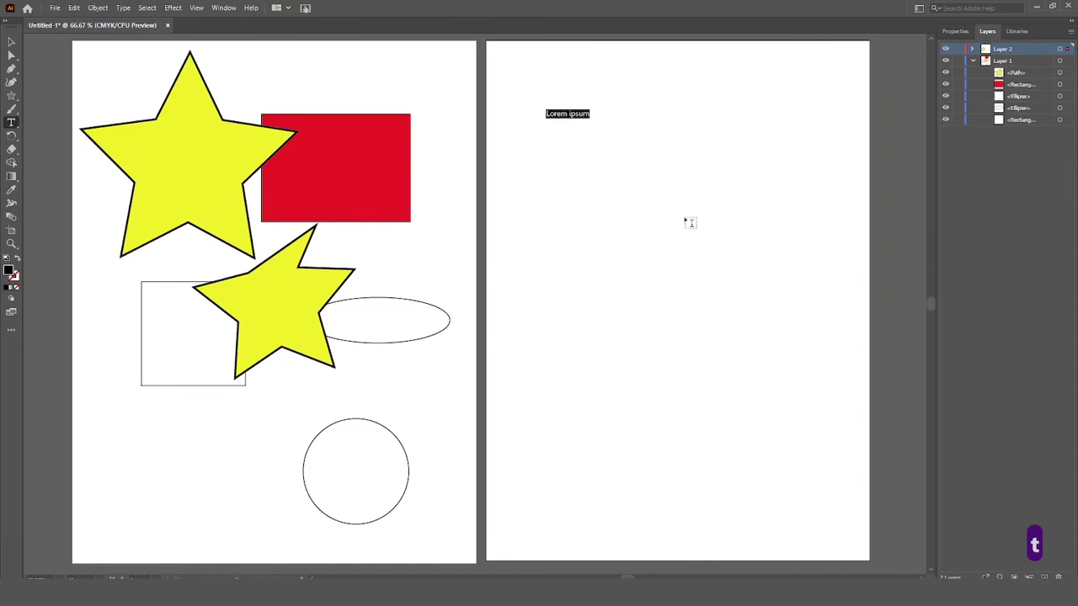
{"action": "type", "text": "hsjngsdnvdsjvnosdl"}
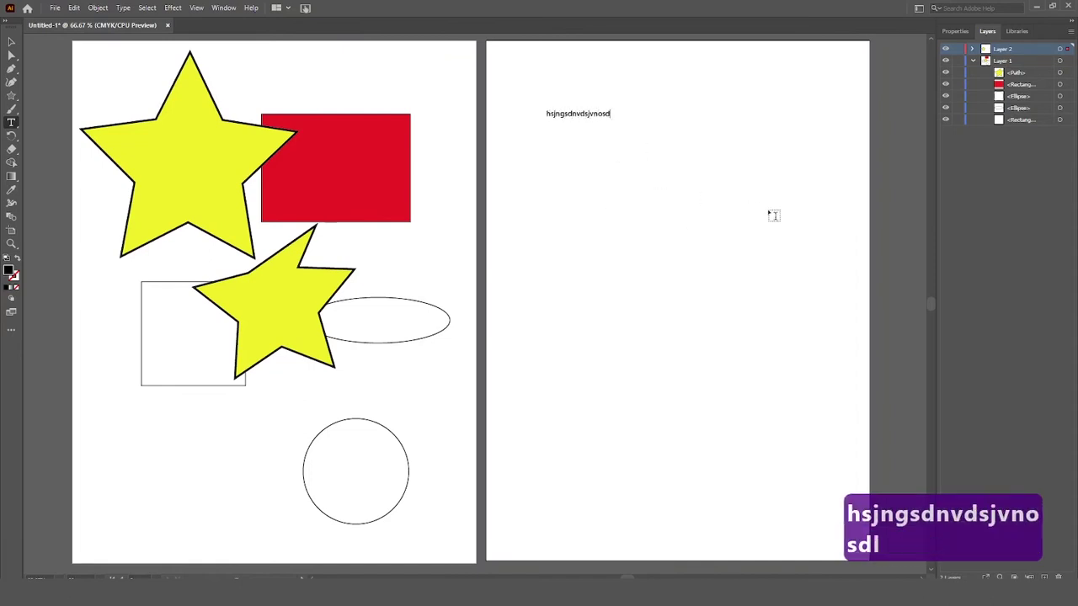
{"action": "type", "text": "mls"}
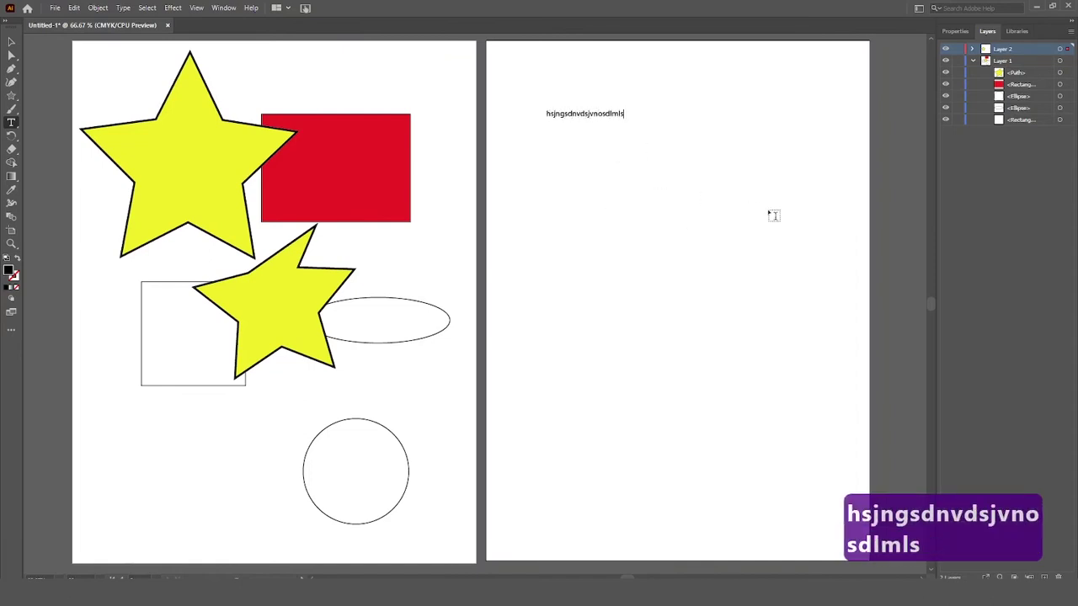
{"action": "left_click", "coordinate": [955, 31]}
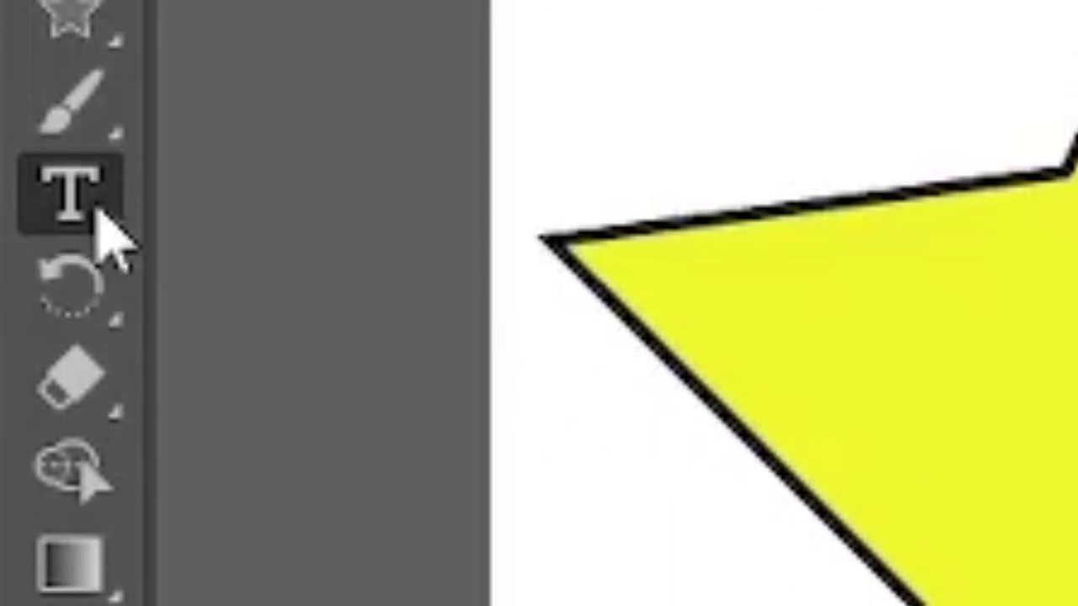
Draw a straight Pen line across Artboard 2 from its lower left to its upper right
{"action": "left_click", "coordinate": [98, 215]}
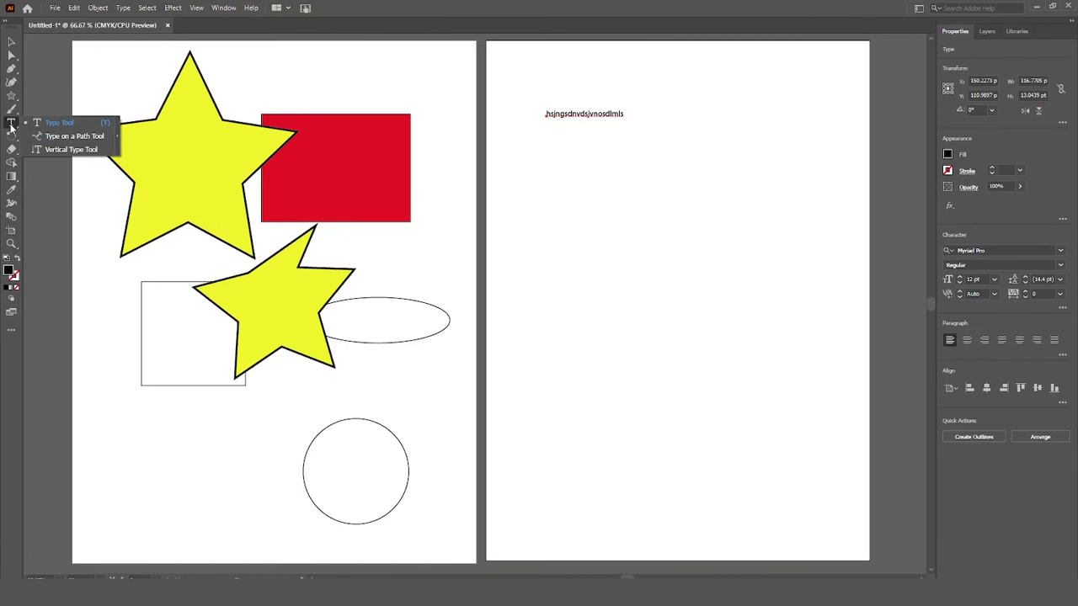
{"action": "left_click", "coordinate": [11, 125]}
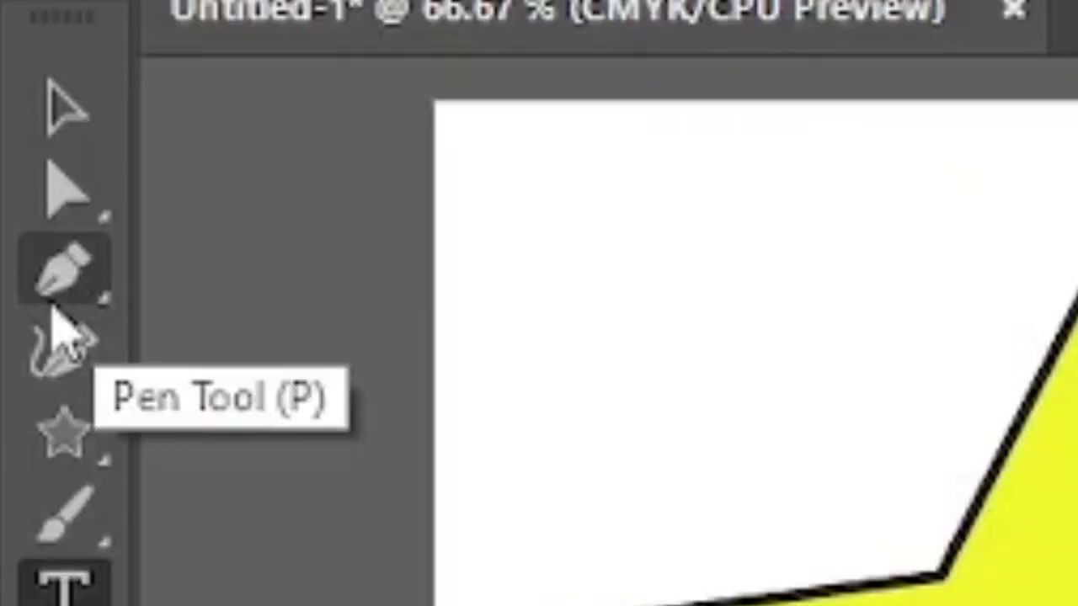
{"action": "key", "text": "p"}
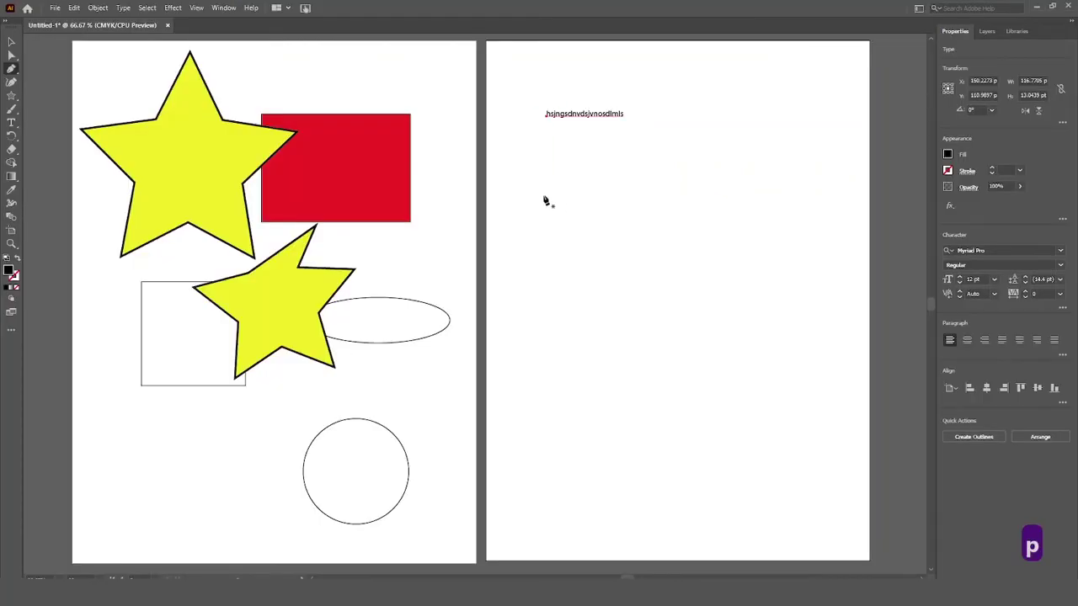
{"action": "left_click", "coordinate": [536, 331]}
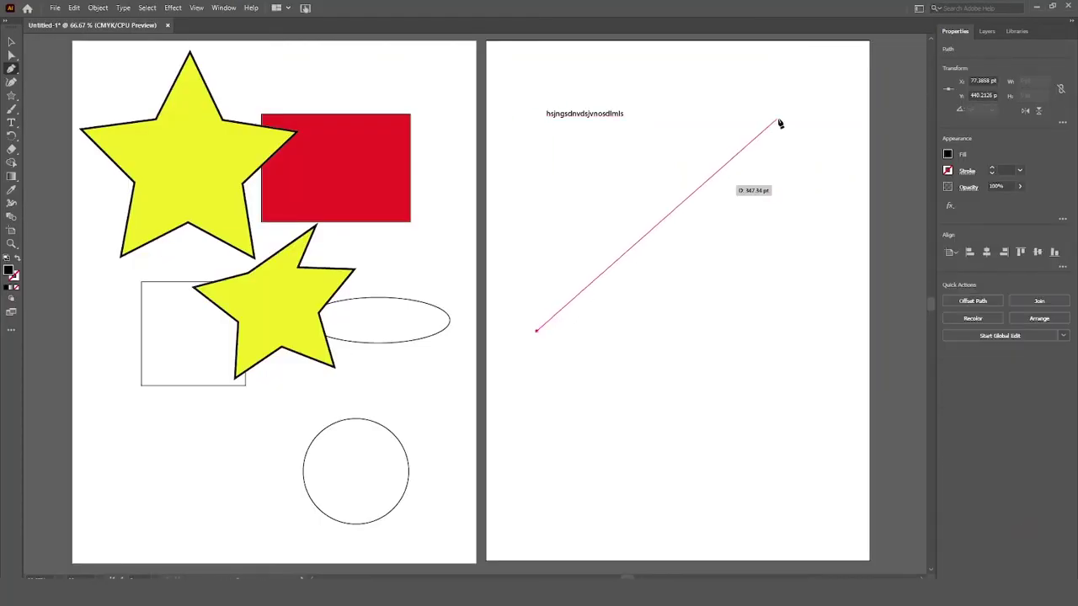
{"action": "left_click", "coordinate": [810, 131]}
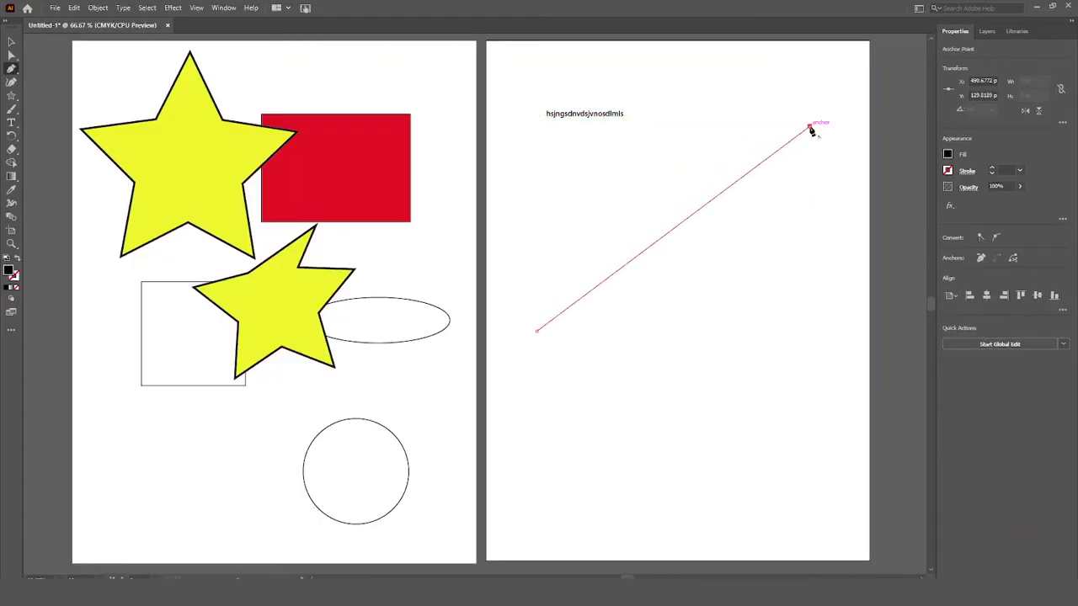
{"action": "key", "text": "Return"}
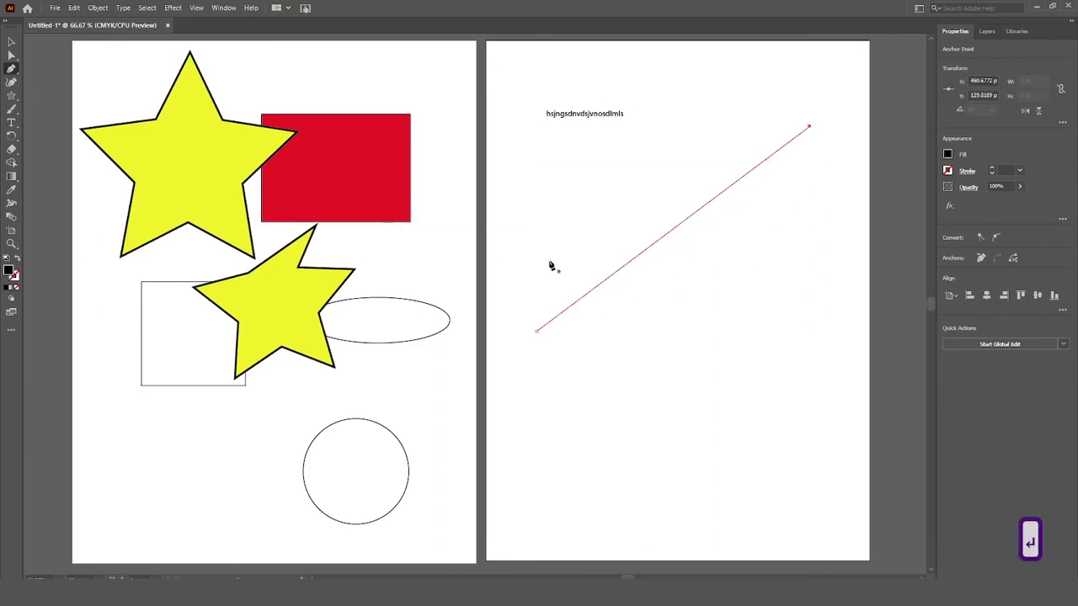
Select the Type on a Path tool from the Type tool flyout
{"action": "left_click", "coordinate": [11, 123]}
{"action": "left_click", "coordinate": [11, 123]}
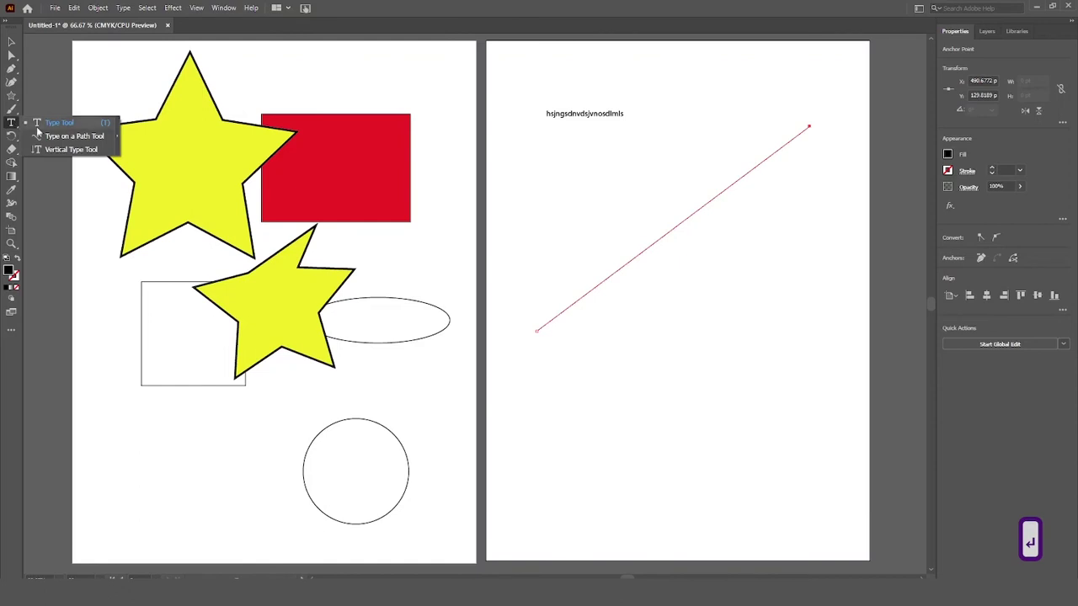
{"action": "left_click", "coordinate": [80, 143]}
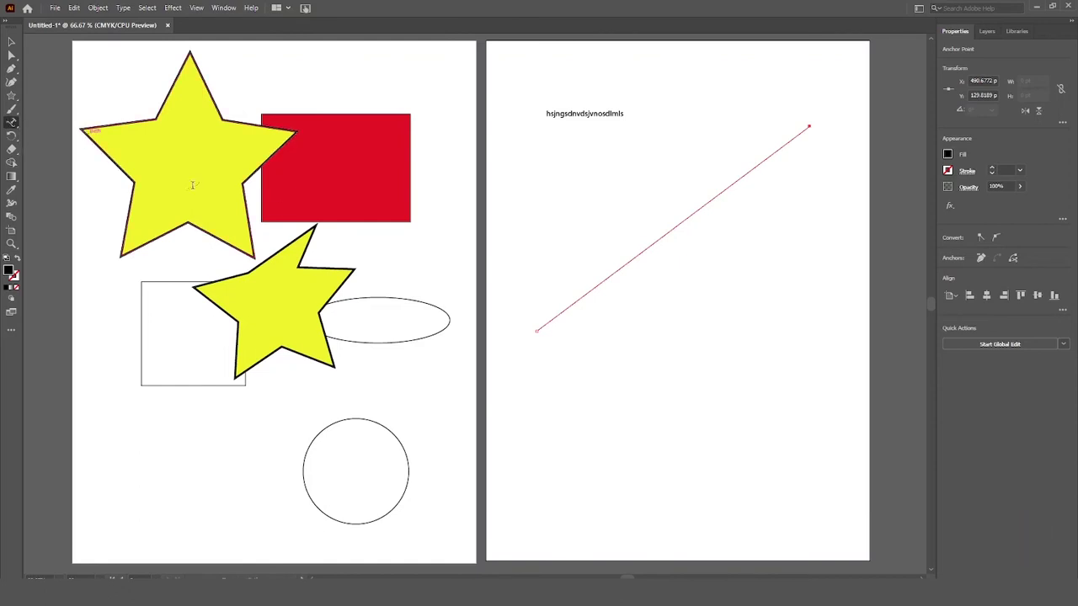
Run 'And now i can type on a path' along the line; wrap 'circle text circle text circle text yay' around a new circle
{"action": "left_click", "coordinate": [547, 322]}
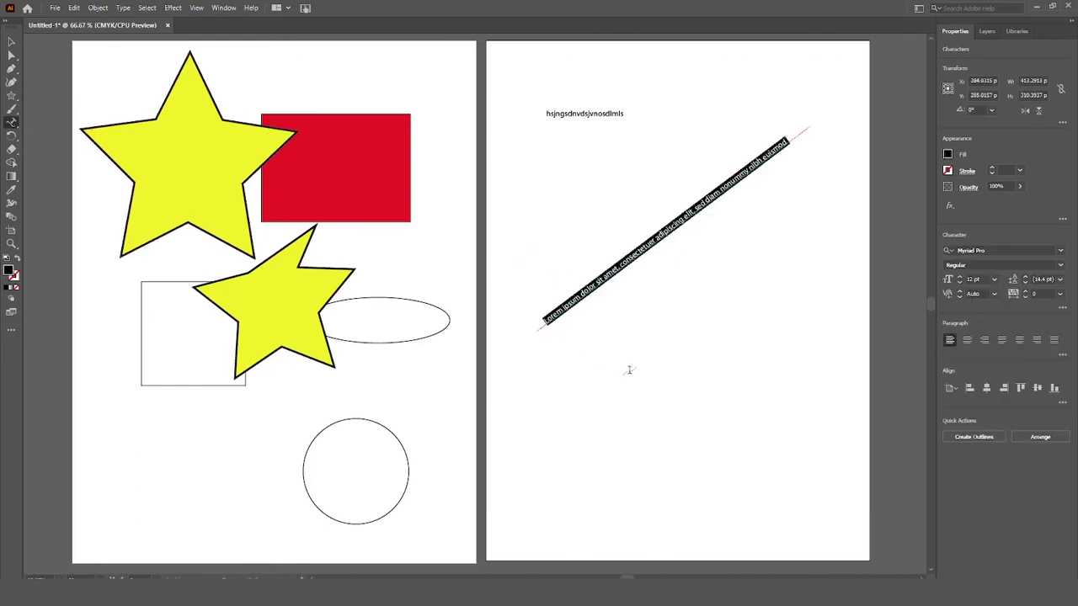
{"action": "type", "text": "And now i"}
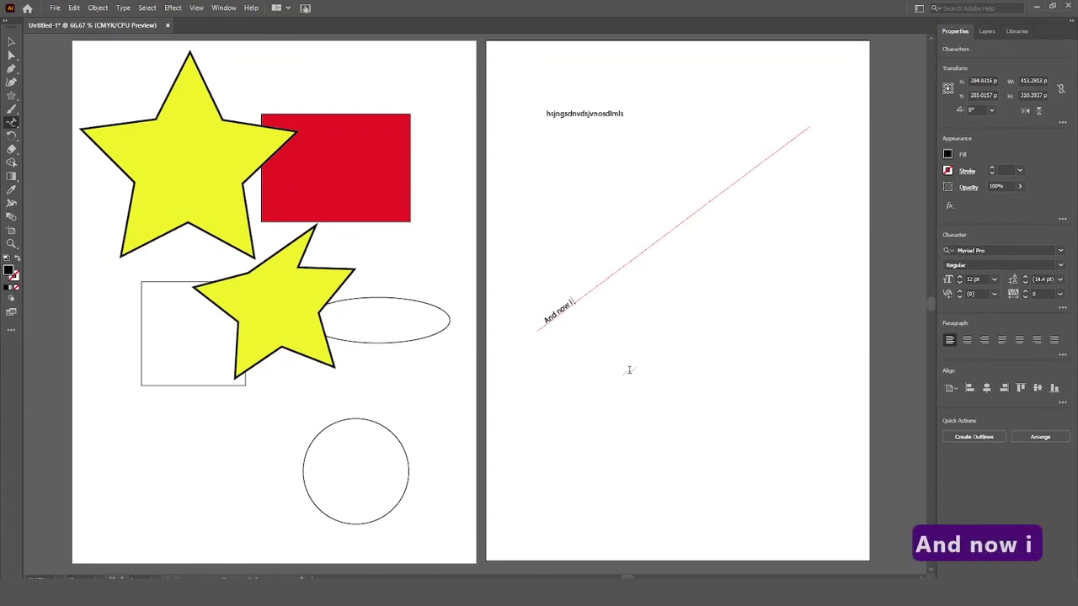
{"action": "type", "text": " can type on a"}
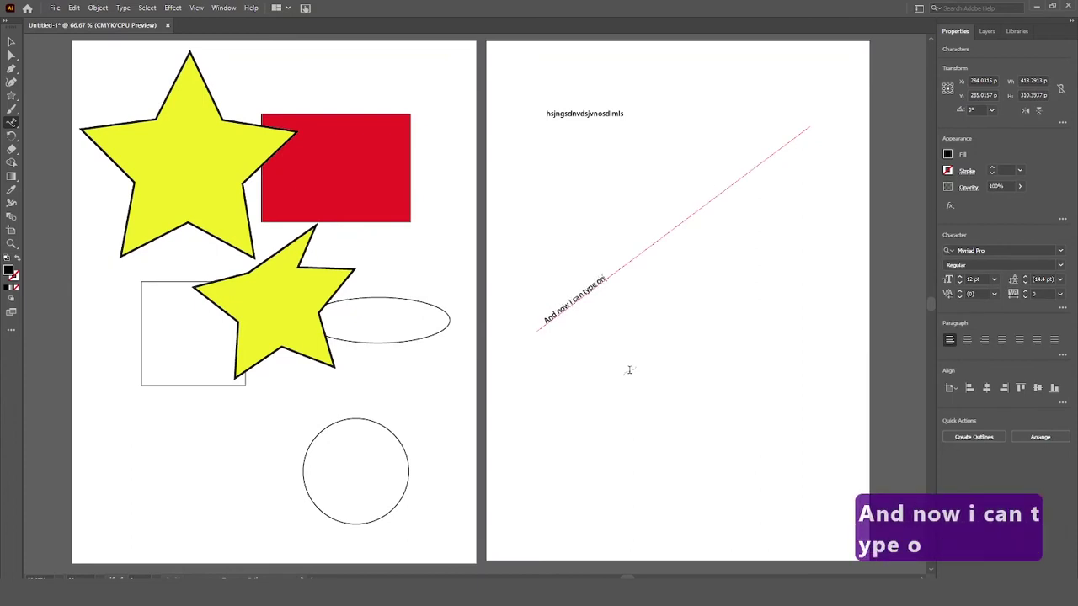
{"action": "type", "text": " path"}
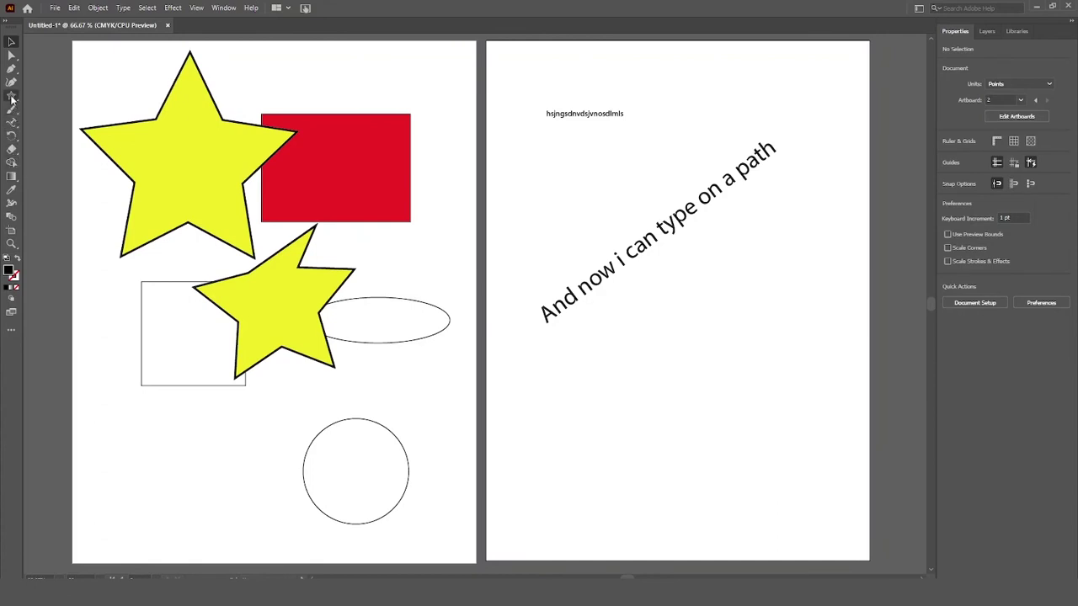
{"action": "left_click_drag", "start_coordinate": [12, 95], "coordinate": [51, 112]}
{"action": "left_click_drag", "start_coordinate": [639, 381], "coordinate": [744, 460]}
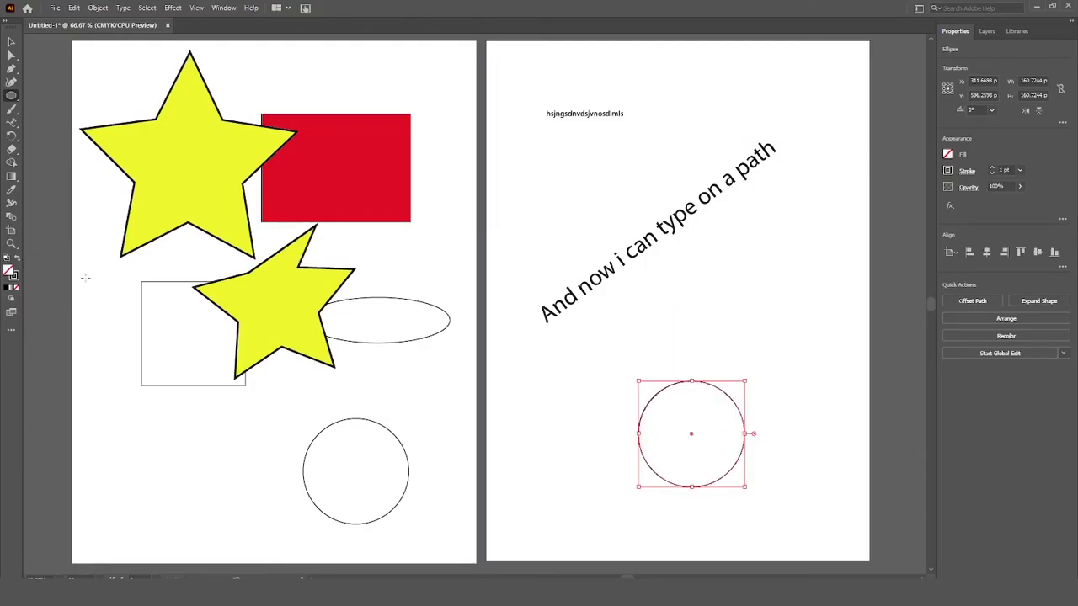
{"action": "left_click", "coordinate": [12, 122]}
{"action": "left_click", "coordinate": [682, 381]}
{"action": "type", "text": "circle"}
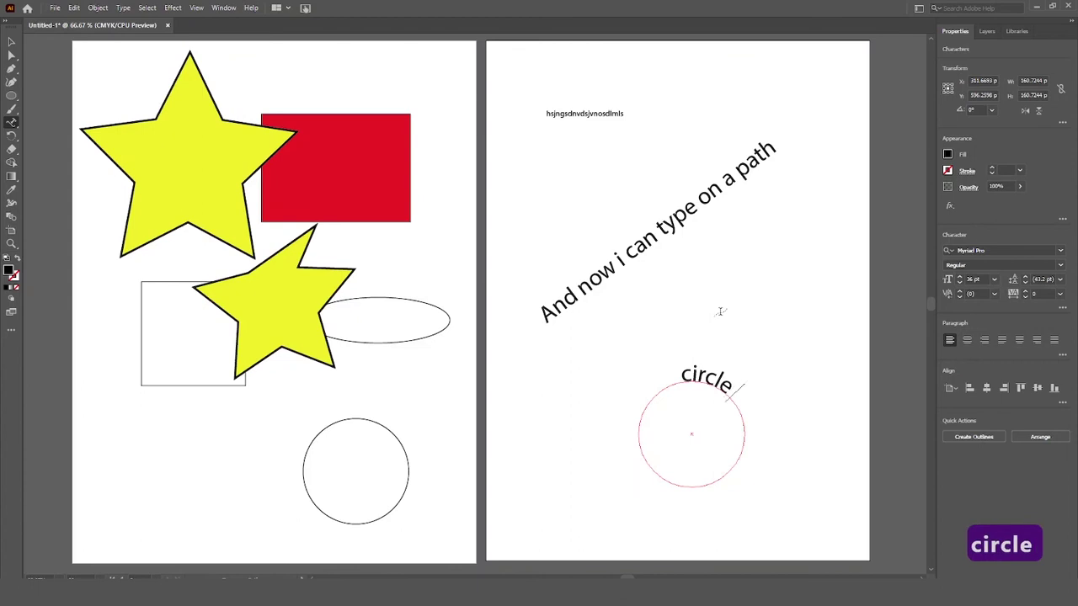
{"action": "type", "text": " text circle text circle text yay"}
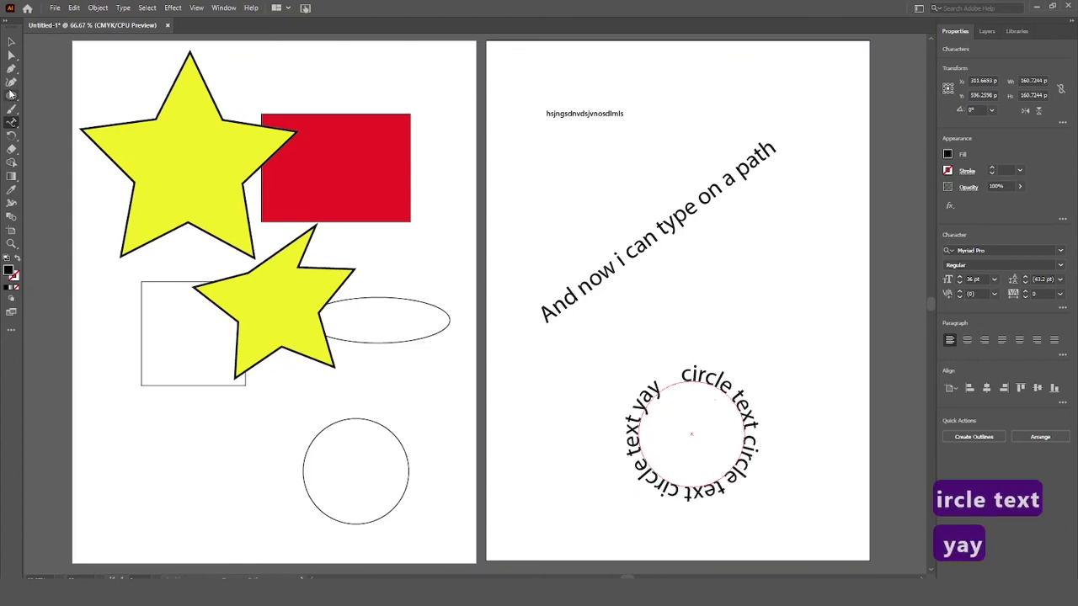
{"action": "left_click", "coordinate": [11, 41]}
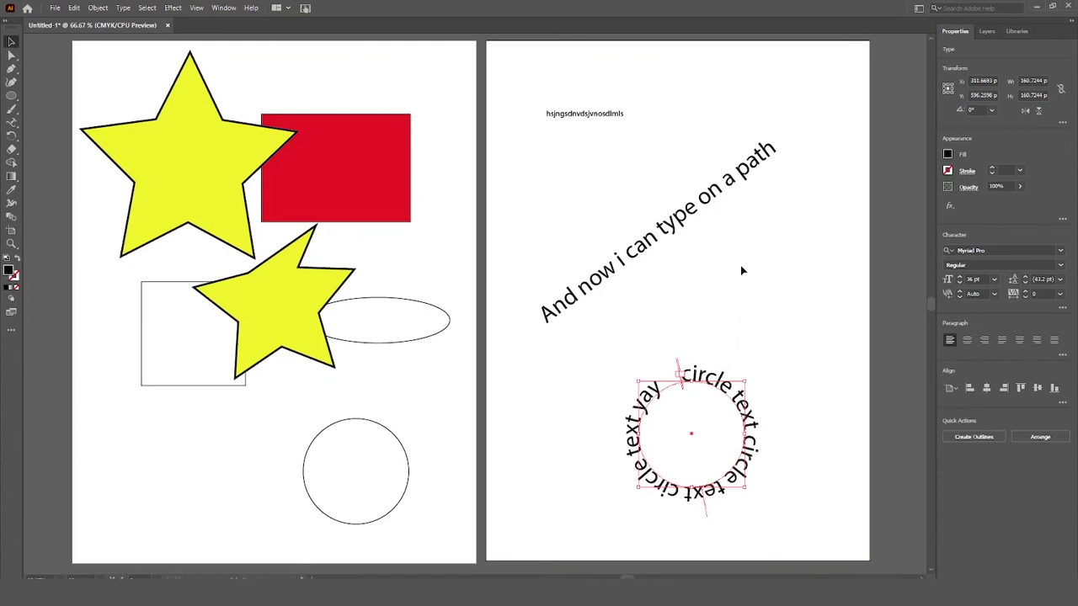
Type 'vertical text' downward with the Vertical Type Tool at Artboard 2's left side
{"action": "left_click_drag", "start_coordinate": [10, 122], "coordinate": [63, 154]}
{"action": "left_click", "coordinate": [513, 134]}
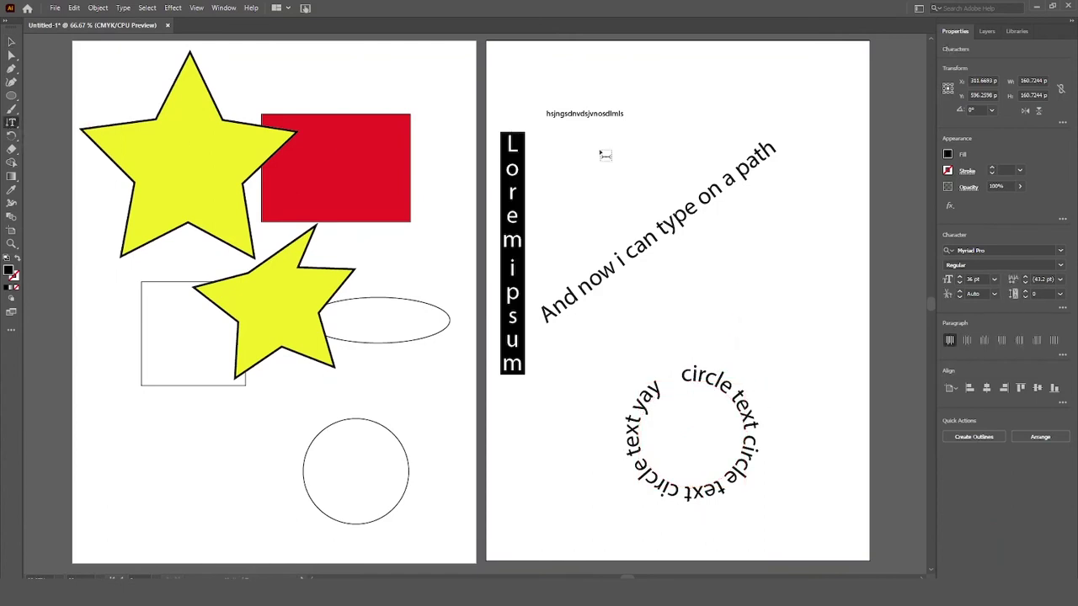
{"action": "type", "text": "verticla"}
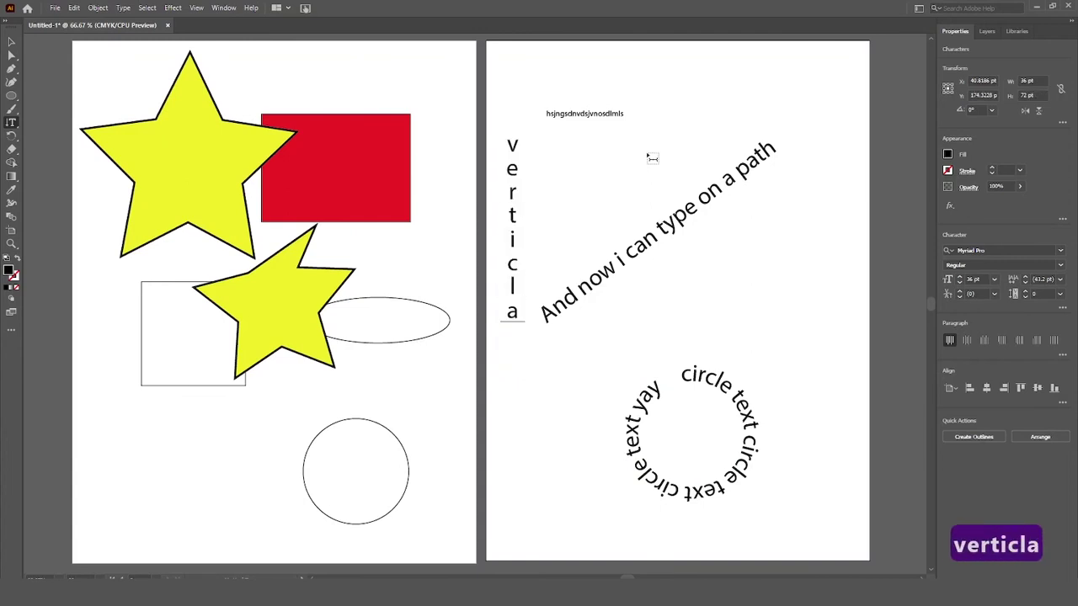
{"action": "key", "text": "BackSpace"}
{"action": "key", "text": "BackSpace"}
{"action": "key", "text": "BackSpace"}
{"action": "type", "text": "al text"}
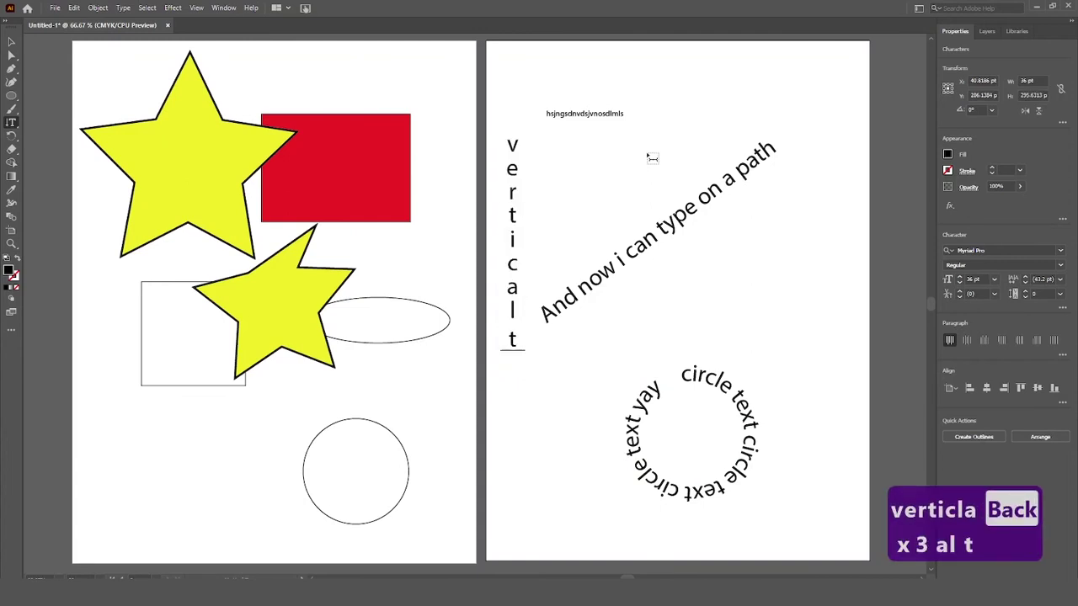
{"action": "key", "text": "Escape"}
{"action": "left_click", "coordinate": [719, 295]}
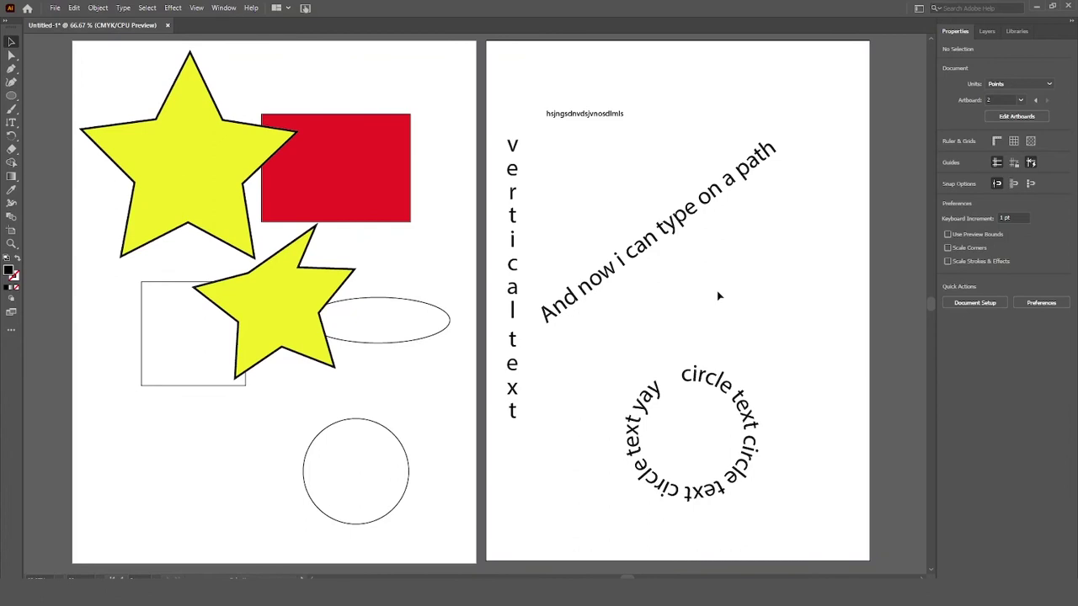
Group the vertical and diagonal text, move the group 96 pt right, then ungroup it
{"action": "left_click_drag", "start_coordinate": [497, 245], "coordinate": [603, 330]}
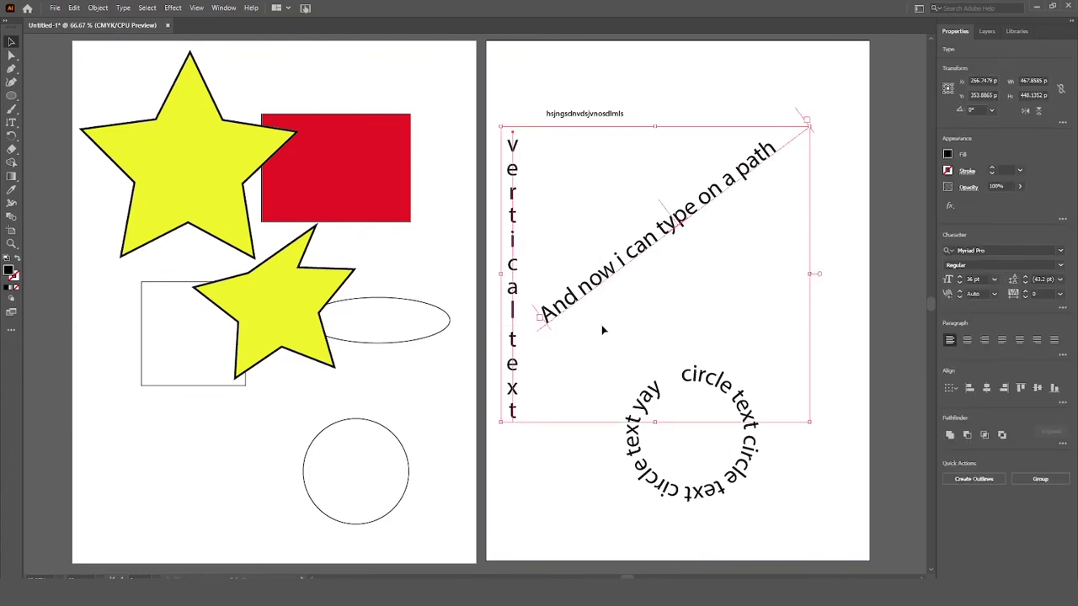
{"action": "left_click", "coordinate": [98, 8]}
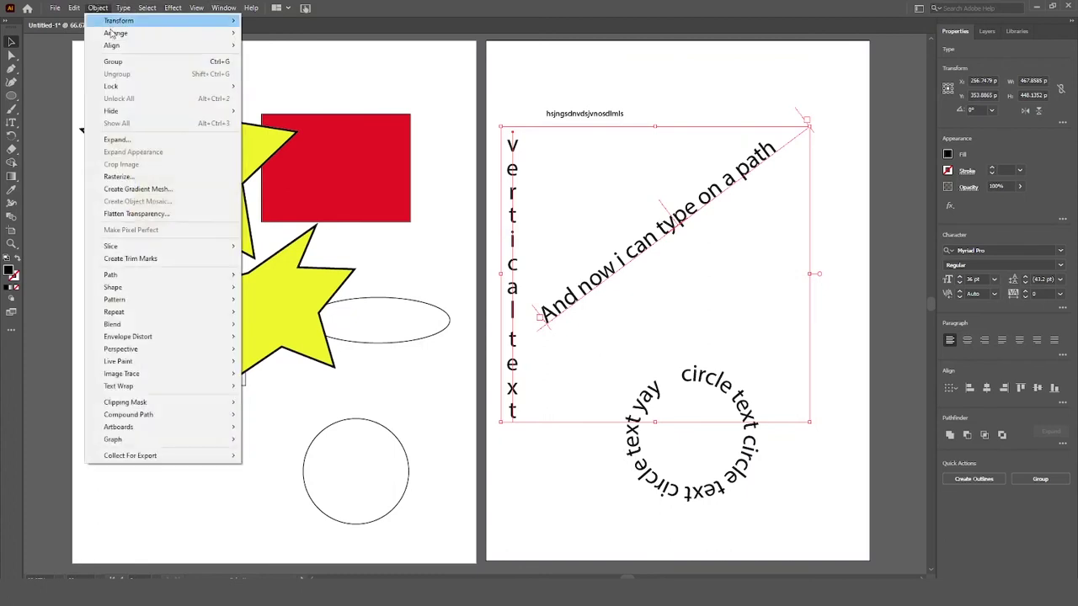
{"action": "left_click", "coordinate": [115, 62]}
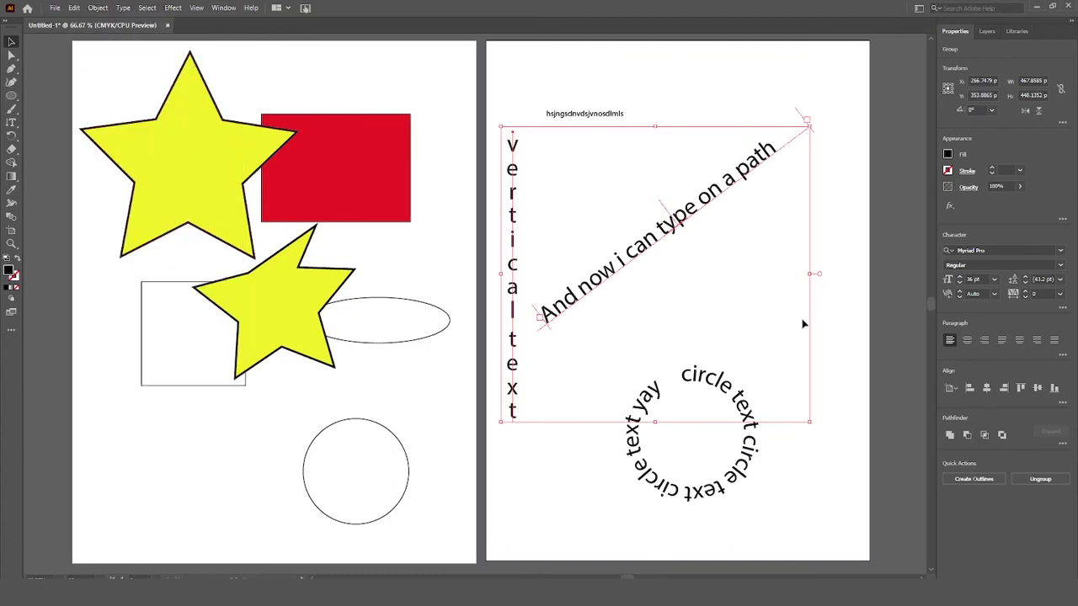
{"action": "left_click", "coordinate": [829, 327]}
{"action": "left_click_drag", "start_coordinate": [556, 214], "coordinate": [621, 280]}
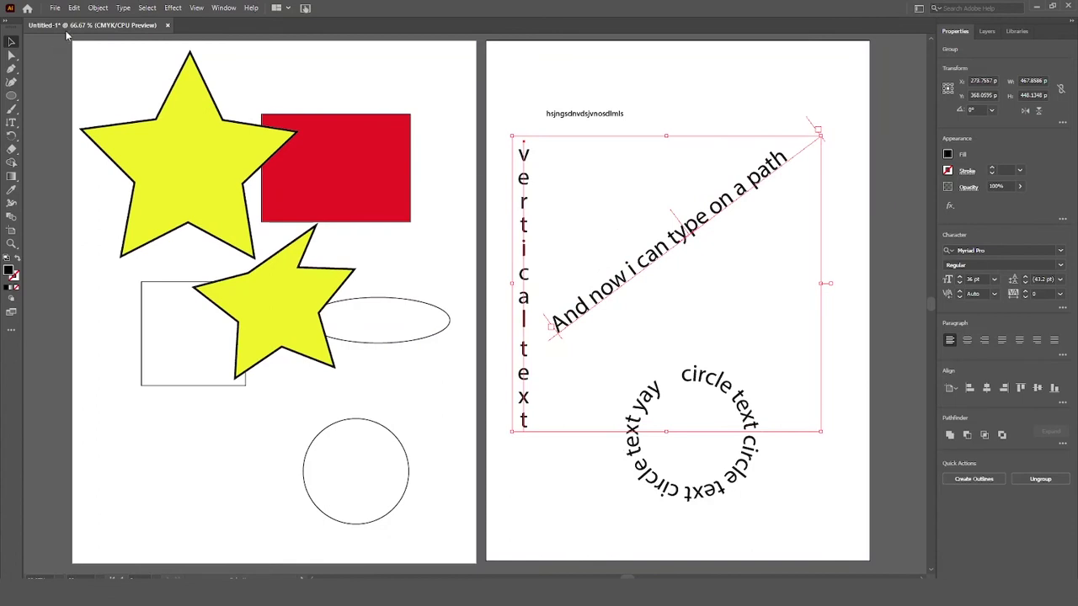
{"action": "left_click", "coordinate": [100, 8]}
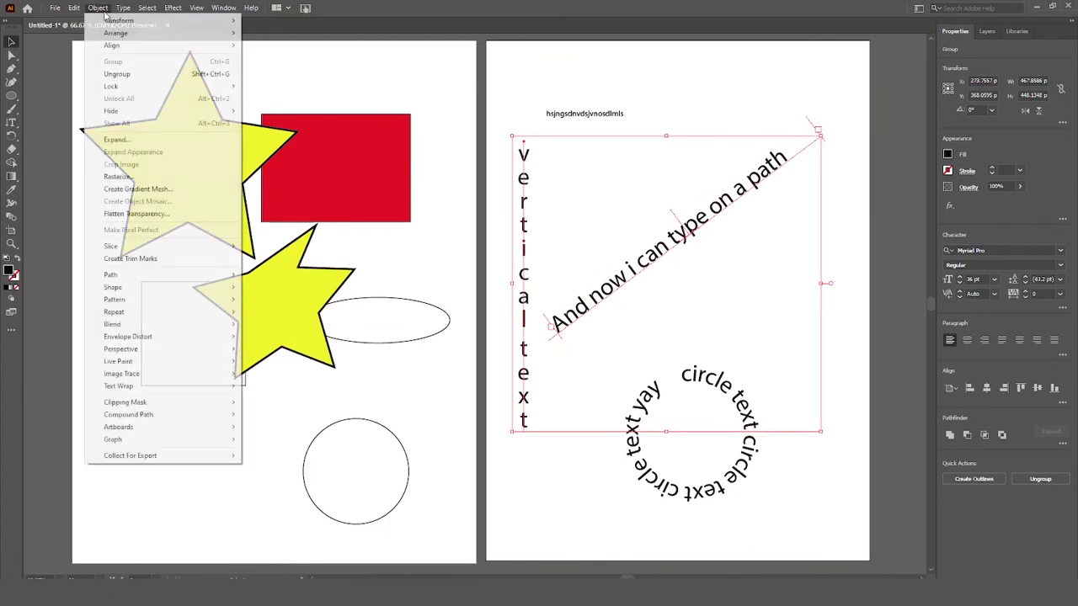
{"action": "left_click", "coordinate": [145, 74]}
Select all shapes on the left artboard and delete them
{"action": "left_click", "coordinate": [125, 89]}
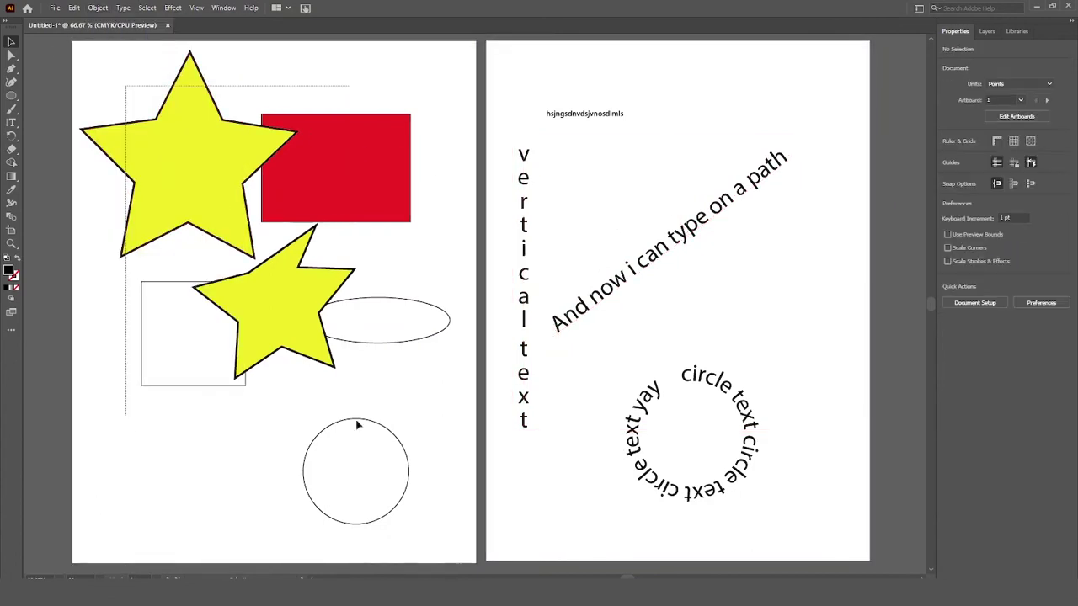
{"action": "key", "text": "ctrl+alt+a"}
{"action": "key", "text": "Delete"}
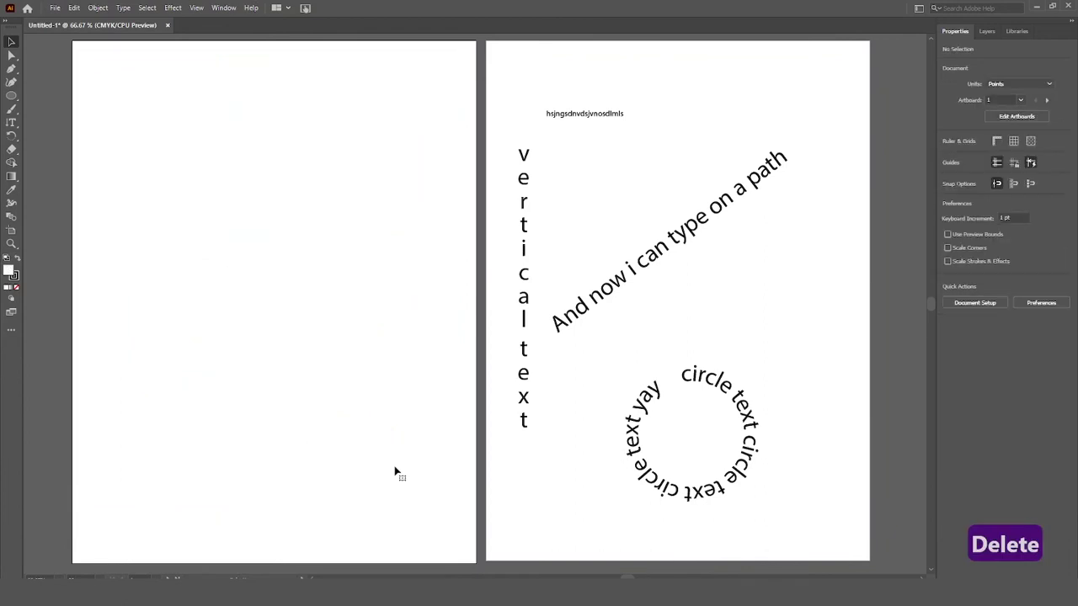
Place the girl-and-frog image file into the document
{"action": "left_click", "coordinate": [54, 9]}
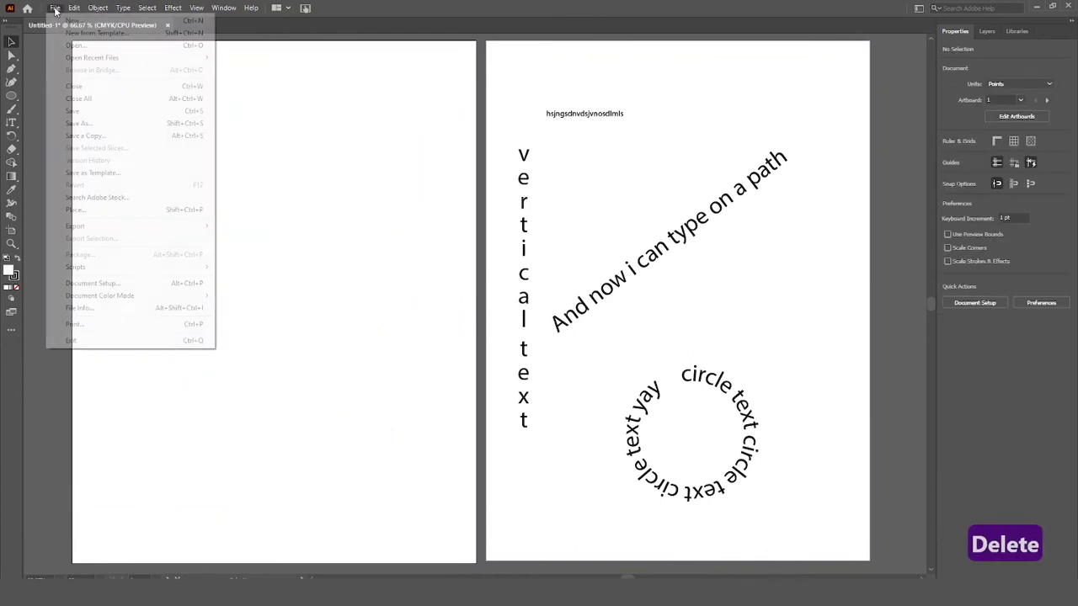
{"action": "left_click", "coordinate": [140, 219]}
{"action": "key", "text": "Return"}
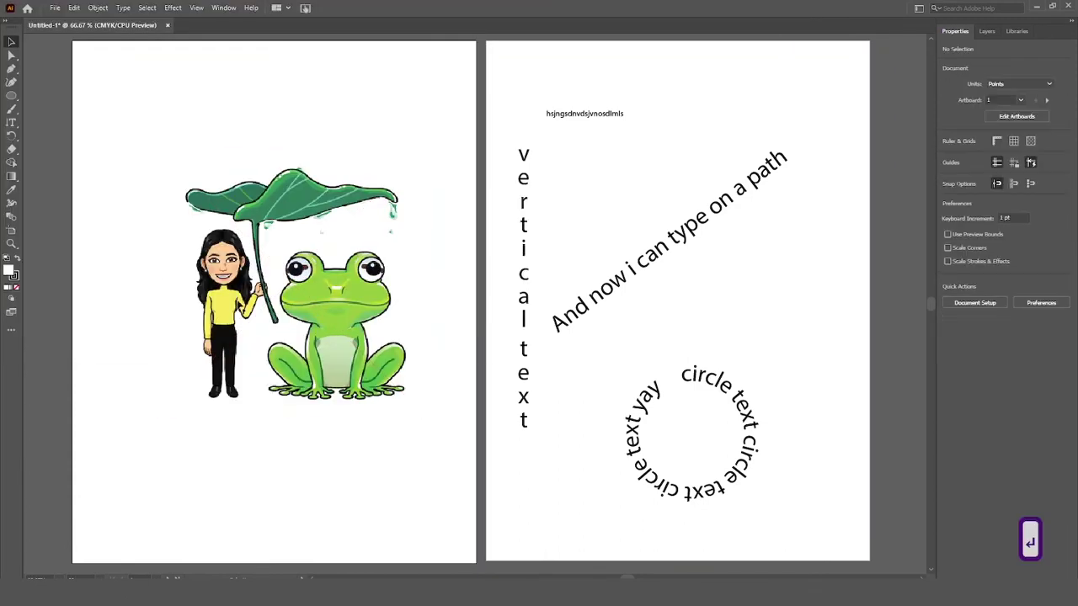
{"action": "left_click", "coordinate": [893, 101]}
Cut the frog picture from Layer 2, paste it into Layer 1, and move it onto the left artboard
{"action": "left_click", "coordinate": [987, 31]}
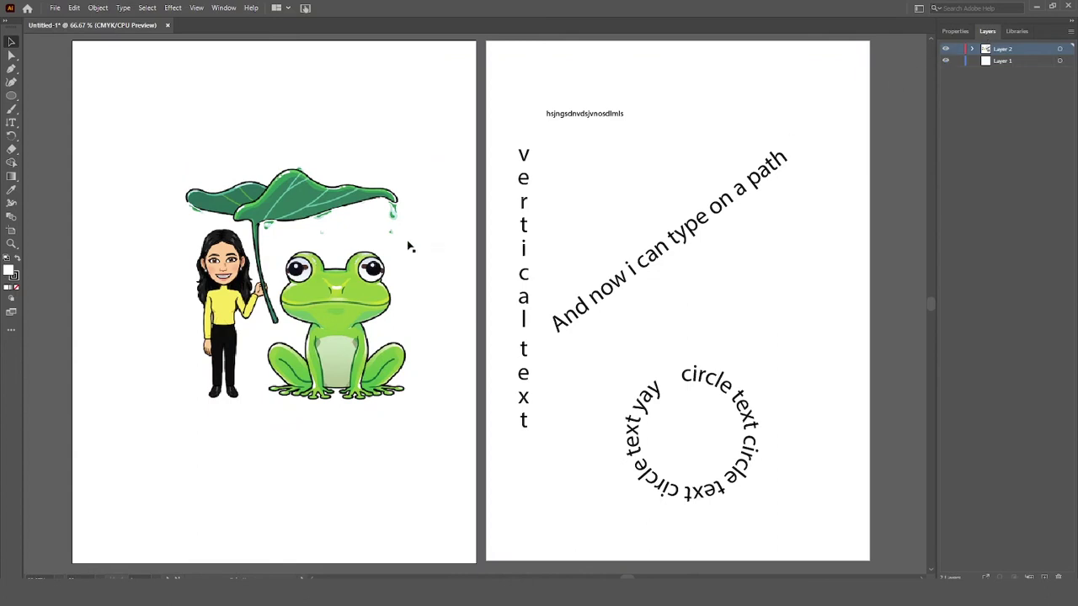
{"action": "left_click", "coordinate": [945, 50]}
{"action": "left_click", "coordinate": [945, 51]}
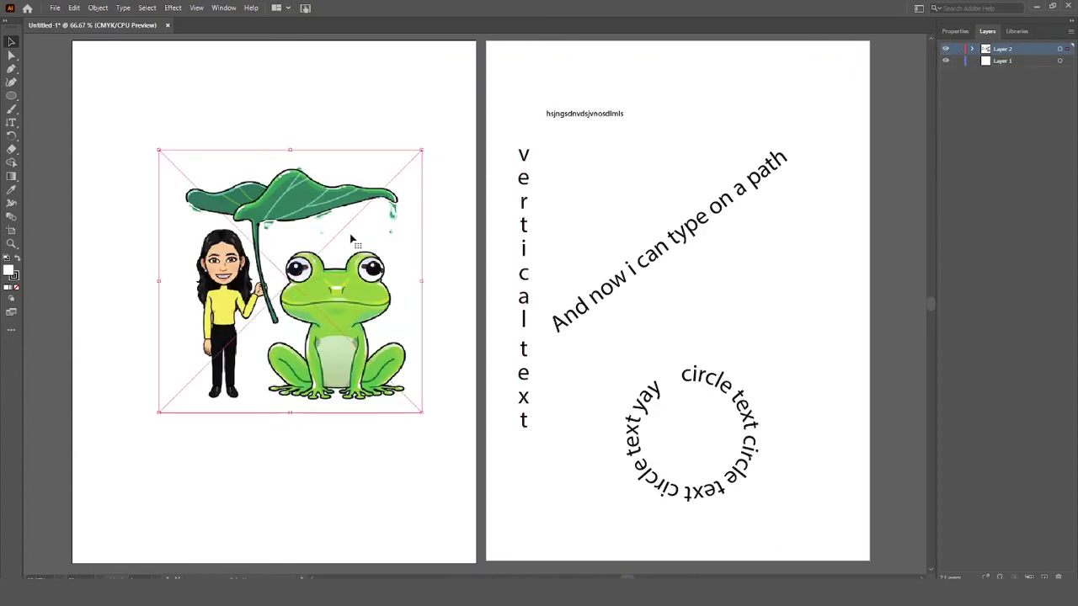
{"action": "key", "text": "ctrl+x"}
{"action": "left_click", "coordinate": [1002, 61]}
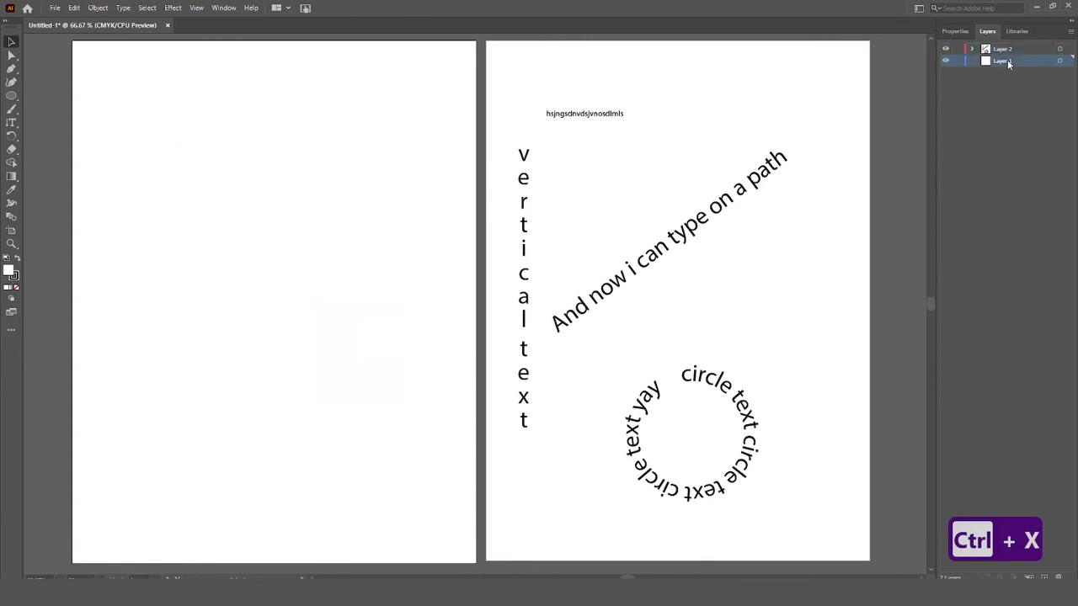
{"action": "key", "text": "ctrl+v"}
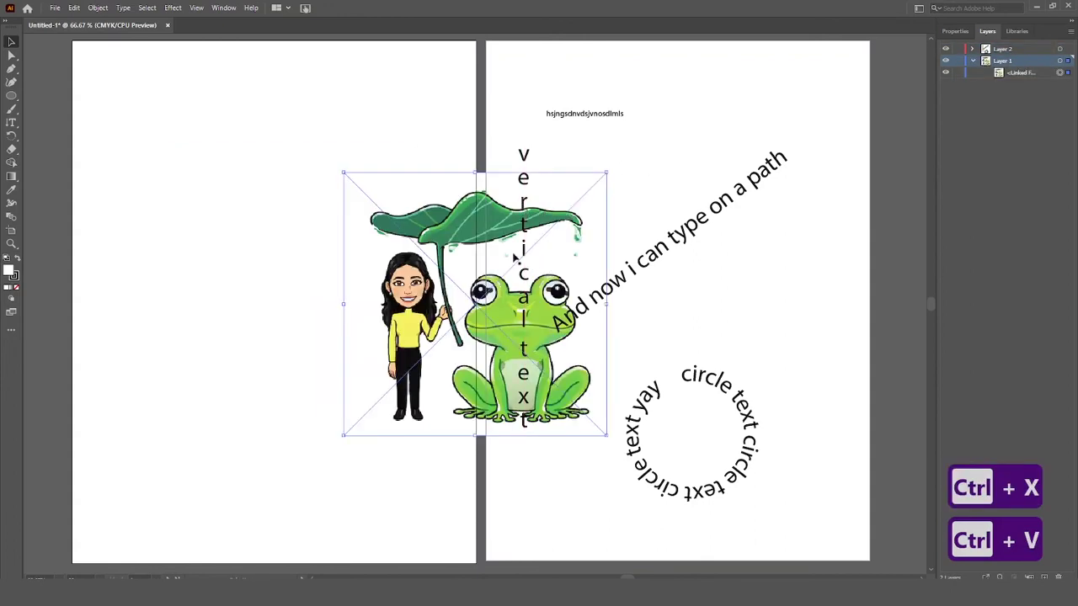
{"action": "left_click_drag", "start_coordinate": [438, 221], "coordinate": [249, 218]}
{"action": "left_click", "coordinate": [290, 136]}
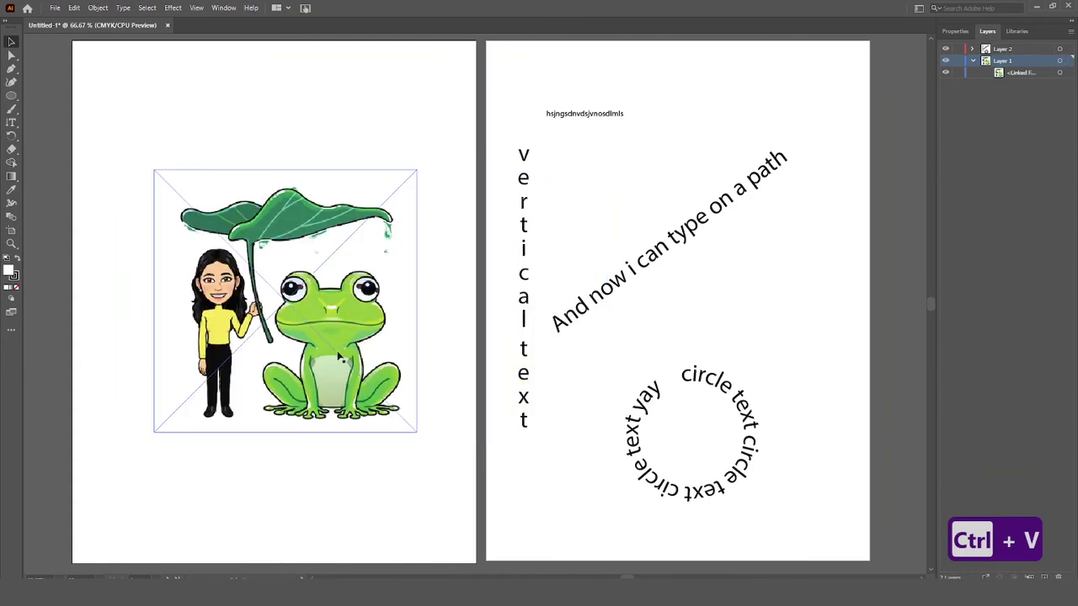
{"action": "left_click", "coordinate": [340, 338]}
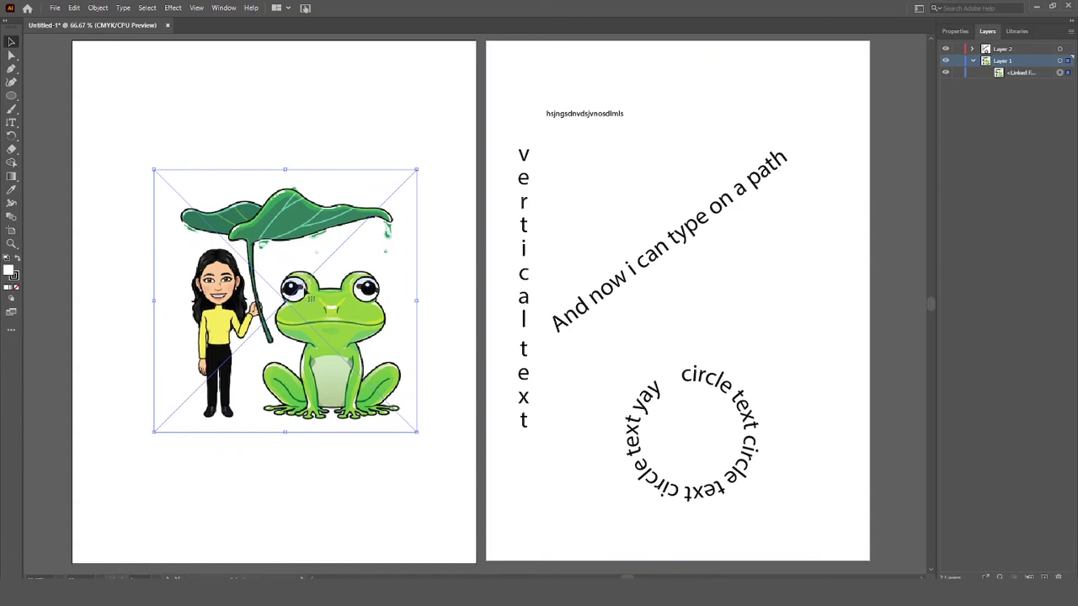
Make Layer 1 a Template layer with Dim Images set to 50%
{"action": "left_click", "coordinate": [973, 61]}
{"action": "double_click", "coordinate": [1035, 62]}
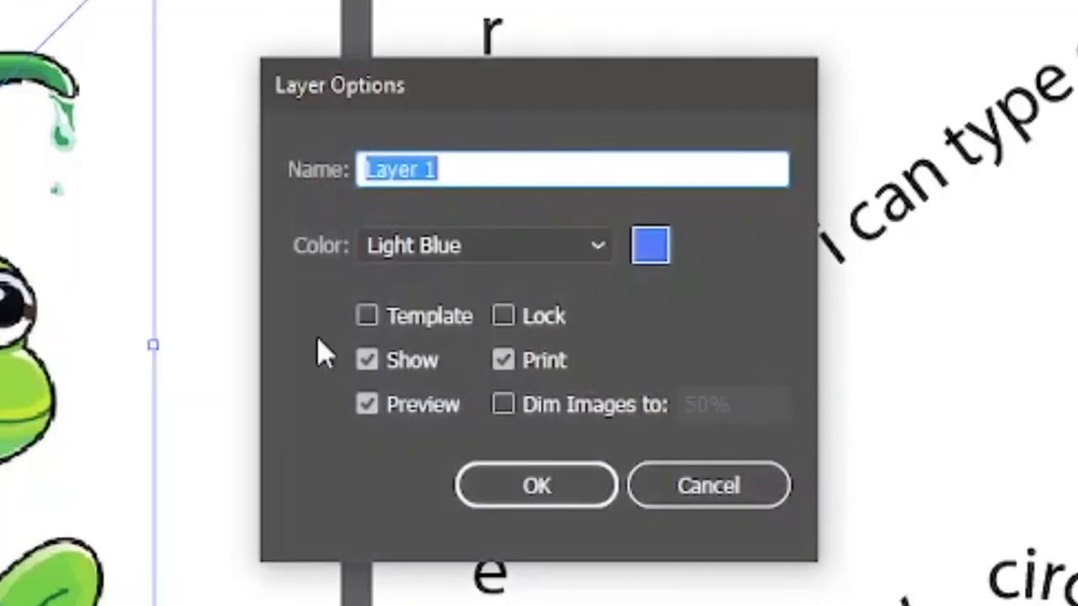
{"action": "left_click", "coordinate": [368, 316]}
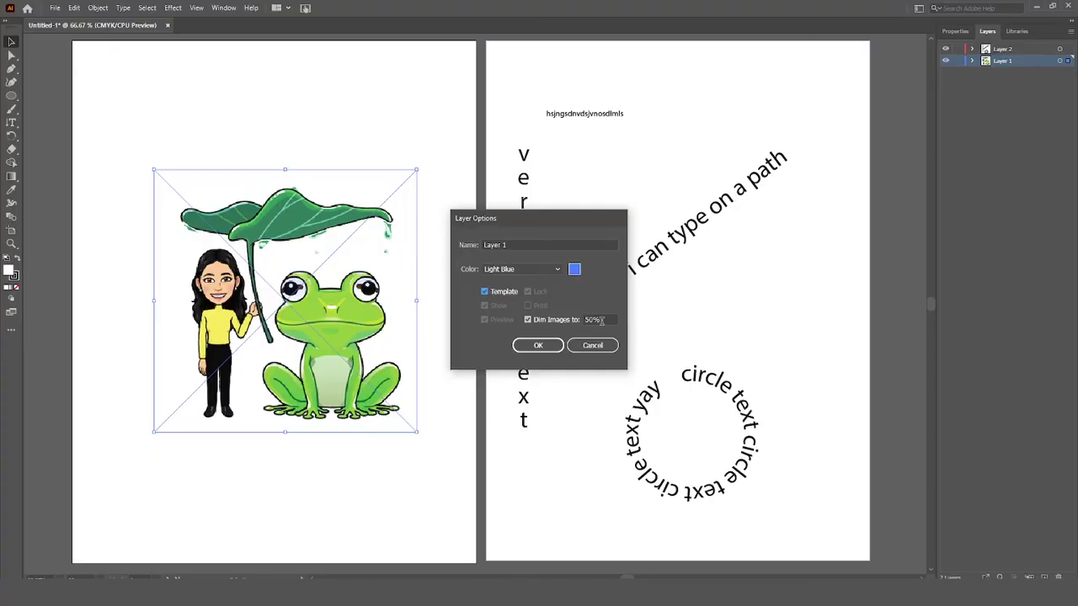
{"action": "left_click_drag", "start_coordinate": [601, 320], "coordinate": [584, 320]}
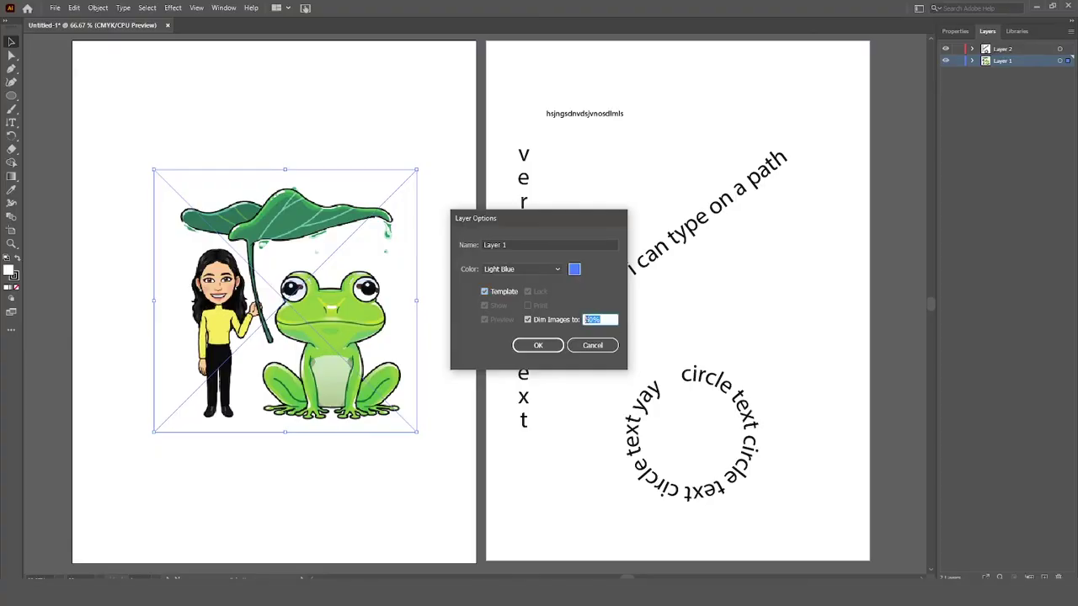
{"action": "left_click", "coordinate": [538, 346]}
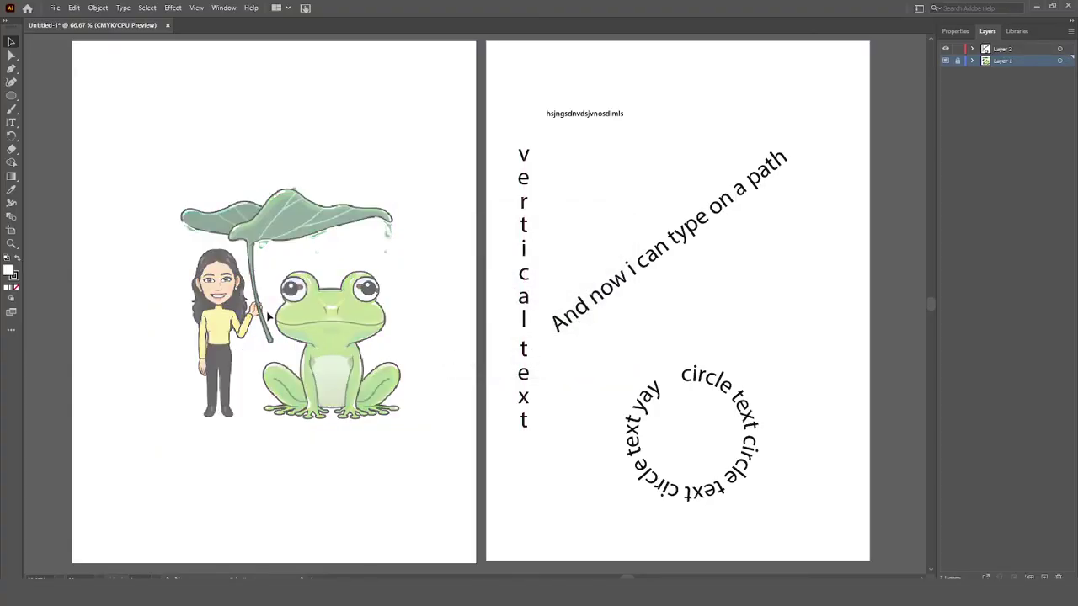
Create a new layer and start a Pen path at the frog's head, curving over its right eye
{"action": "scroll", "coordinate": [238, 320], "scroll_direction": "up", "scroll_amount": 1}
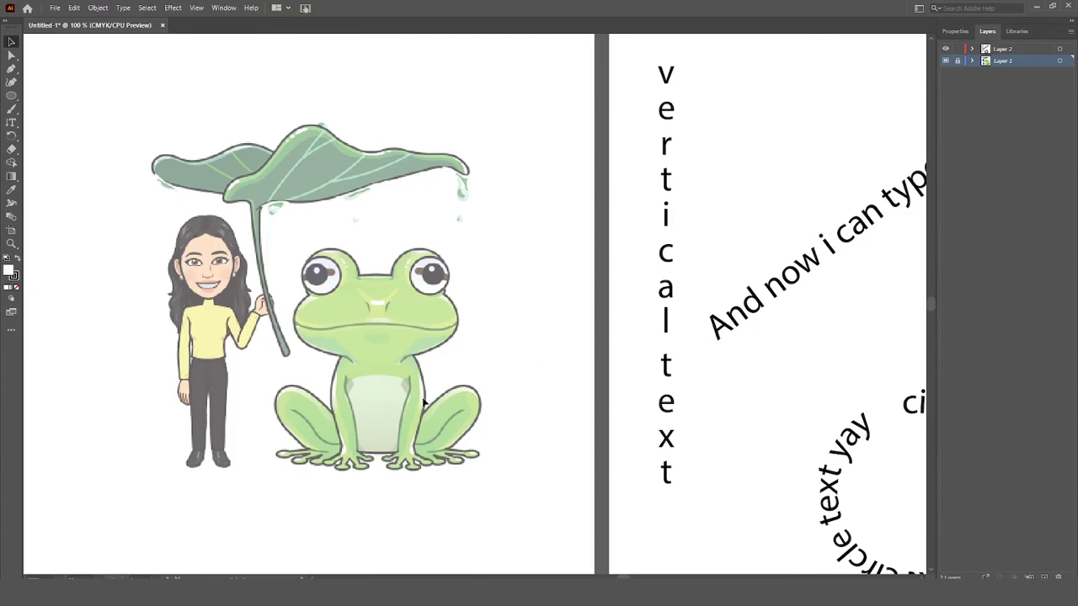
{"action": "key", "text": "ctrl+l"}
{"action": "key", "text": "p"}
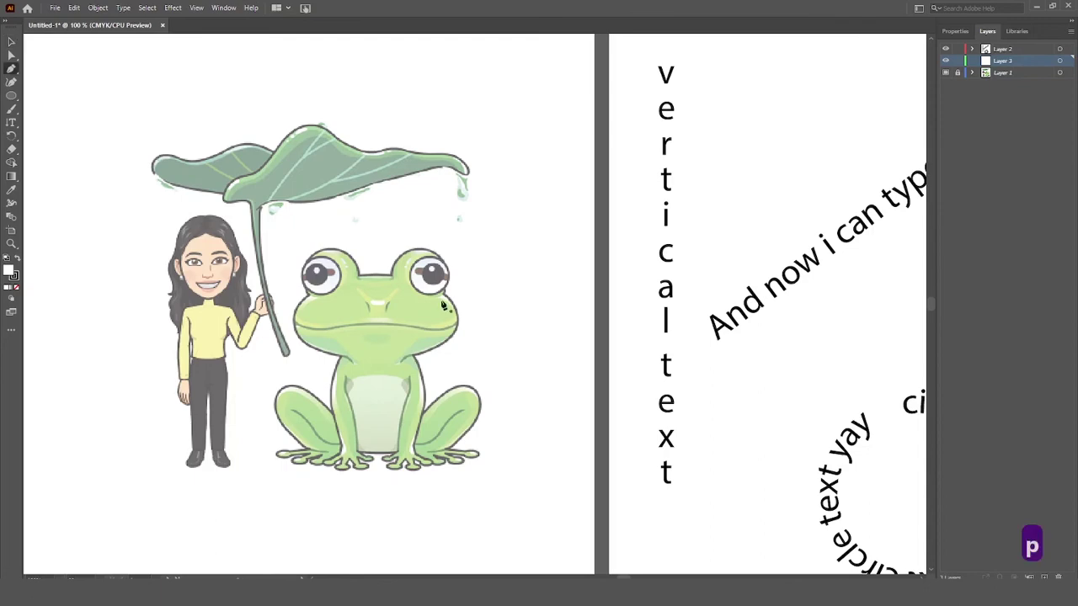
{"action": "scroll", "coordinate": [363, 339], "scroll_direction": "up", "scroll_amount": 1}
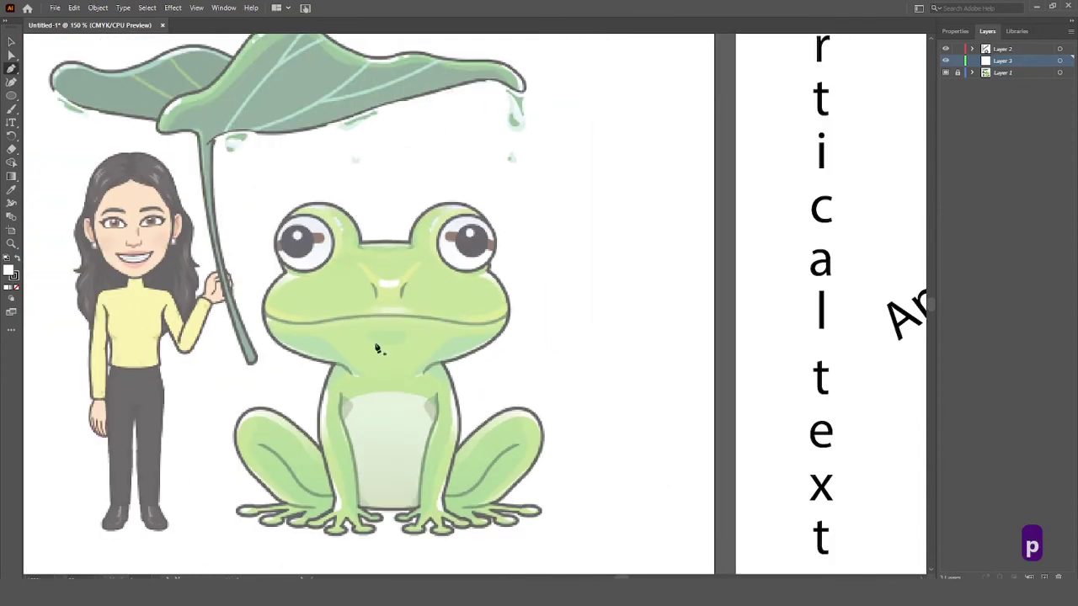
{"action": "scroll", "coordinate": [425, 243], "scroll_direction": "up", "scroll_amount": 1}
{"action": "scroll", "coordinate": [425, 244], "scroll_direction": "up", "scroll_amount": 1}
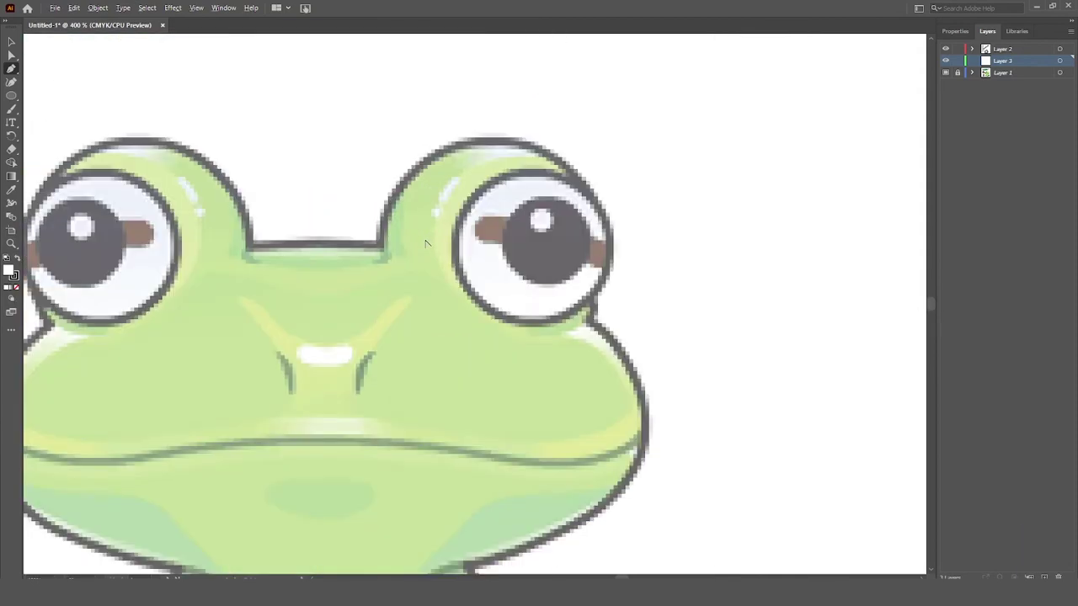
{"action": "left_click", "coordinate": [318, 248]}
{"action": "left_click", "coordinate": [380, 246]}
{"action": "left_click", "coordinate": [470, 142]}
{"action": "left_click_drag", "start_coordinate": [508, 142], "coordinate": [581, 141]}
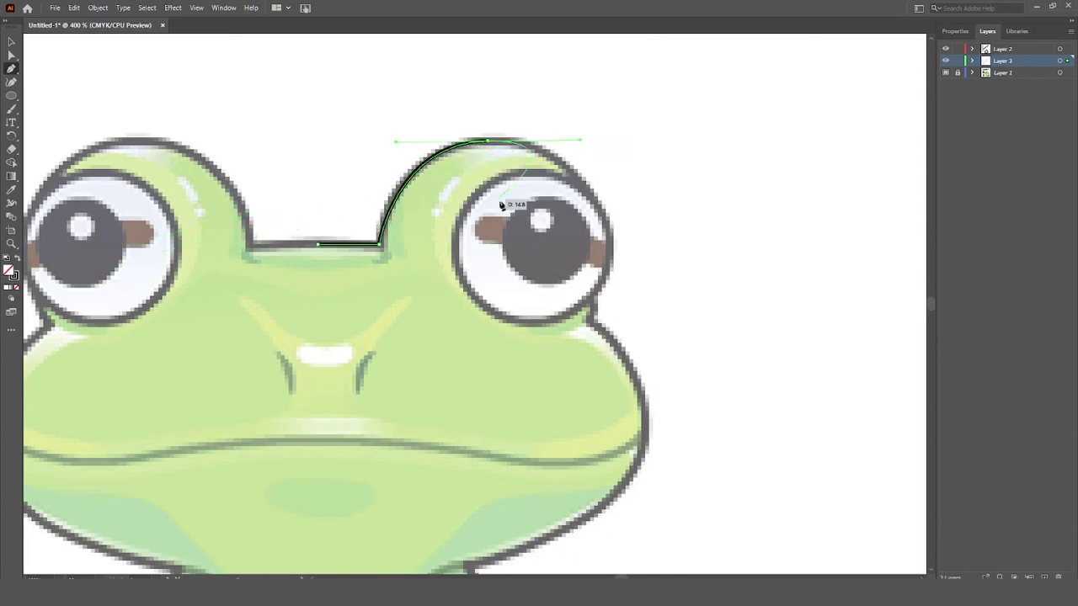
{"action": "left_click_drag", "start_coordinate": [597, 298], "coordinate": [559, 367]}
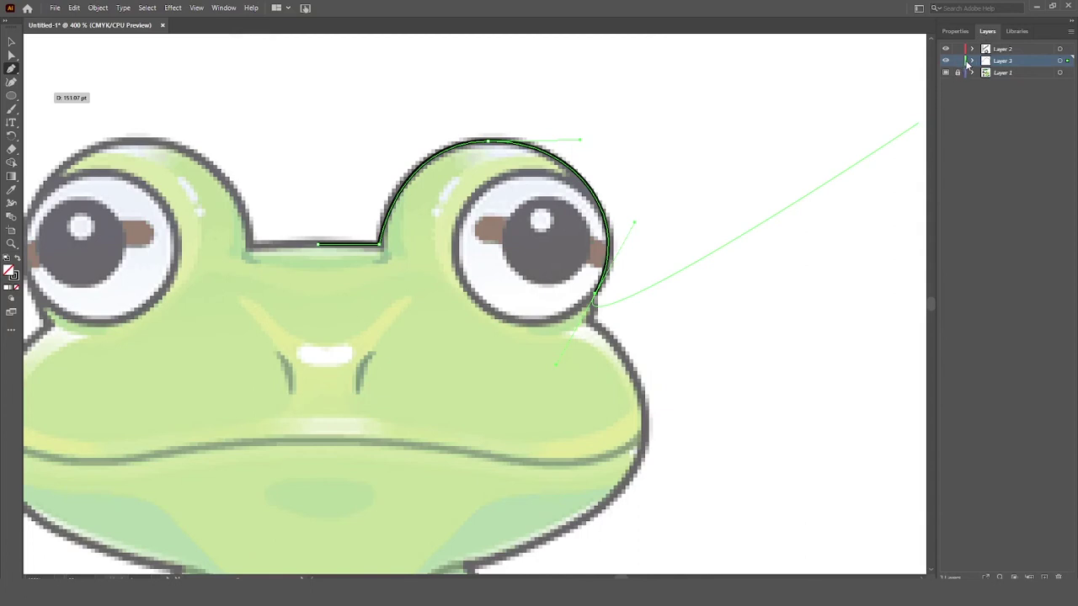
Change Layer 3's layer colour in its Layer Options
{"action": "double_click", "coordinate": [1031, 64]}
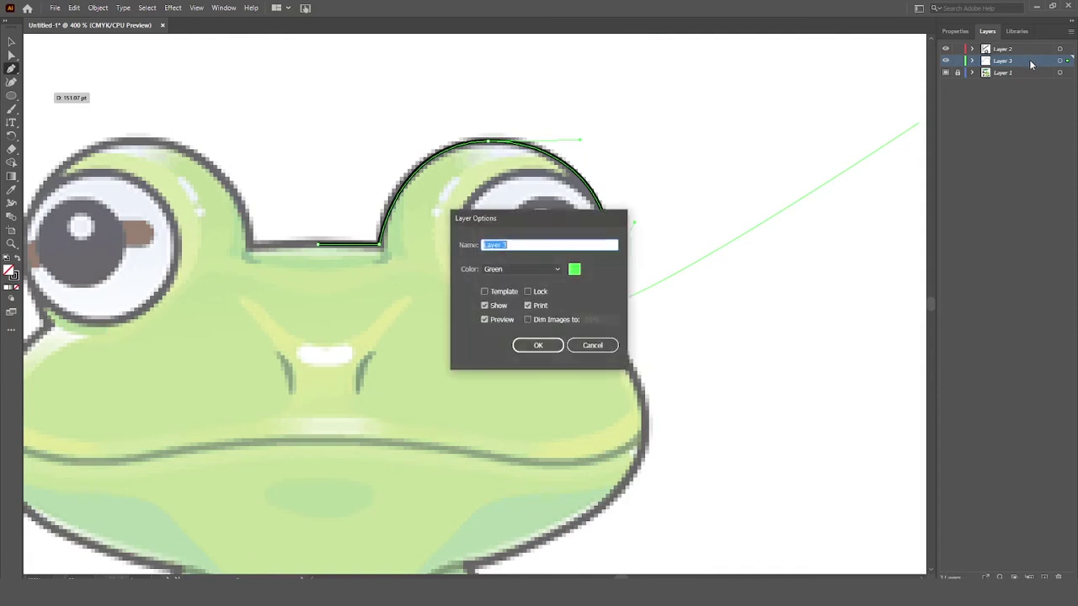
{"action": "left_click", "coordinate": [562, 270]}
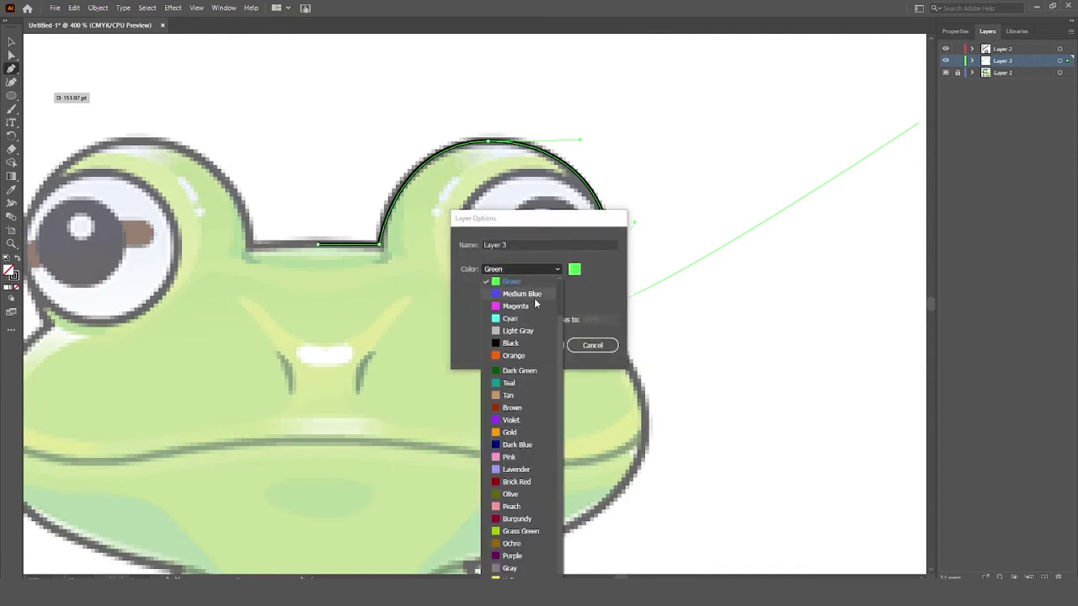
{"action": "left_click", "coordinate": [511, 343]}
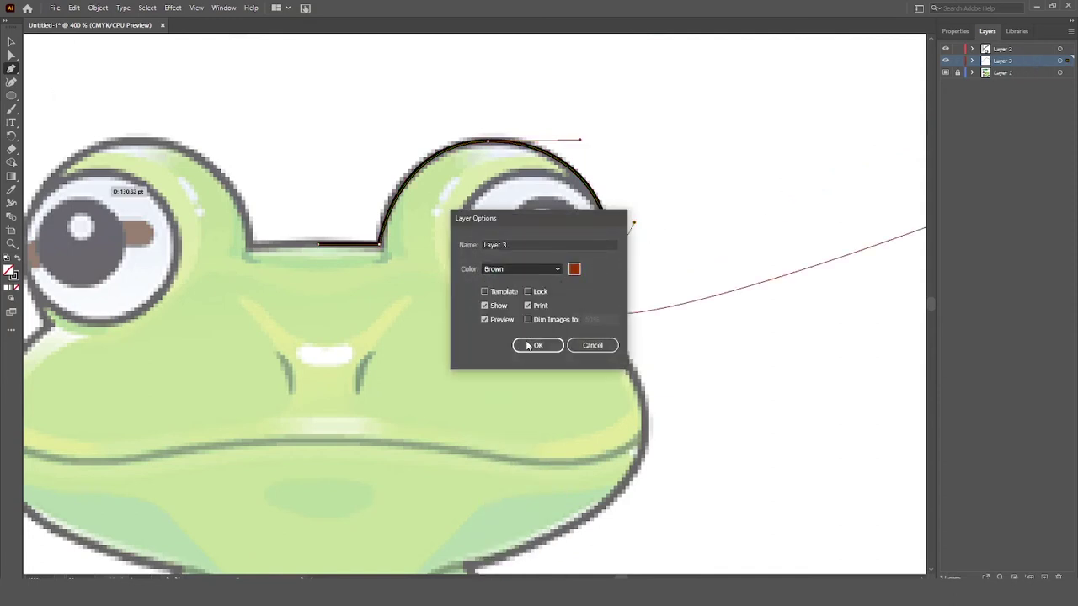
{"action": "left_click", "coordinate": [535, 345]}
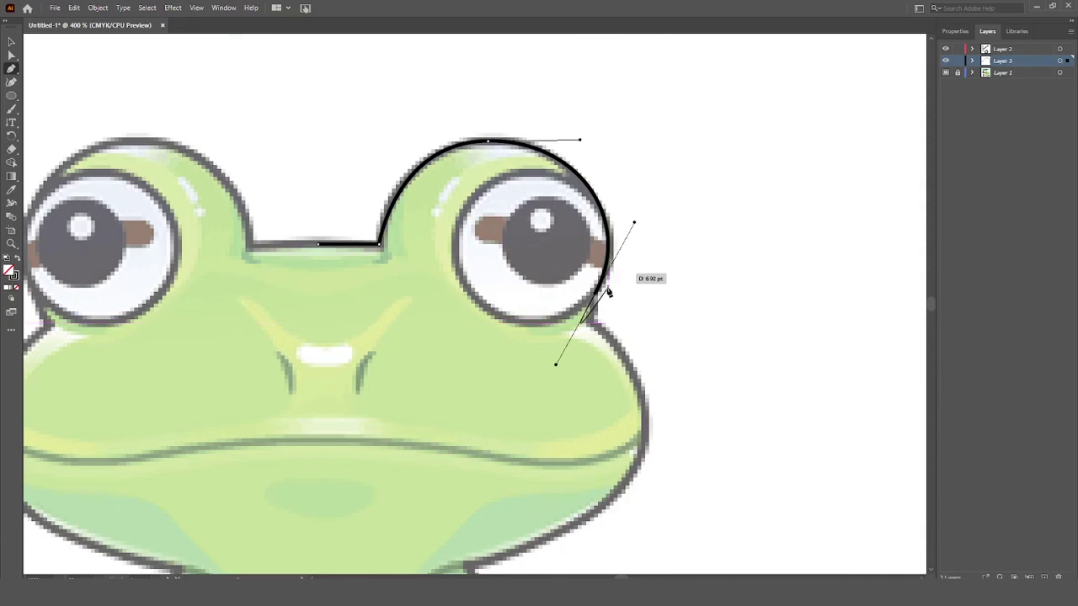
Reshape the eye curve and continue the outline down the frog's cheek to its body
{"action": "left_click_drag", "start_coordinate": [594, 326], "coordinate": [557, 368]}
{"action": "key", "text": "ctrl+z"}
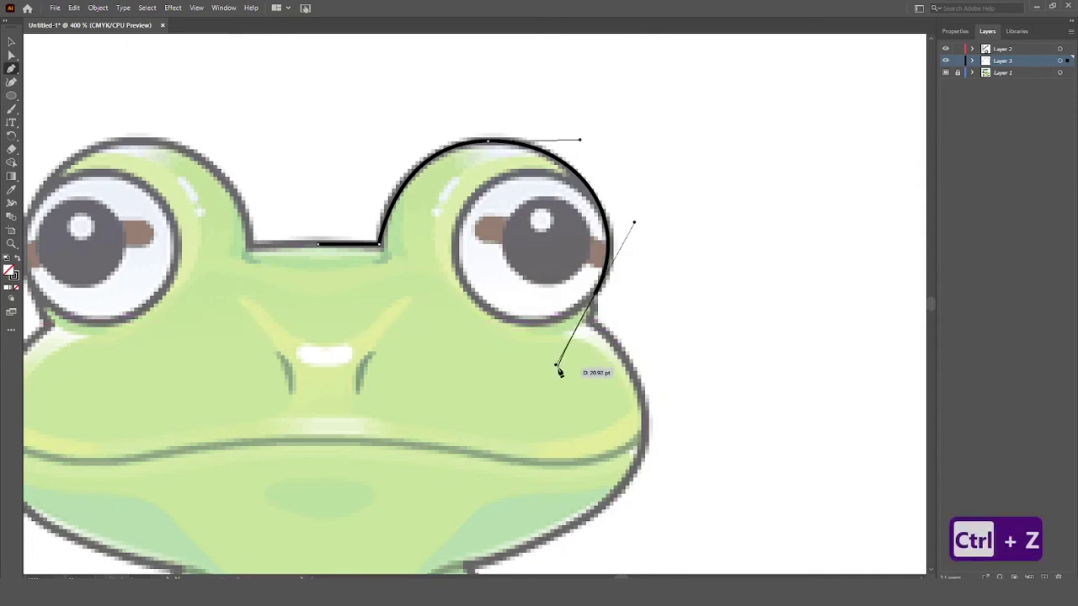
{"action": "left_click_drag", "start_coordinate": [594, 309], "coordinate": [603, 335]}
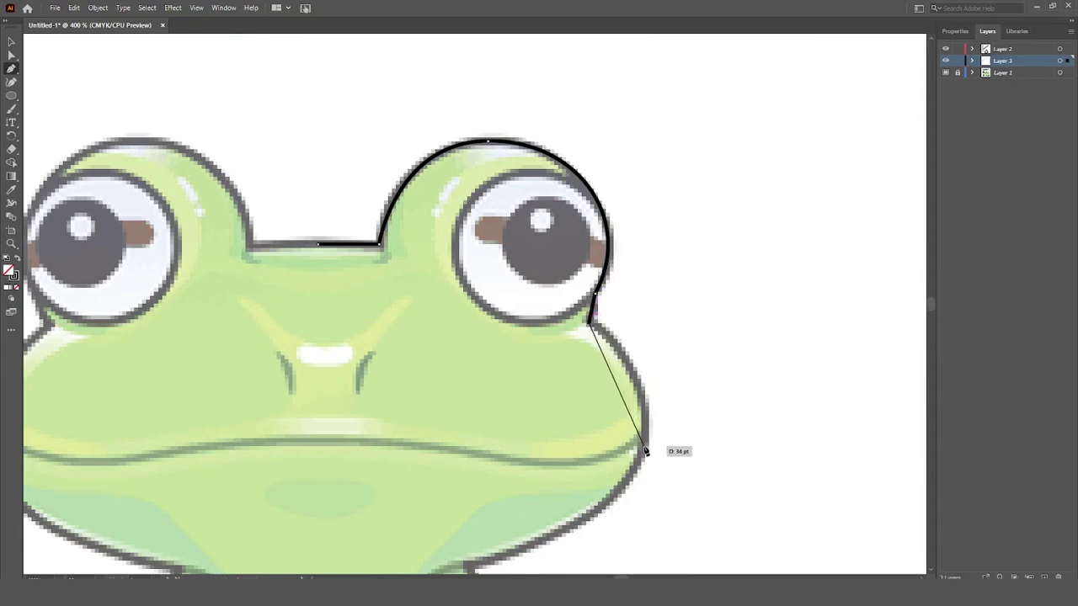
{"action": "left_click_drag", "start_coordinate": [644, 430], "coordinate": [649, 505]}
{"action": "scroll", "coordinate": [650, 505], "scroll_direction": "down", "scroll_amount": 4}
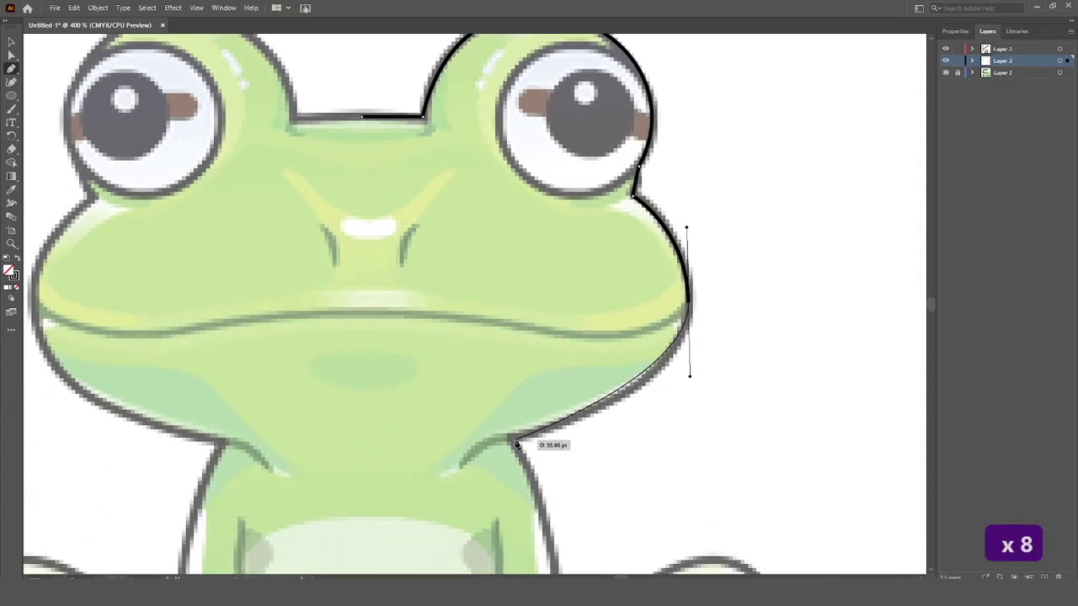
{"action": "left_click_drag", "start_coordinate": [515, 441], "coordinate": [457, 448]}
{"action": "left_click_drag", "start_coordinate": [610, 510], "coordinate": [599, 336]}
Trace the path around the frog's back leg and along its foot to the toes
{"action": "left_click_drag", "start_coordinate": [538, 491], "coordinate": [502, 548]}
{"action": "left_click_drag", "start_coordinate": [643, 251], "coordinate": [702, 199]}
{"action": "left_click_drag", "start_coordinate": [768, 344], "coordinate": [769, 370]}
{"action": "left_click", "coordinate": [644, 484]}
{"action": "left_click", "coordinate": [716, 495]}
{"action": "left_click", "coordinate": [762, 507]}
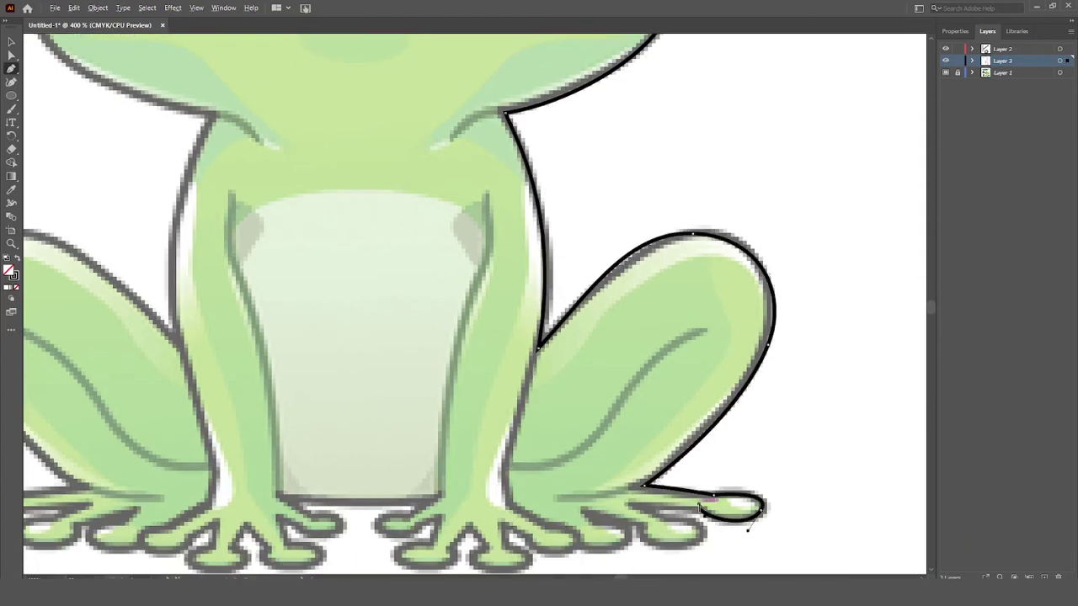
{"action": "left_click", "coordinate": [707, 530]}
{"action": "left_click_drag", "start_coordinate": [648, 535], "coordinate": [626, 536]}
Undo stray toe anchors and re-trace around the toes up to the foot's top edge
{"action": "key", "text": "ctrl+z"}
{"action": "key", "text": "ctrl+z"}
{"action": "key", "text": "ctrl+z"}
{"action": "left_click", "coordinate": [589, 548]}
{"action": "left_click_drag", "start_coordinate": [539, 539], "coordinate": [627, 472]}
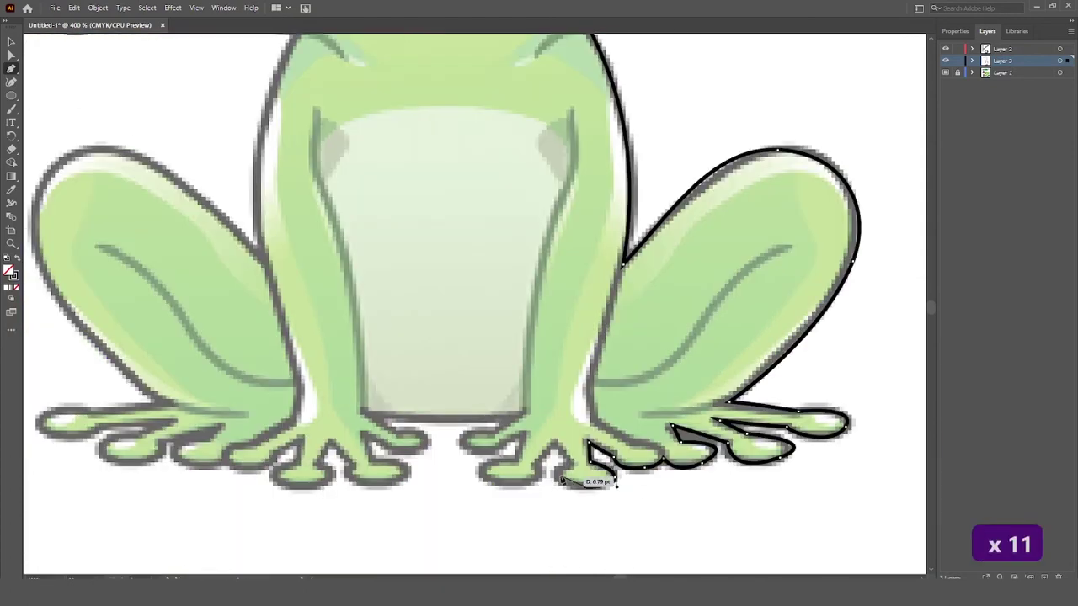
{"action": "mouse_move", "coordinate": [488, 457]}
{"action": "left_mouse_down"}
{"action": "mouse_move", "coordinate": [543, 463]}
{"action": "mouse_move", "coordinate": [459, 440]}
{"action": "left_mouse_up"}
{"action": "left_click_drag", "start_coordinate": [513, 419], "coordinate": [480, 429]}
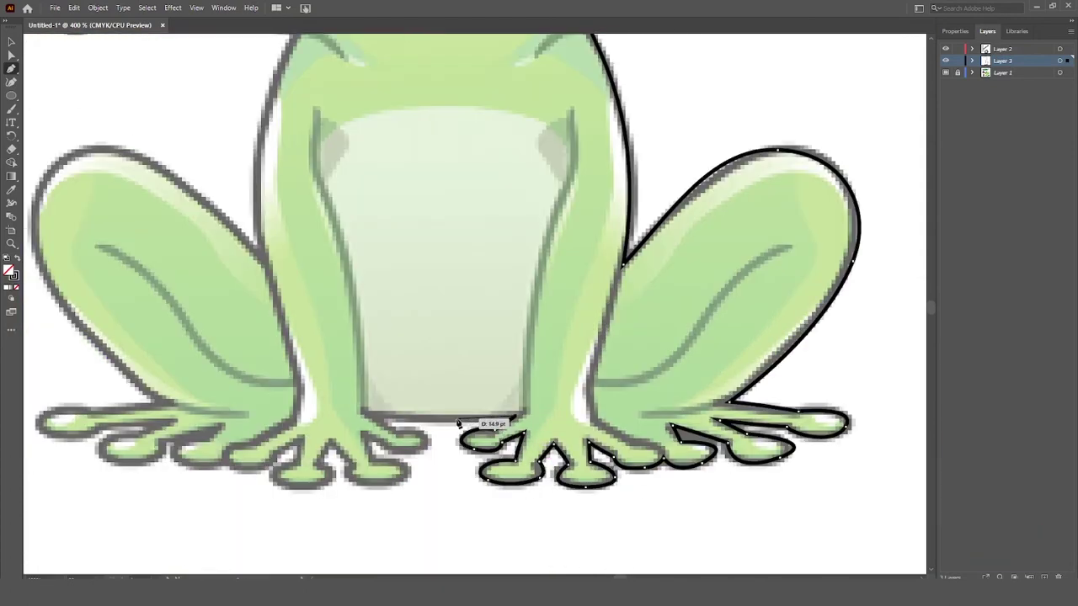
{"action": "left_click", "coordinate": [459, 425]}
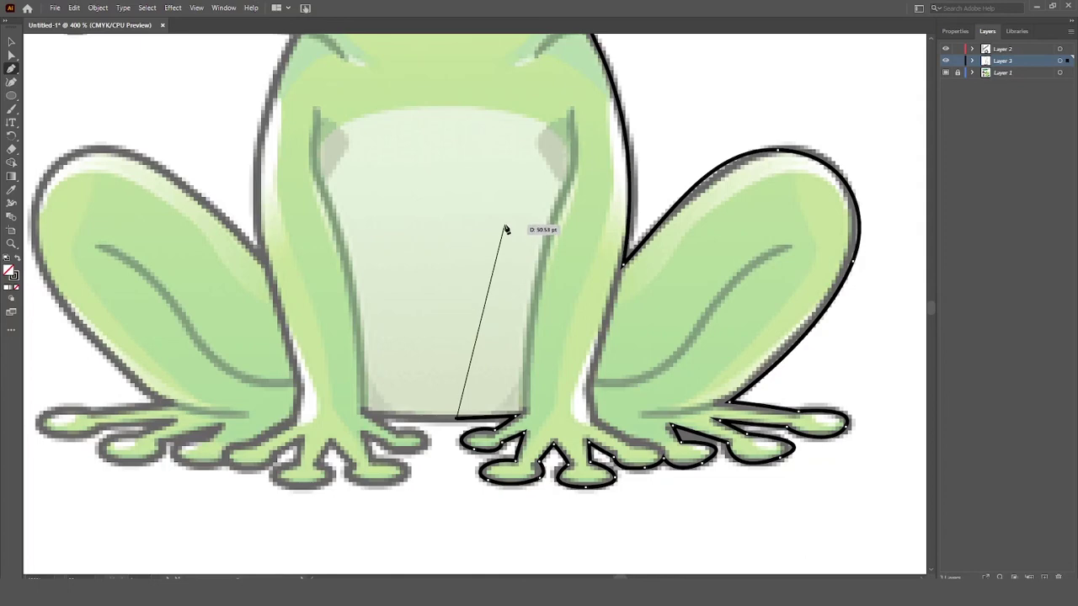
Finish the traced half-frog path
{"action": "key", "text": "Return"}
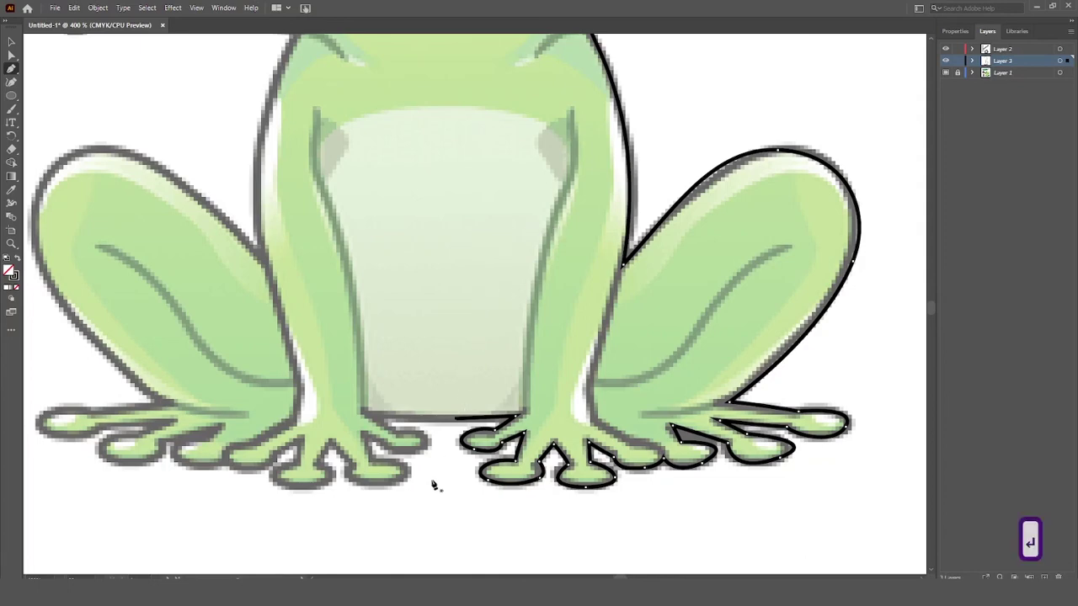
{"action": "scroll", "coordinate": [518, 388], "scroll_direction": "down", "scroll_amount": 1}
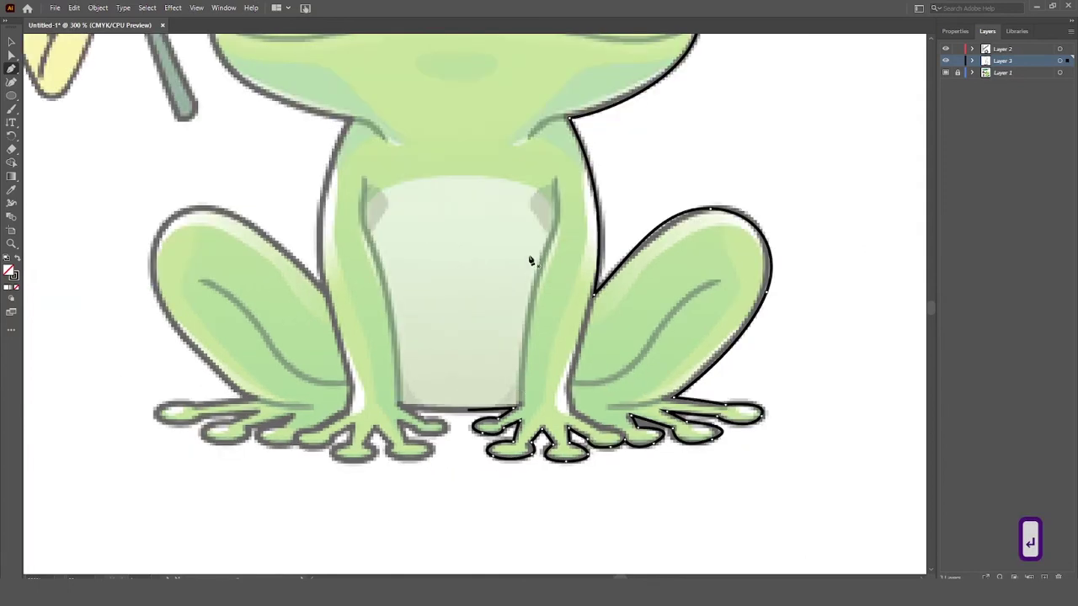
{"action": "scroll", "coordinate": [529, 299], "scroll_direction": "down", "scroll_amount": 1}
{"action": "scroll", "coordinate": [510, 252], "scroll_direction": "up", "scroll_amount": 5}
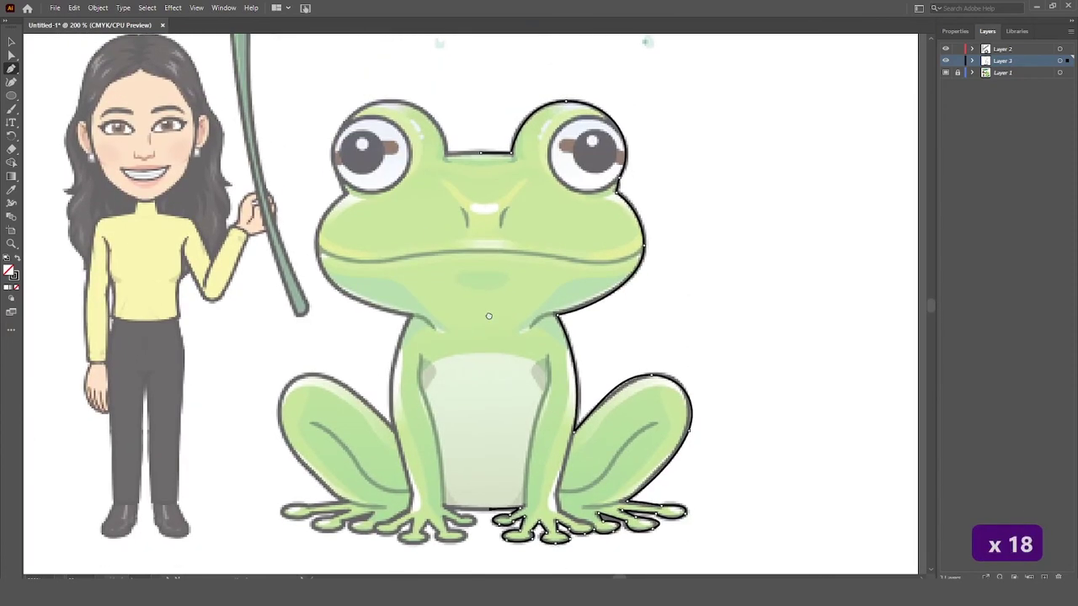
{"action": "scroll", "coordinate": [488, 315], "scroll_direction": "up", "scroll_amount": 5}
Hide Layer 1's reference frog image and deselect the traced outline
{"action": "left_click", "coordinate": [945, 73]}
{"action": "left_click", "coordinate": [13, 42]}
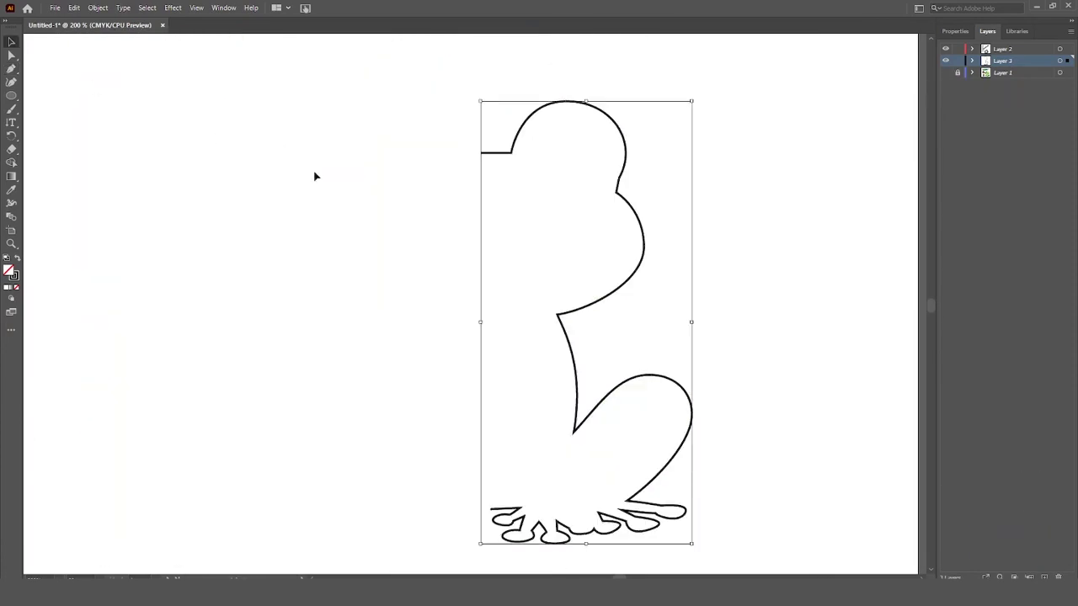
{"action": "left_click", "coordinate": [316, 176]}
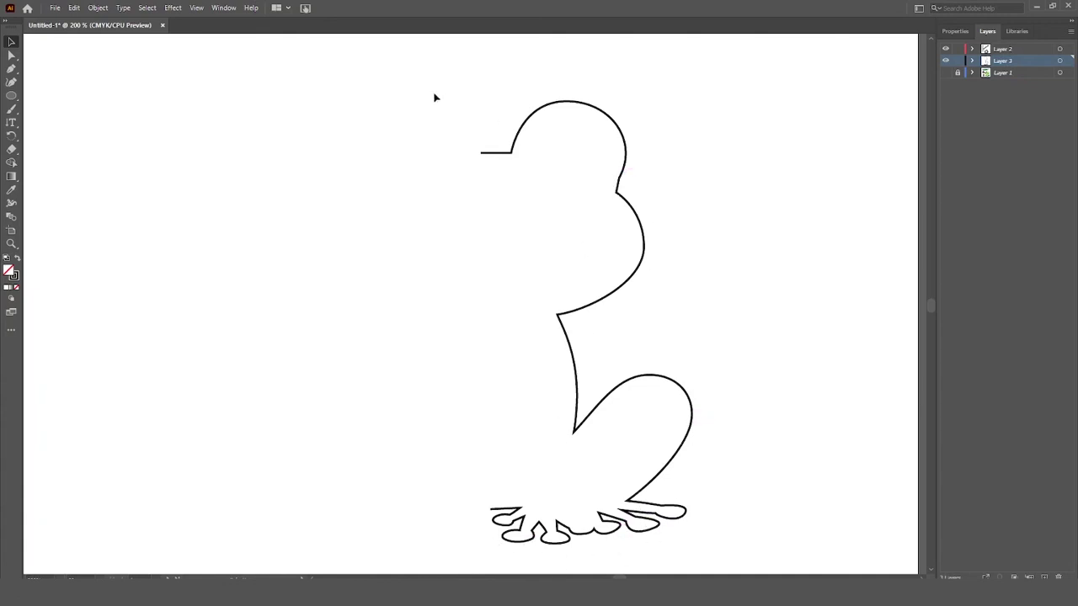
Duplicate the half-frog outline and reflect the copy across the vertical axis
{"action": "mouse_move", "coordinate": [456, 98]}
{"action": "left_mouse_down"}
{"action": "mouse_move", "coordinate": [698, 438]}
{"action": "mouse_move", "coordinate": [717, 560]}
{"action": "left_mouse_up"}
{"action": "key", "text": "ctrl+c"}
{"action": "key", "text": "ctrl+v"}
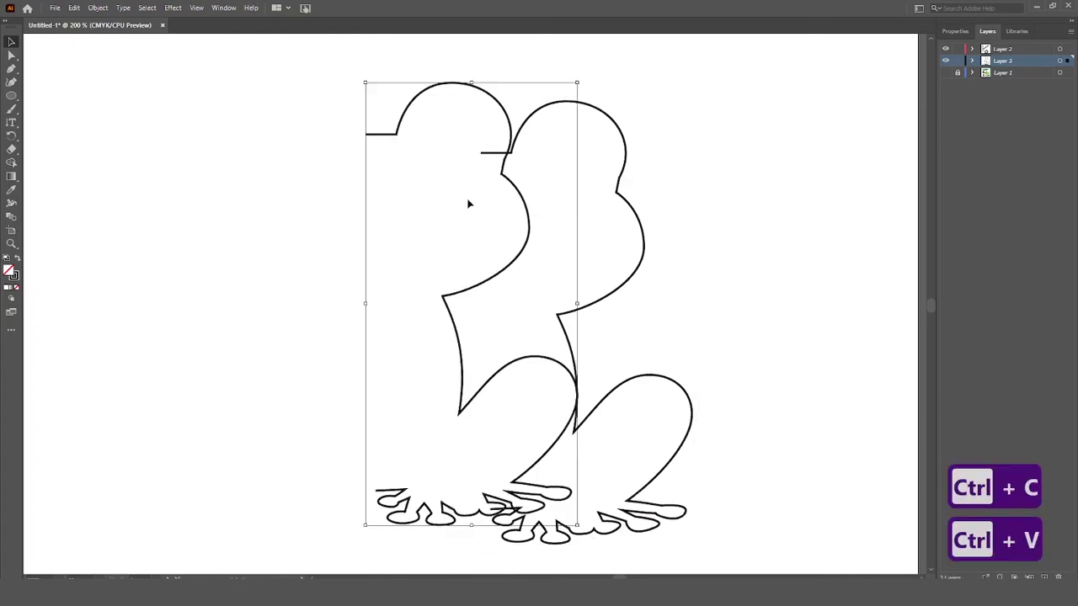
{"action": "left_click", "coordinate": [93, 9]}
{"action": "mouse_move", "coordinate": [143, 20]}
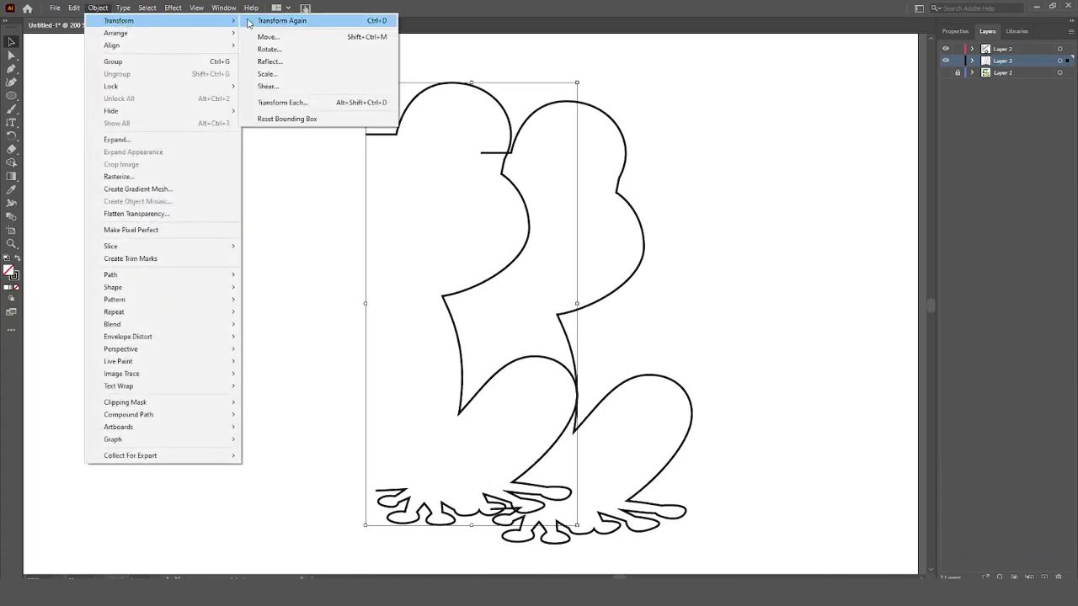
{"action": "left_click", "coordinate": [278, 61]}
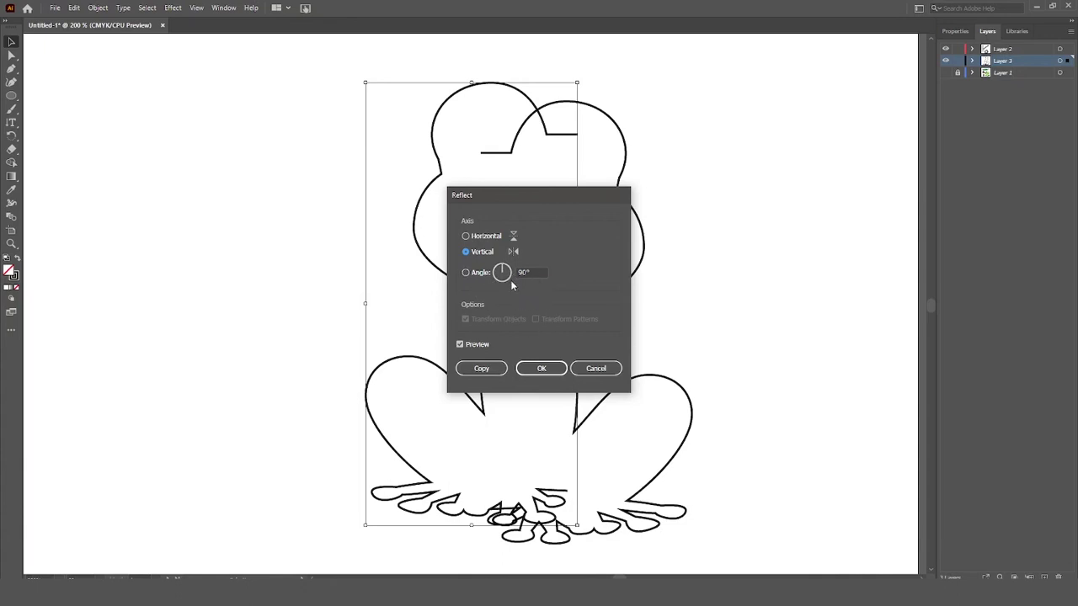
{"action": "left_click", "coordinate": [542, 369]}
Position the mirrored half on the left so the two halves meet
{"action": "left_click_drag", "start_coordinate": [529, 104], "coordinate": [457, 114]}
{"action": "key", "text": "Right"}
{"action": "key", "text": "Right"}
{"action": "key", "text": "Right"}
{"action": "key", "text": "Right"}
{"action": "key", "text": "Right"}
{"action": "key", "text": "Right"}
{"action": "key", "text": "Right"}
{"action": "key", "text": "Right"}
{"action": "key", "text": "Right"}
{"action": "key", "text": "Right"}
{"action": "key", "text": "Right"}
{"action": "key", "text": "Right"}
{"action": "key", "text": "Right"}
{"action": "key", "text": "Right"}
{"action": "key", "text": "Right"}
{"action": "key", "text": "Right"}
{"action": "key", "text": "Right"}
{"action": "key", "text": "Right"}
{"action": "key", "text": "Right"}
{"action": "key", "text": "Right"}
{"action": "key", "text": "Left"}
{"action": "key", "text": "Left"}
{"action": "key", "text": "Left"}
{"action": "key", "text": "Left"}
{"action": "key", "text": "Left"}
{"action": "key", "text": "Left"}
{"action": "key", "text": "Left"}
{"action": "key", "text": "Left"}
{"action": "key", "text": "Left"}
{"action": "key", "text": "Left"}
{"action": "key", "text": "Left"}
{"action": "key", "text": "Left"}
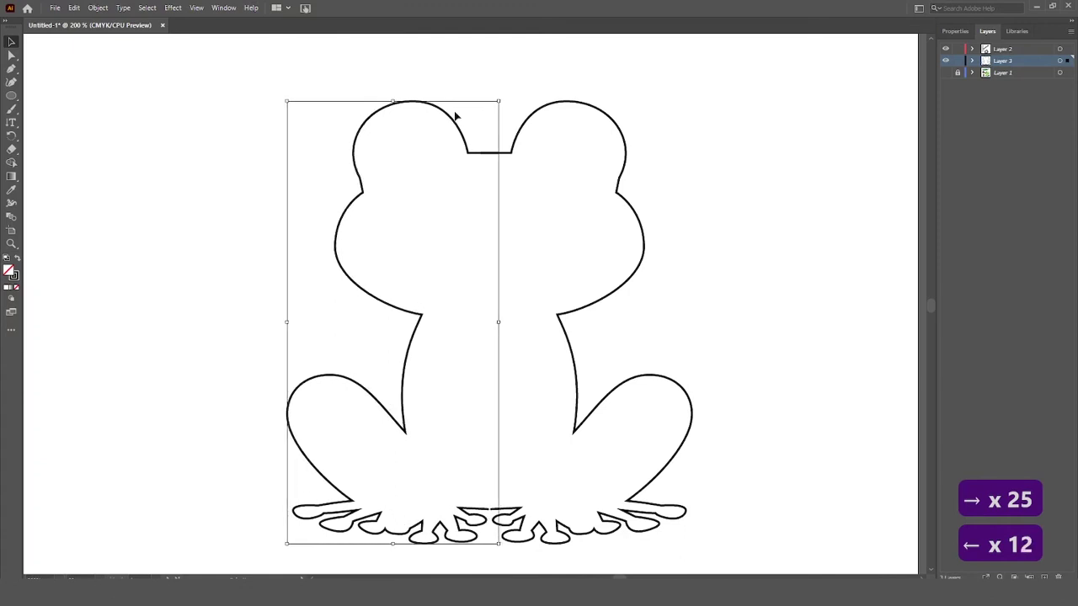
{"action": "key", "text": "Right"}
Group both frog halves into a single frog object
{"action": "left_click", "coordinate": [765, 266]}
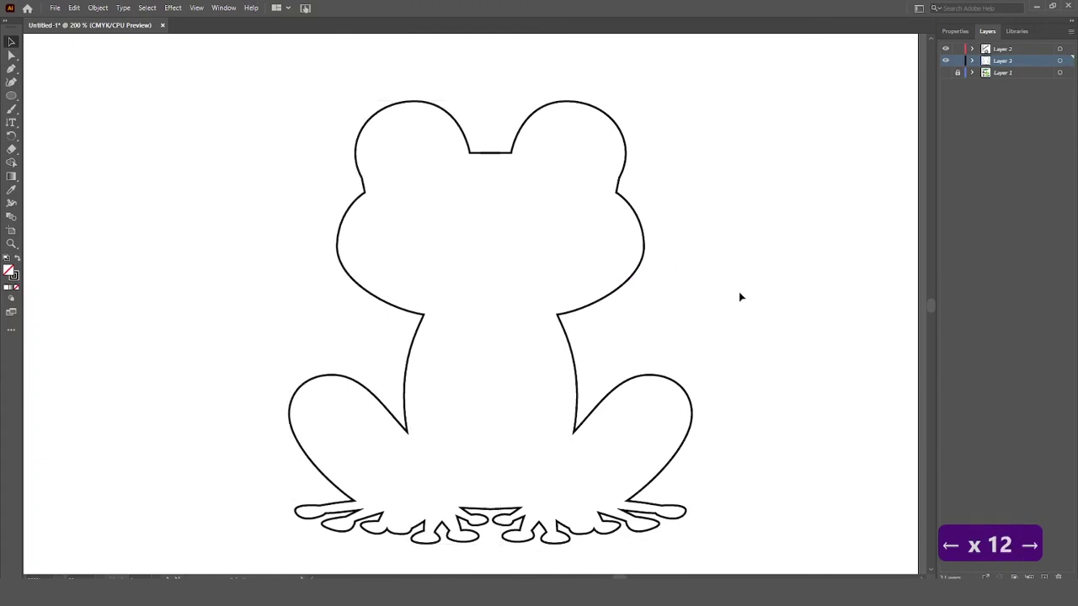
{"action": "left_click_drag", "start_coordinate": [273, 120], "coordinate": [738, 517]}
{"action": "key", "text": "ctrl+g"}
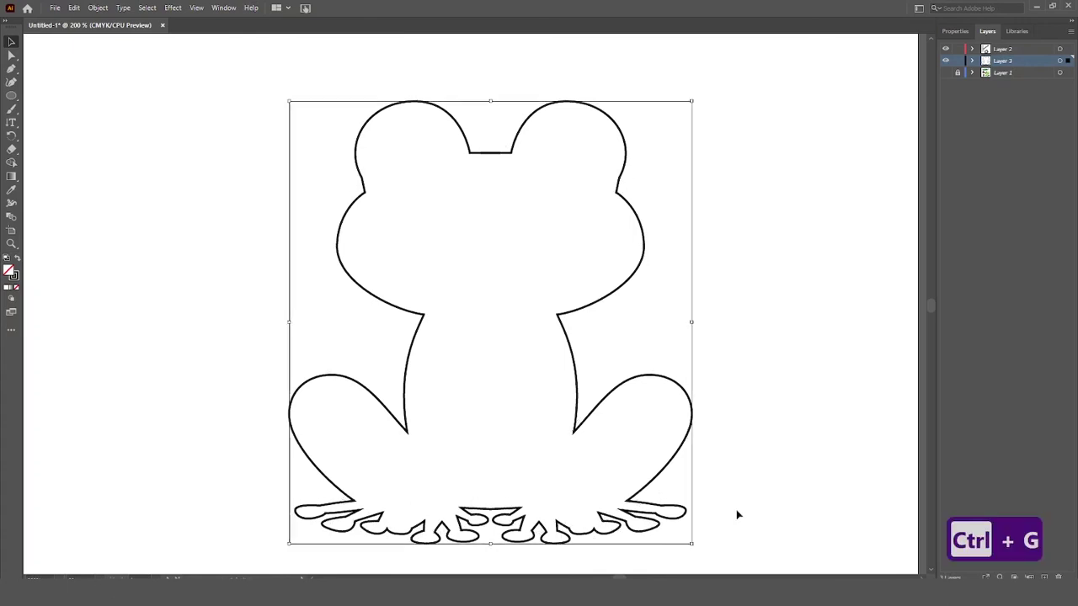
{"action": "left_click", "coordinate": [781, 444]}
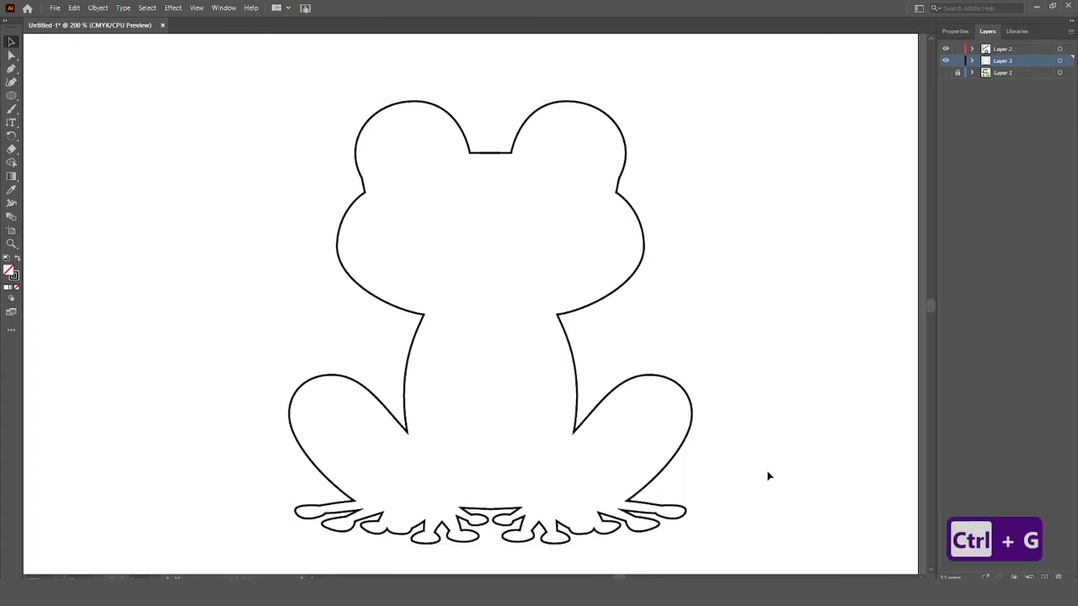
{"action": "key", "text": "ctrl+minus"}
{"action": "left_click", "coordinate": [417, 190]}
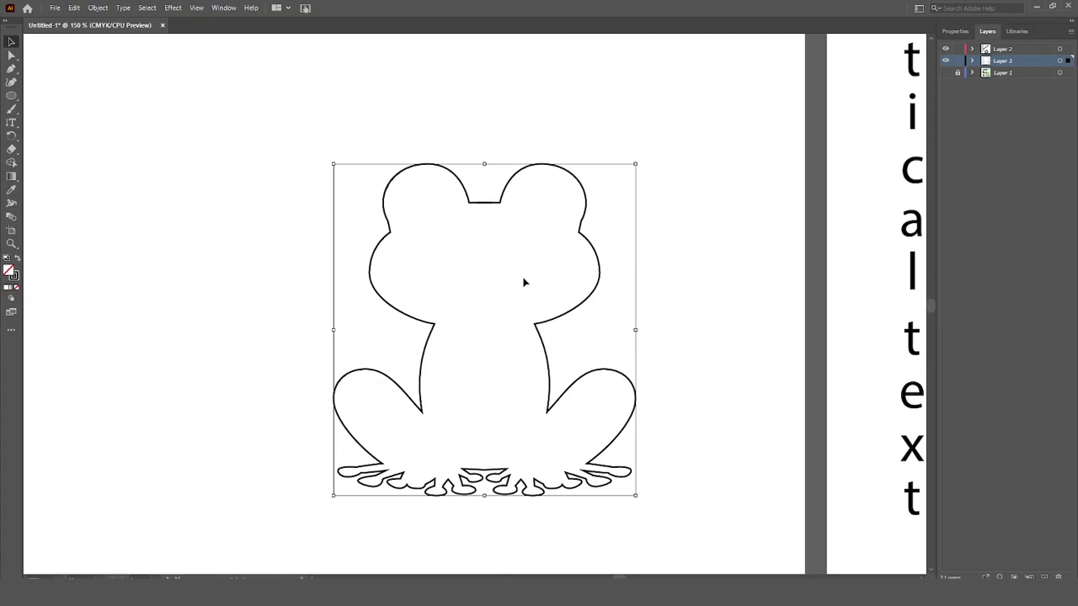
Fill the grouped frog with a bright green colour
{"action": "double_click", "coordinate": [9, 271]}
{"action": "left_click", "coordinate": [553, 314]}
{"action": "left_click", "coordinate": [498, 241]}
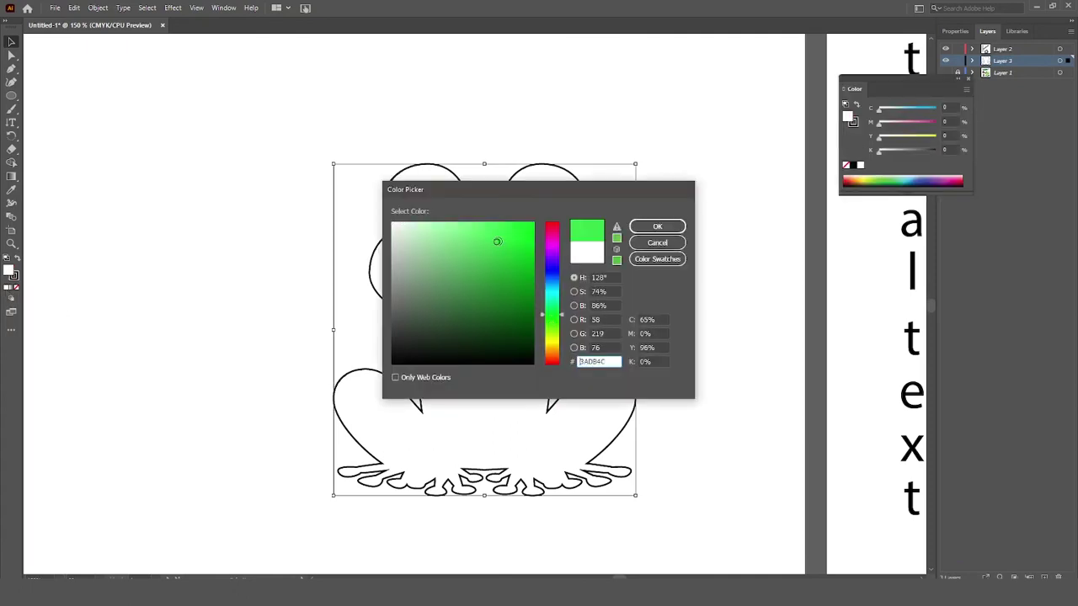
{"action": "left_click_drag", "start_coordinate": [497, 240], "coordinate": [700, 229]}
{"action": "left_click", "coordinate": [657, 225]}
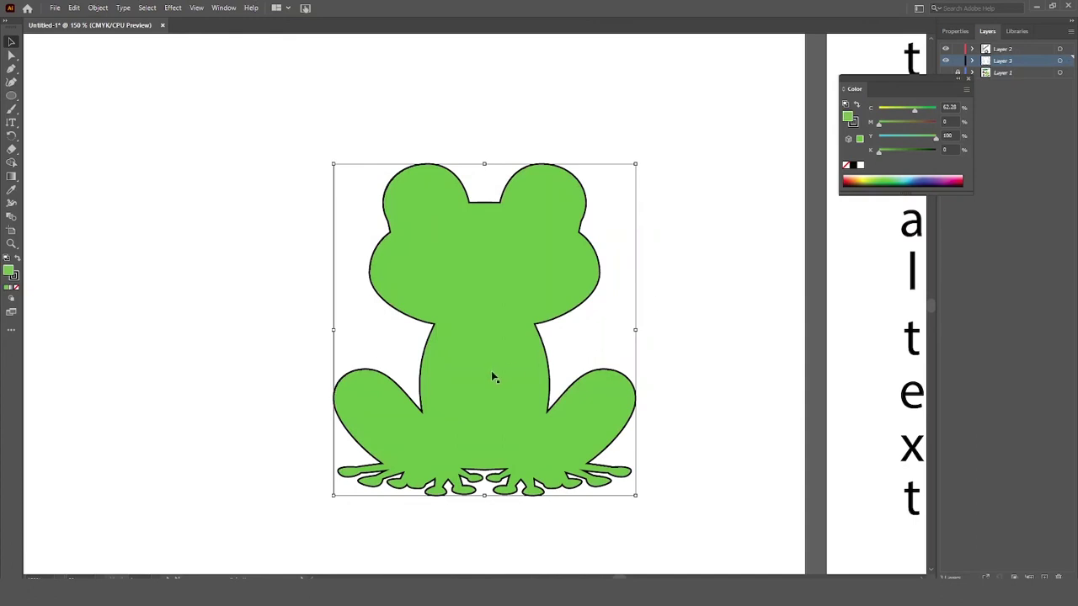
{"action": "scroll", "coordinate": [477, 379], "scroll_direction": "down", "scroll_amount": 3}
{"action": "scroll", "coordinate": [443, 413], "scroll_direction": "up", "scroll_amount": 3}
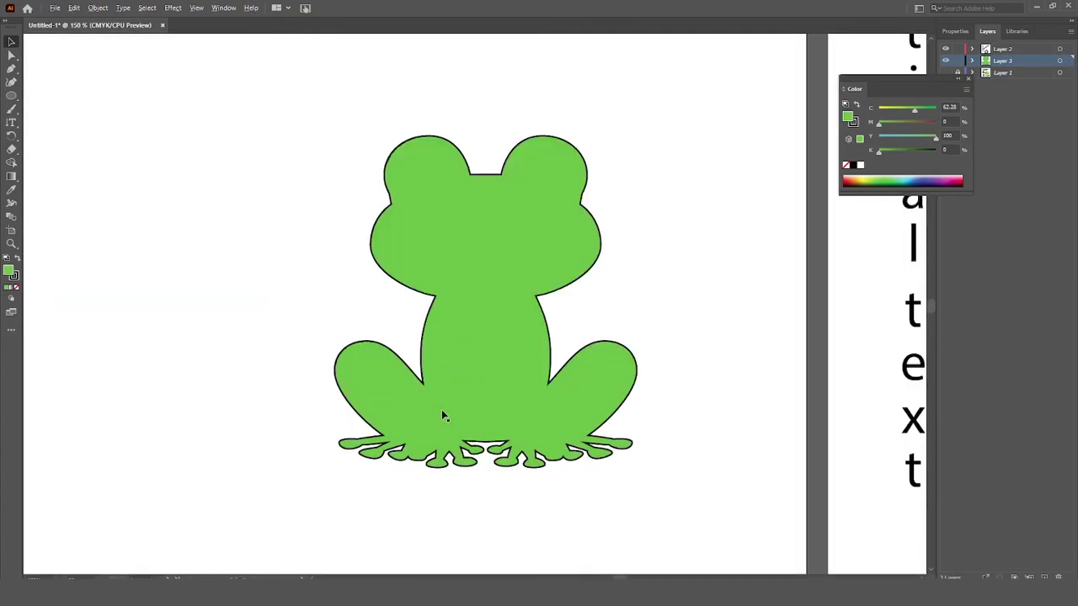
{"action": "scroll", "coordinate": [414, 366], "scroll_direction": "down", "scroll_amount": 2}
{"action": "scroll", "coordinate": [655, 340], "scroll_direction": "right", "scroll_amount": 20}
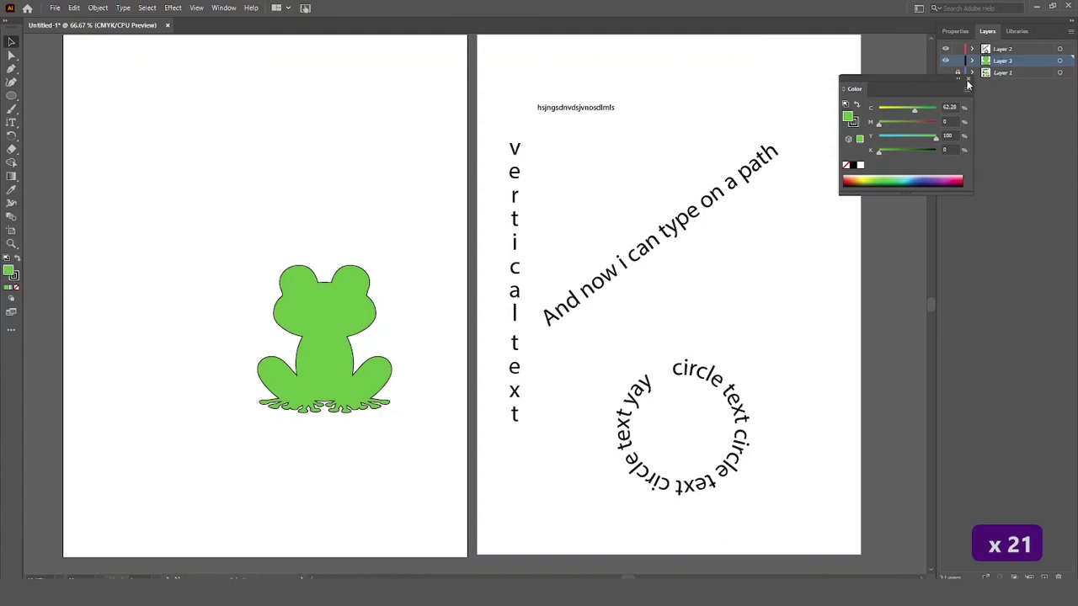
Close the Color panel, choose Adobe PDF in Save As, then cancel the save
{"action": "left_click", "coordinate": [968, 78]}
{"action": "left_click", "coordinate": [54, 7]}
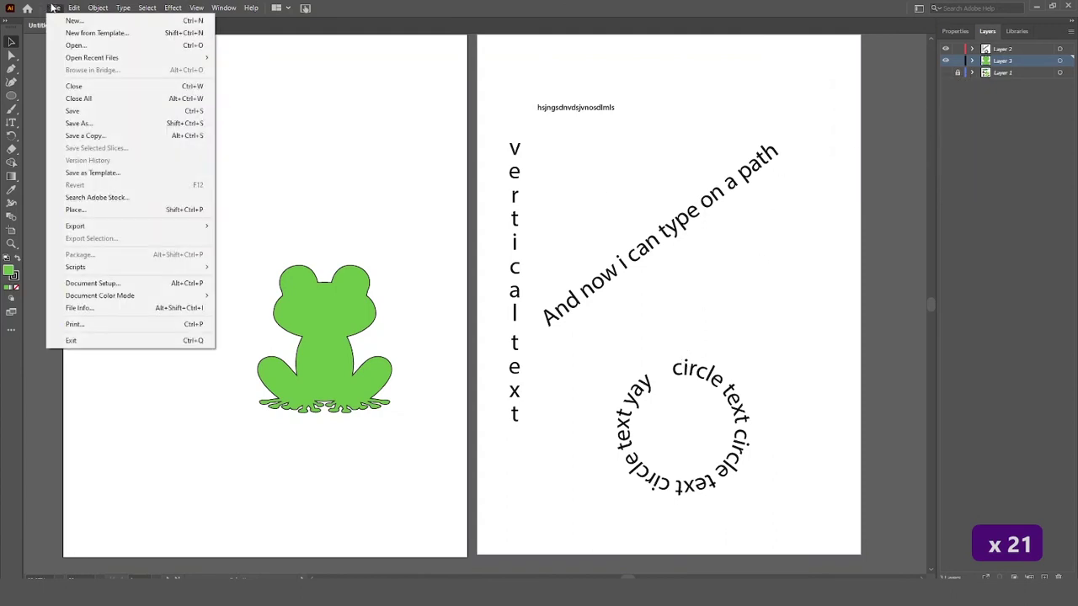
{"action": "left_click", "coordinate": [83, 123]}
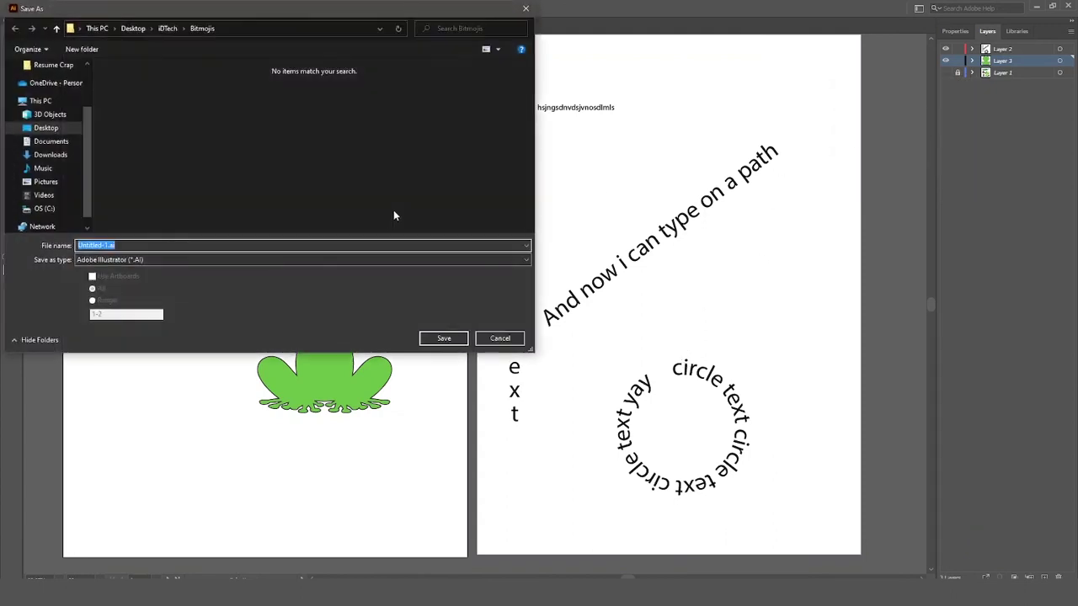
{"action": "left_click", "coordinate": [233, 260]}
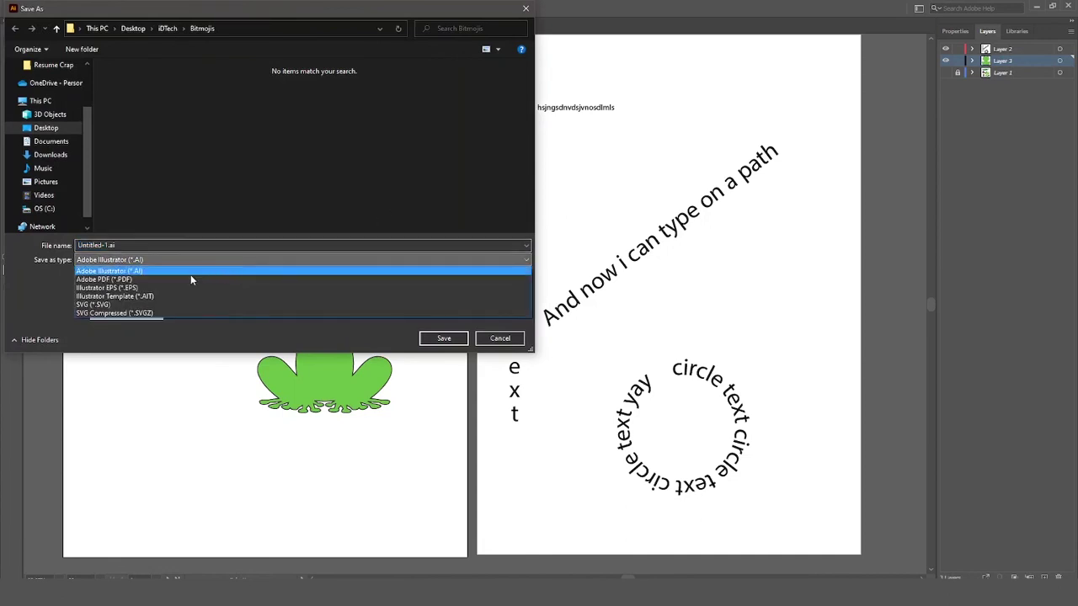
{"action": "left_click", "coordinate": [104, 281]}
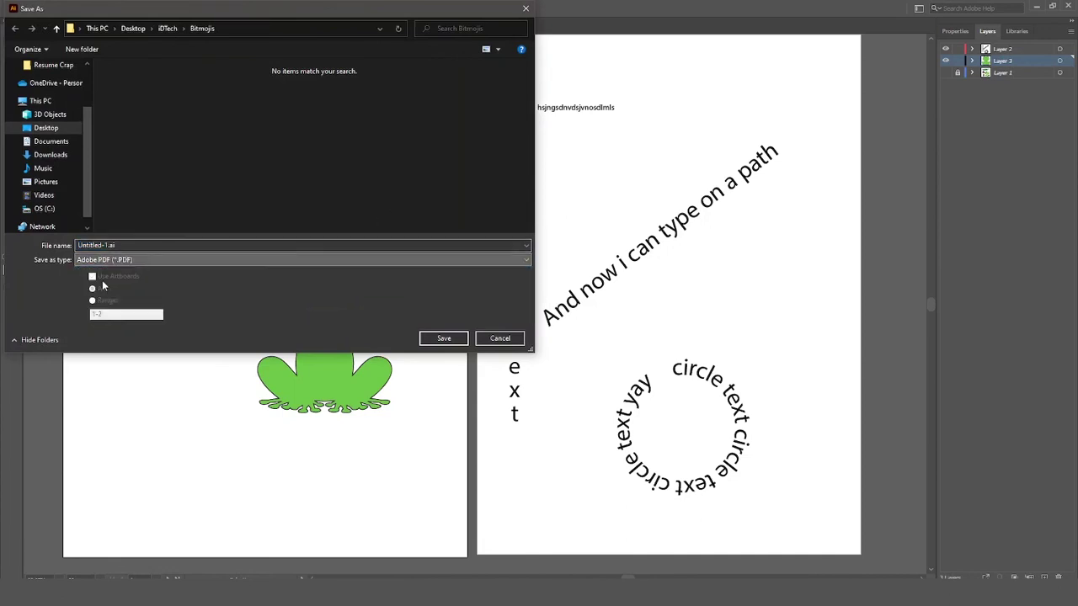
{"action": "left_click", "coordinate": [500, 338]}
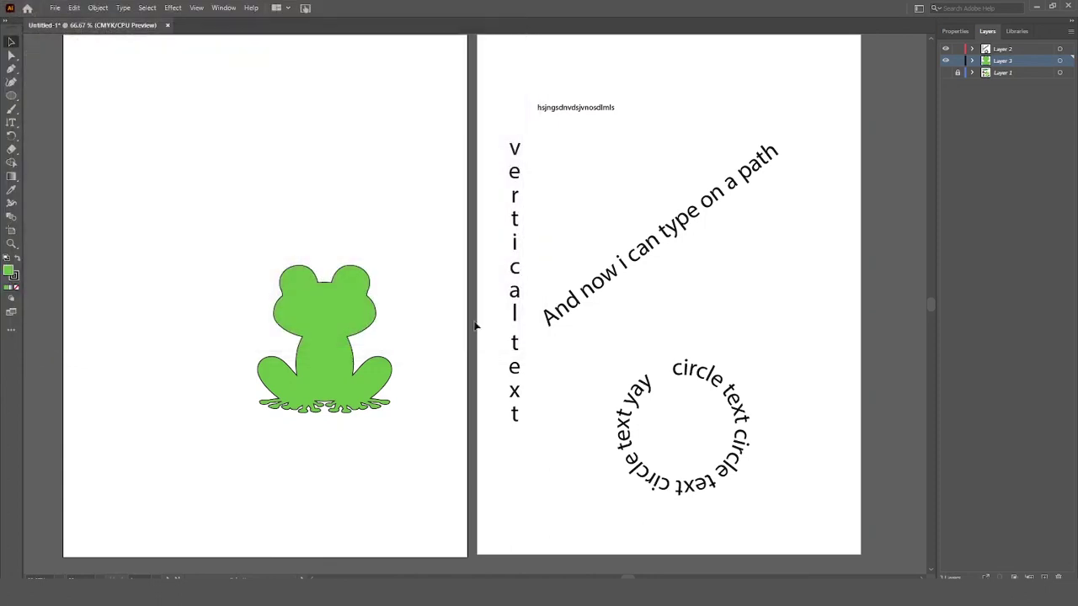
Browse the Export As format list, then close the dialog without exporting
{"action": "left_click", "coordinate": [53, 9]}
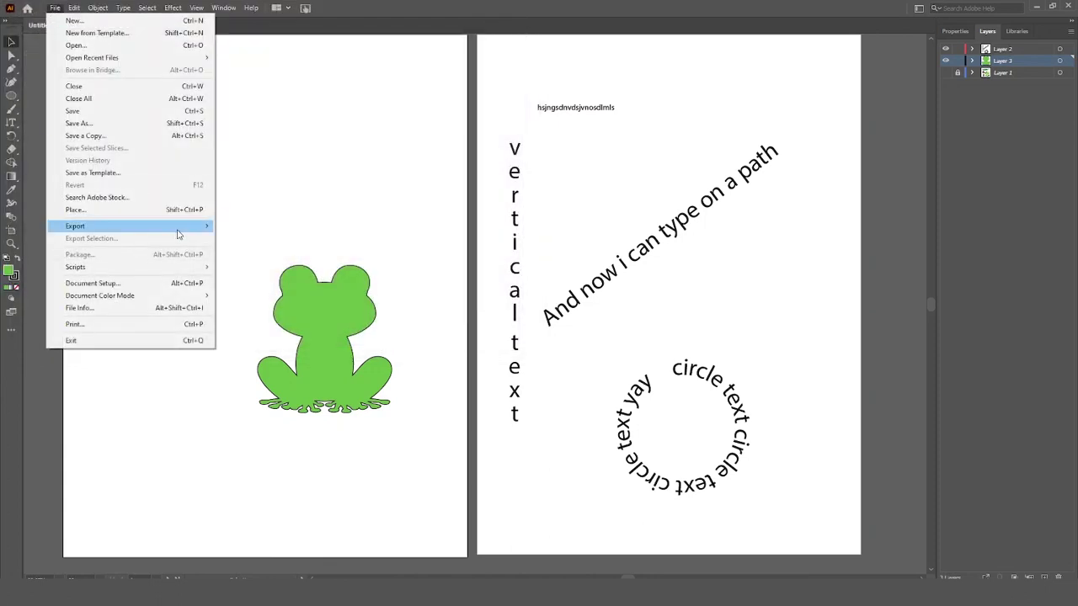
{"action": "mouse_move", "coordinate": [179, 234]}
{"action": "left_click", "coordinate": [244, 238]}
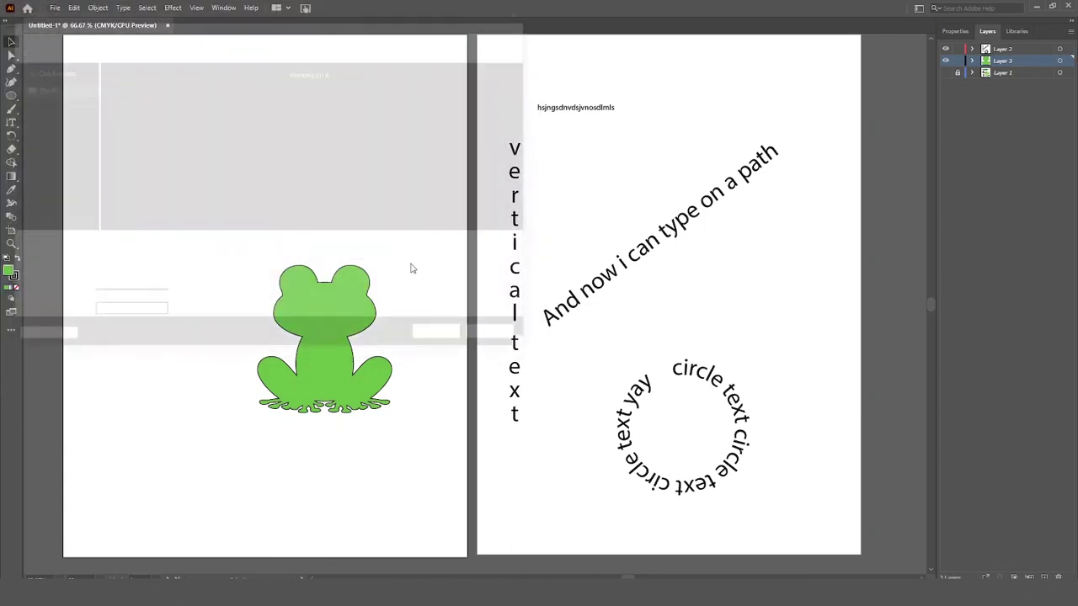
{"action": "left_click", "coordinate": [150, 260]}
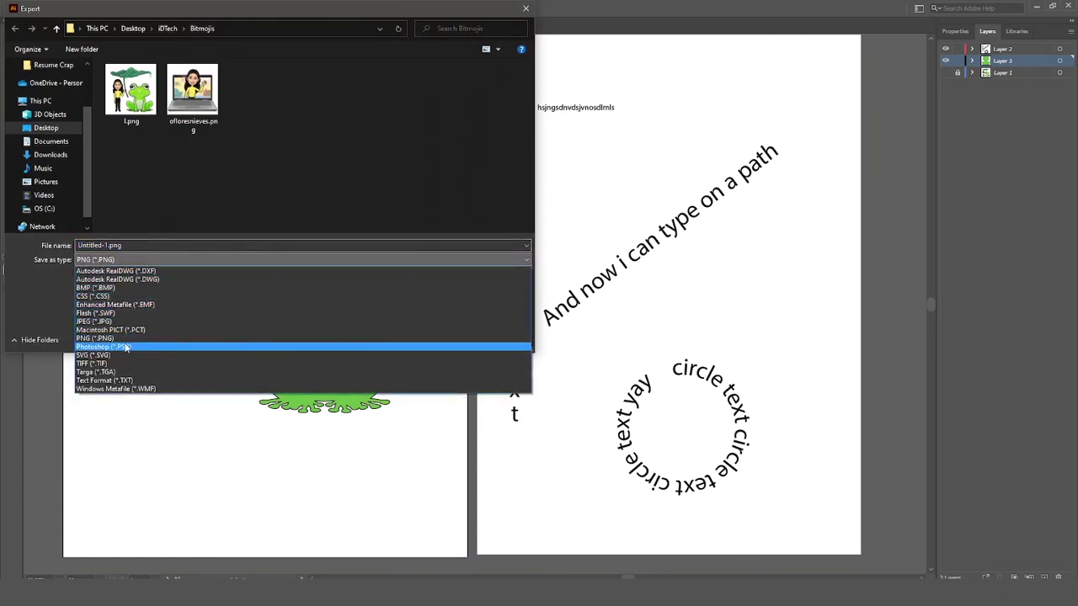
{"action": "left_click", "coordinate": [527, 8]}
{"action": "left_click", "coordinate": [524, 8]}
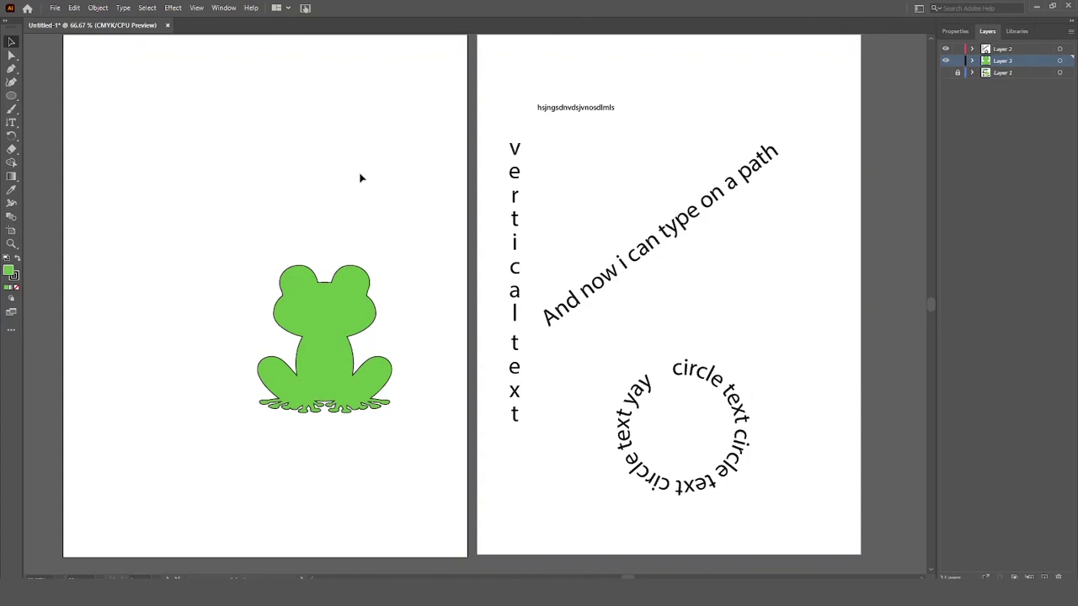
{"action": "left_click", "coordinate": [55, 9]}
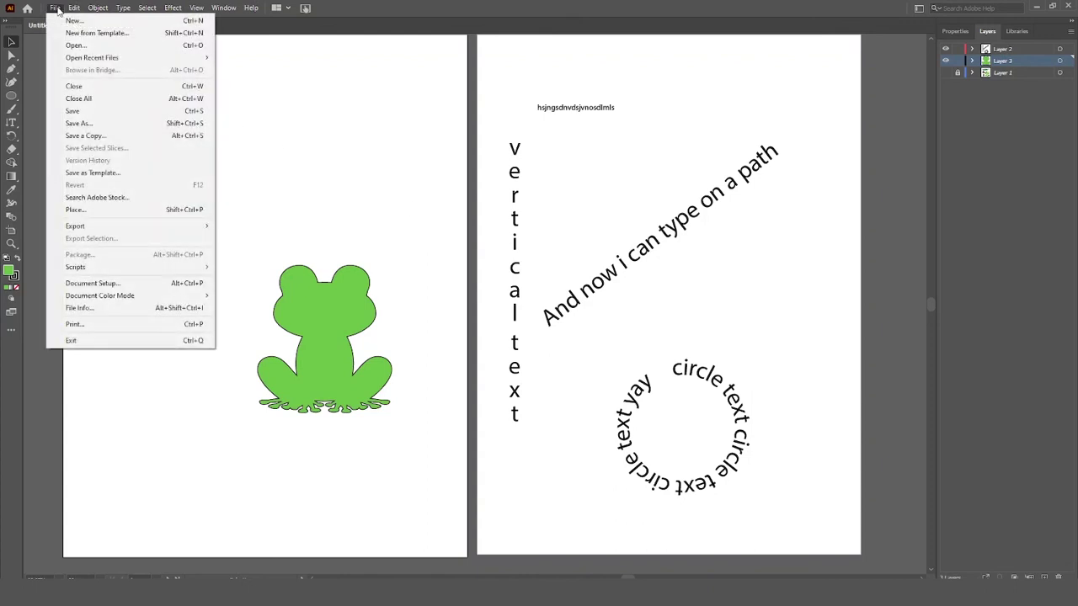
{"action": "left_click", "coordinate": [421, 117]}
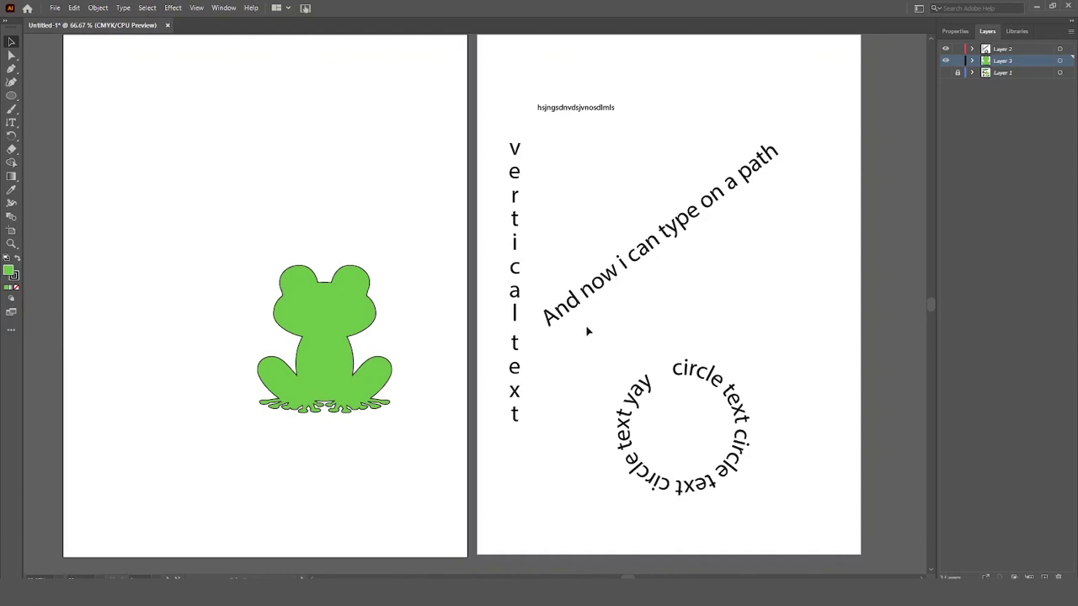
{"action": "scroll", "coordinate": [570, 354], "scroll_direction": "down", "scroll_amount": 1}
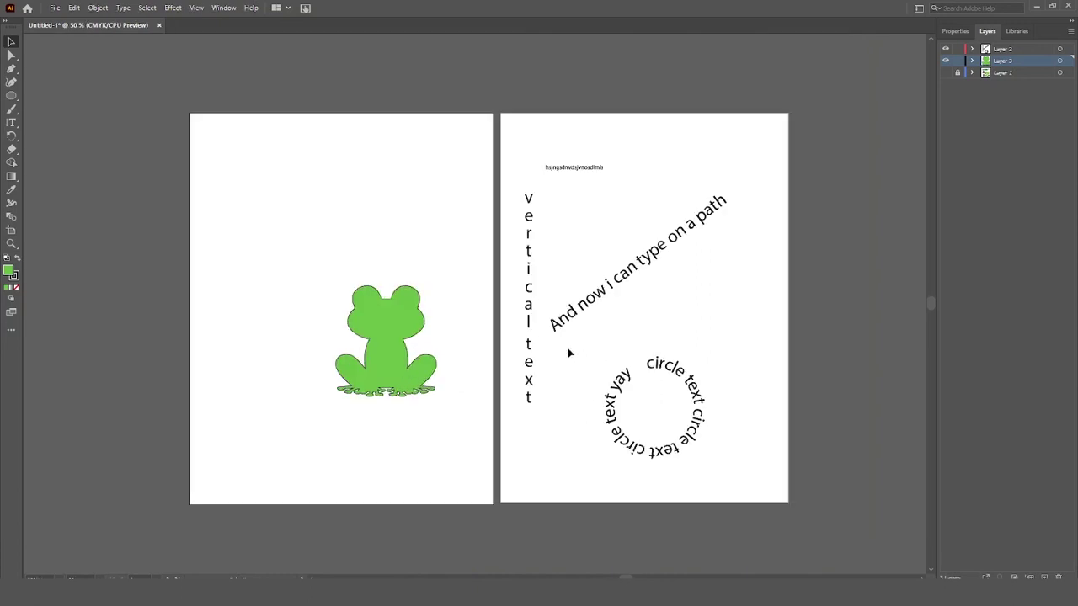
{"action": "scroll", "coordinate": [589, 383], "scroll_direction": "up", "scroll_amount": 1}
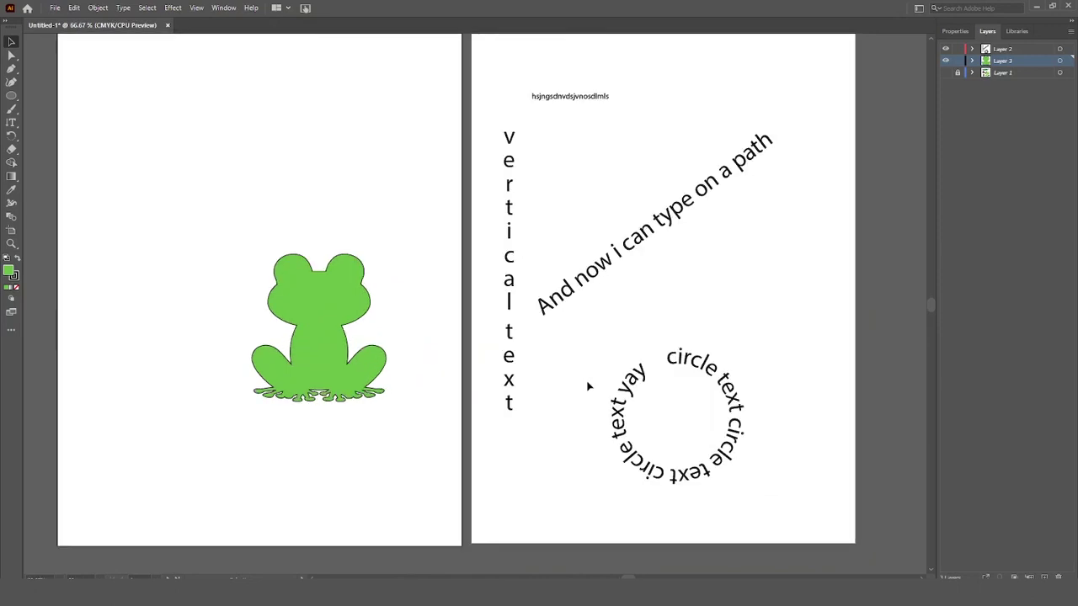